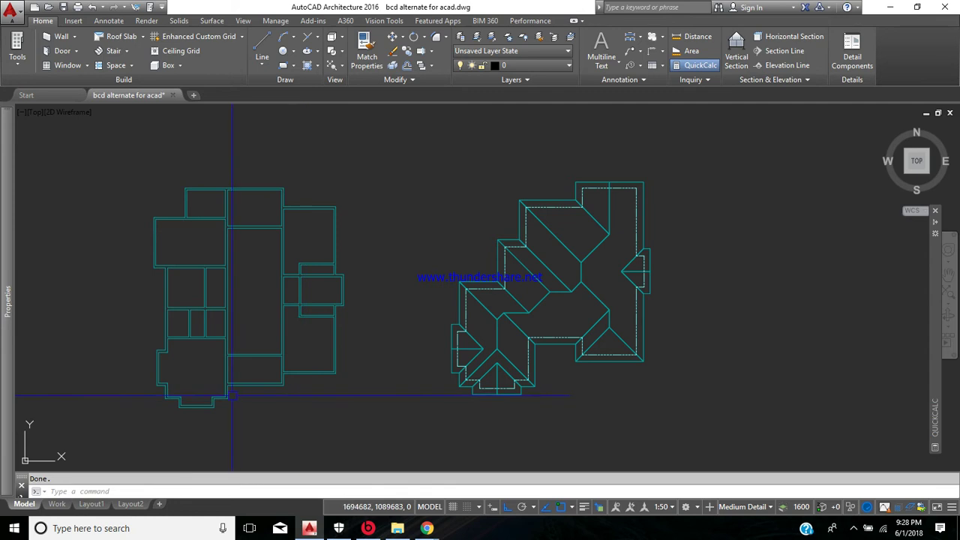
Step: Create a new layer named ROOFING MEMBERS in Layer Properties
middle_click_drag(227, 379, 224, 377)
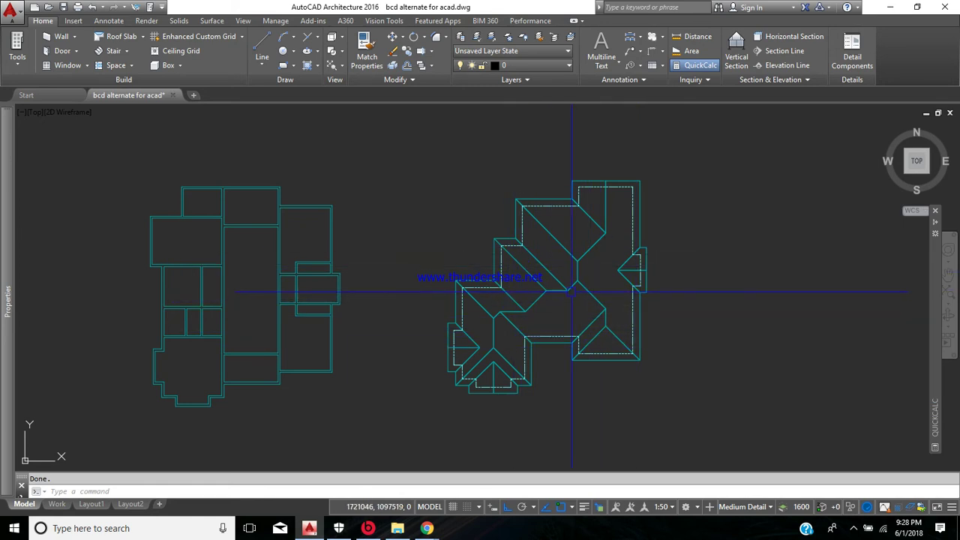
mouse_move(553, 237)
left_click(460, 40)
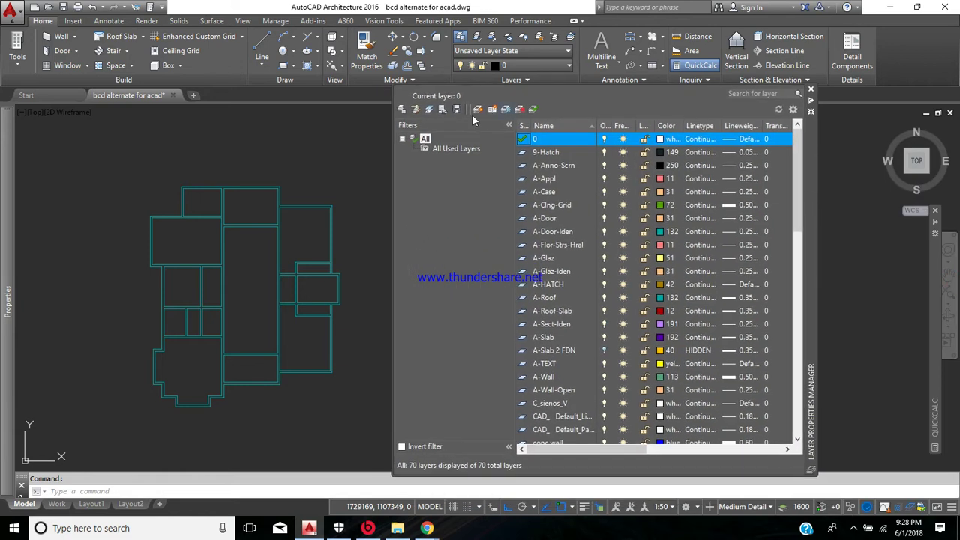
left_click(476, 110)
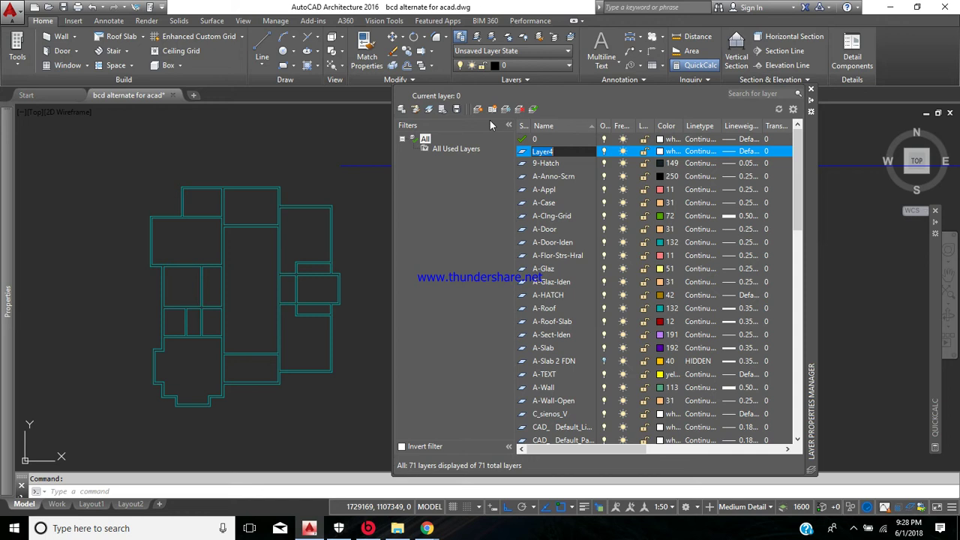
type("ROO")
type("FING MEMBERS")
Step: Give ROOFING MEMBERS colour 20 and 0.50 mm lineweight, and make it current
left_click(658, 152)
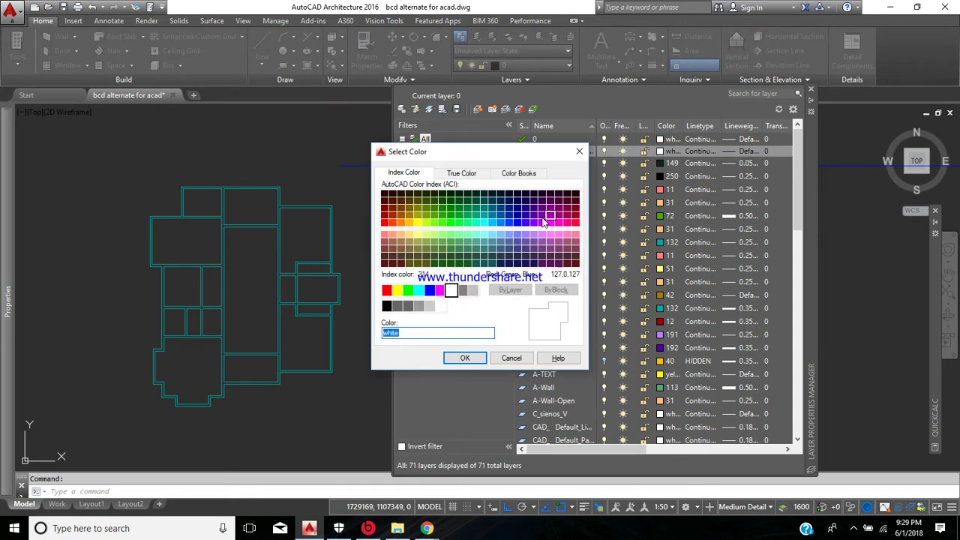
left_click(395, 229)
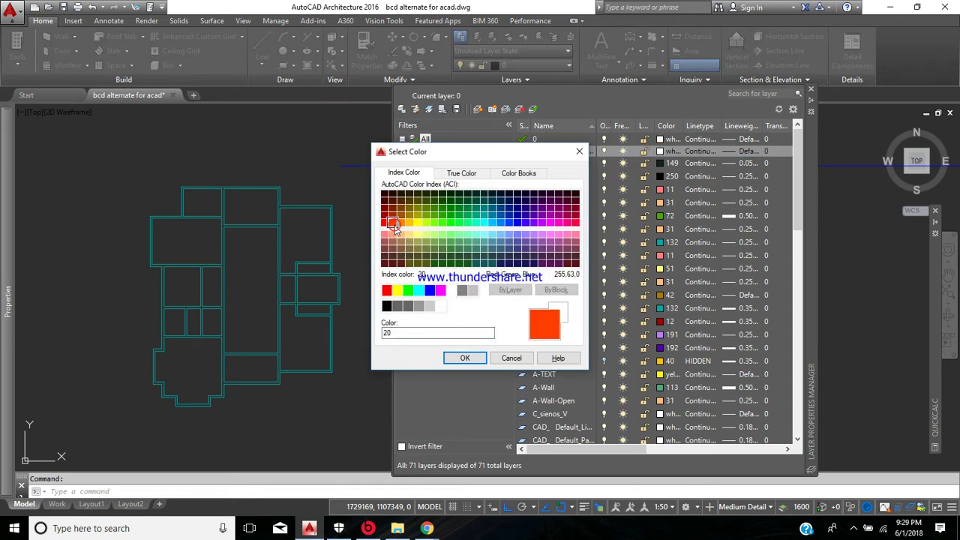
left_click(465, 358)
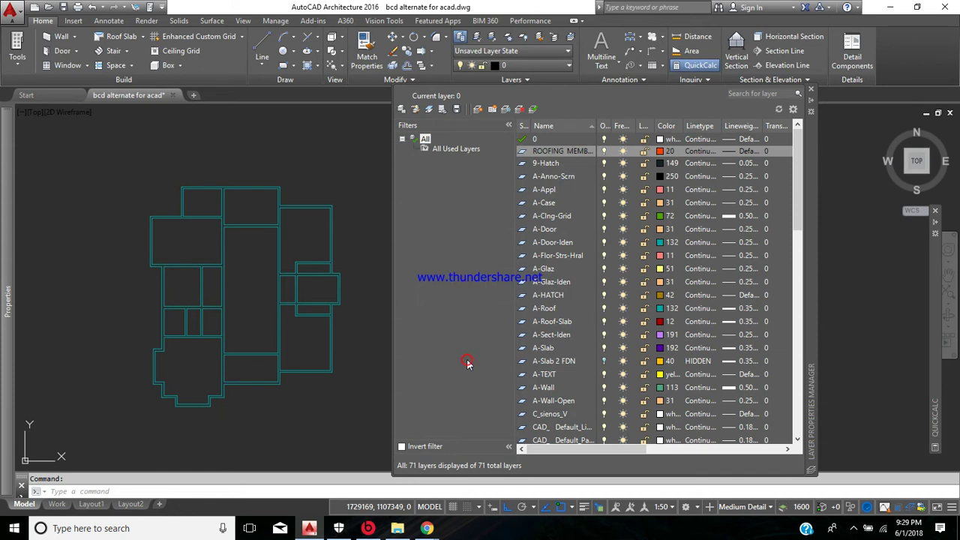
left_click(732, 151)
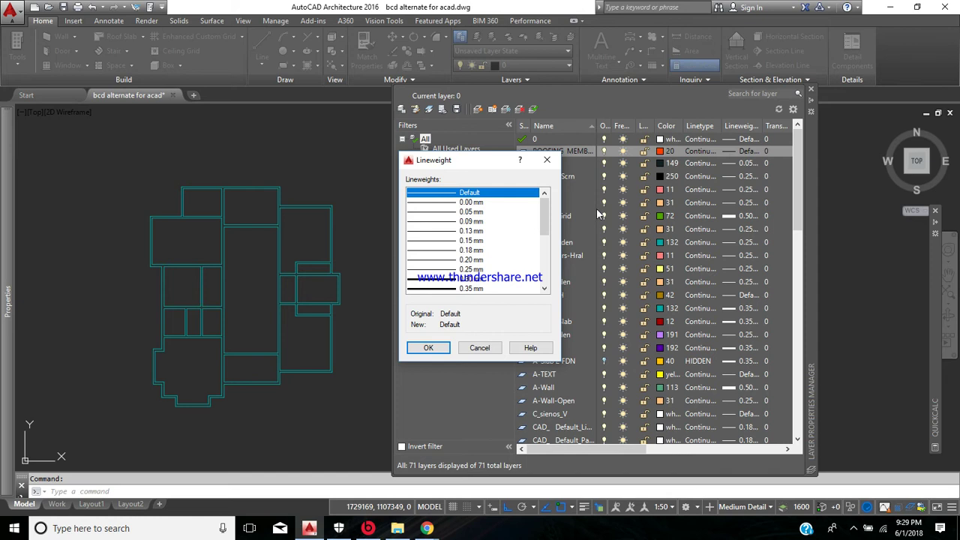
left_click_drag(544, 216, 545, 229)
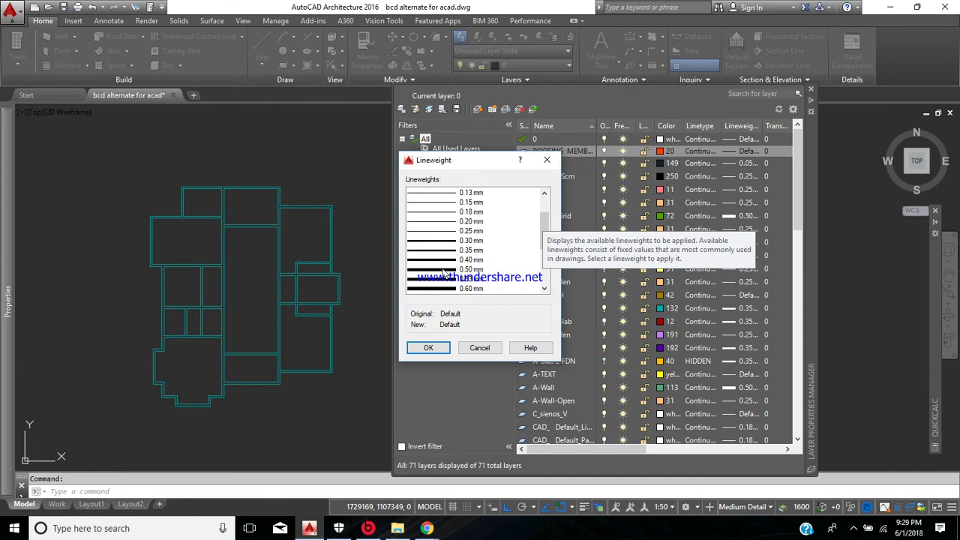
left_click(444, 270)
left_click(435, 348)
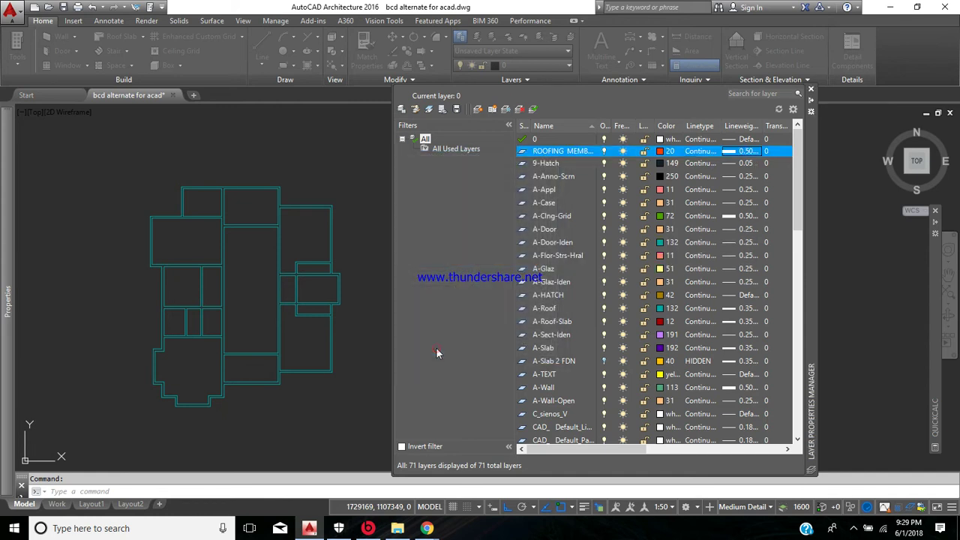
left_click(534, 109)
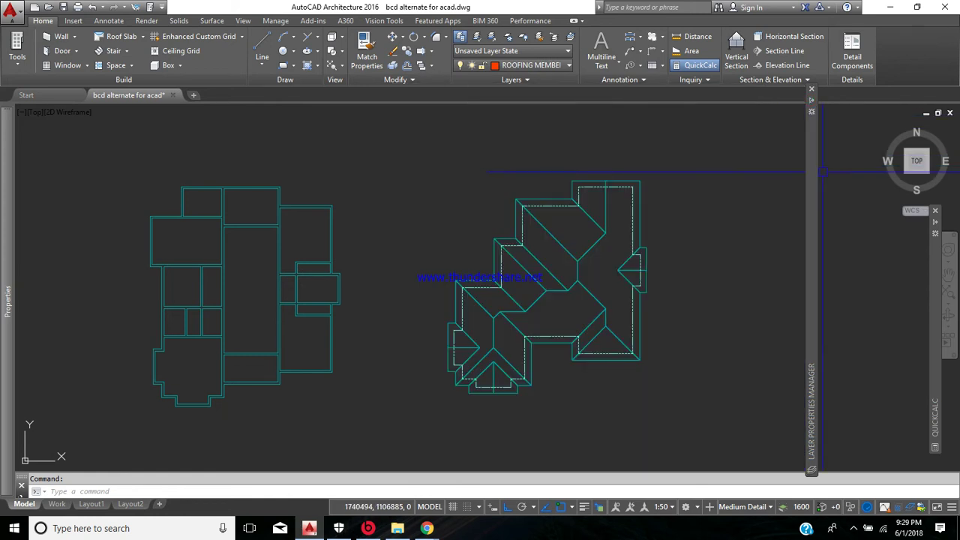
Step: Start a trial polyline from the plan's lower-right corner, then cancel it
mouse_move(808, 166)
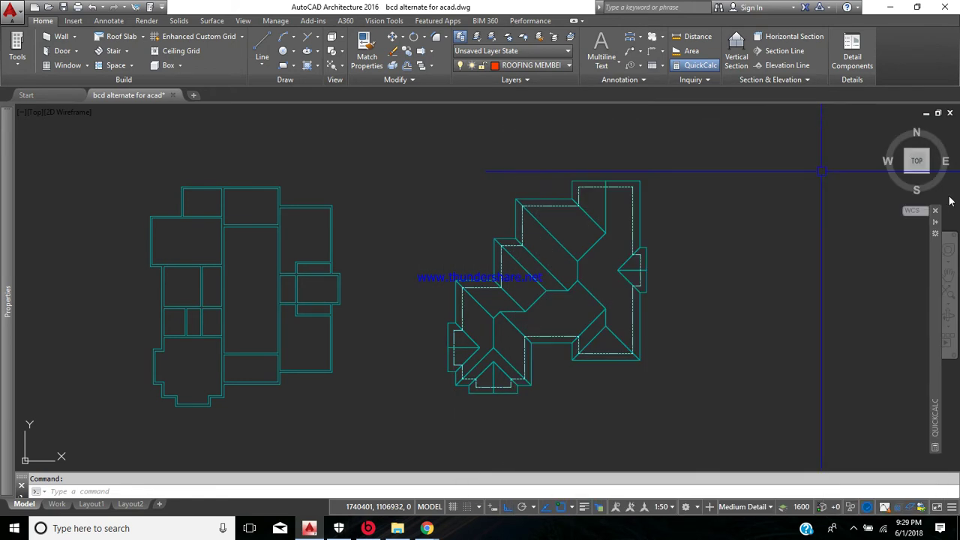
mouse_move(942, 199)
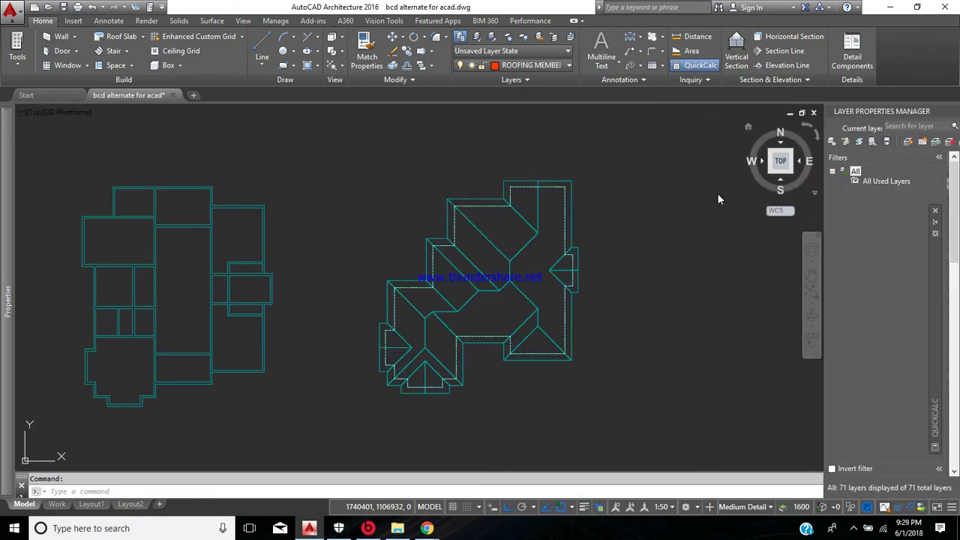
middle_click_drag(353, 273, 411, 259)
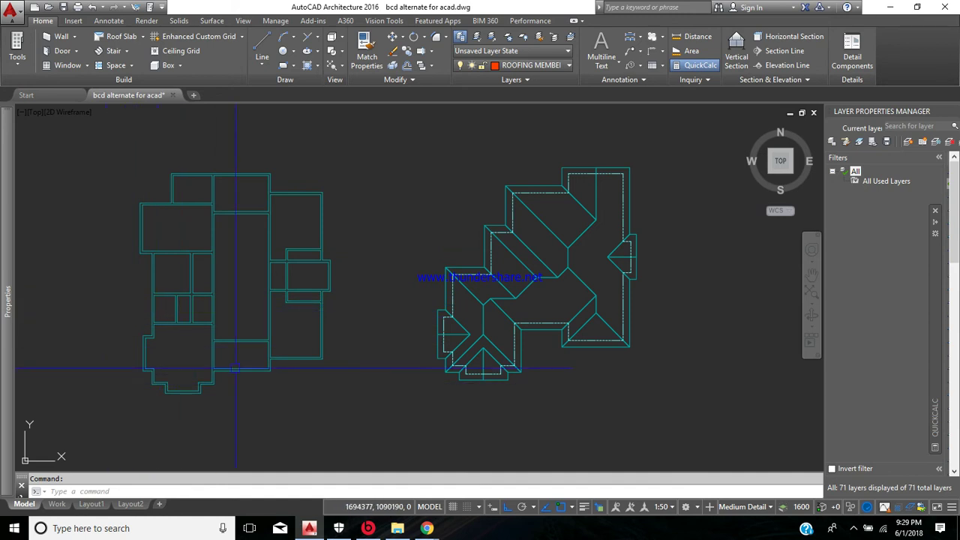
left_click(268, 65)
left_click(291, 112)
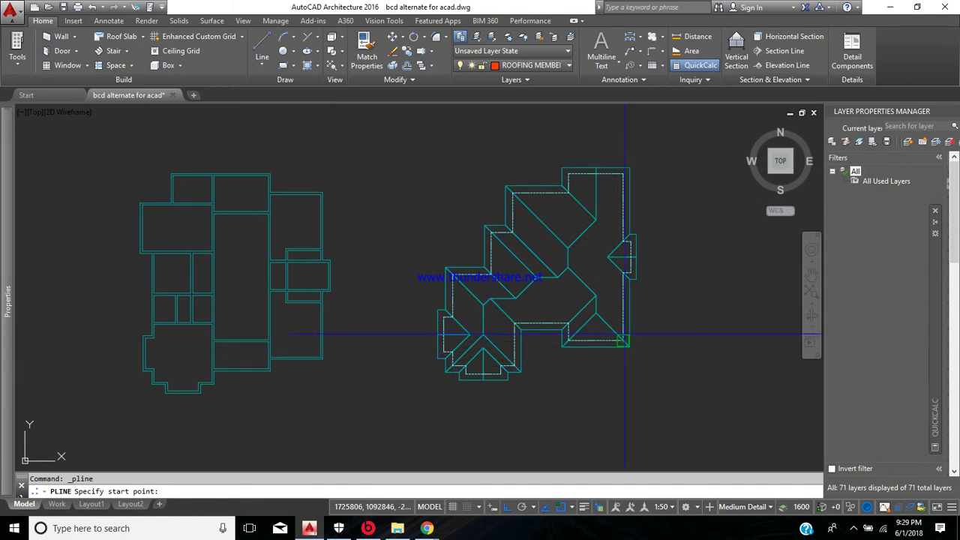
left_click(322, 359)
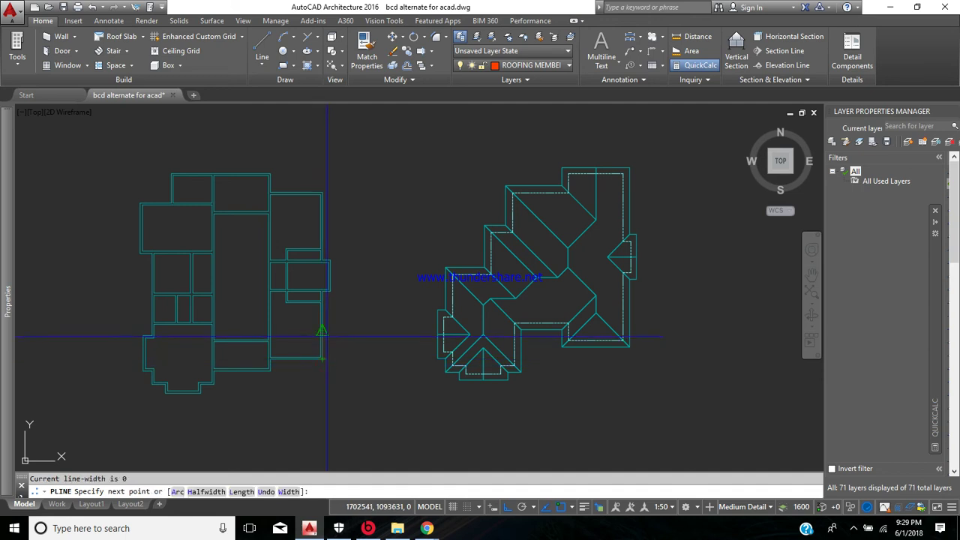
scroll(303, 433, "up", 3)
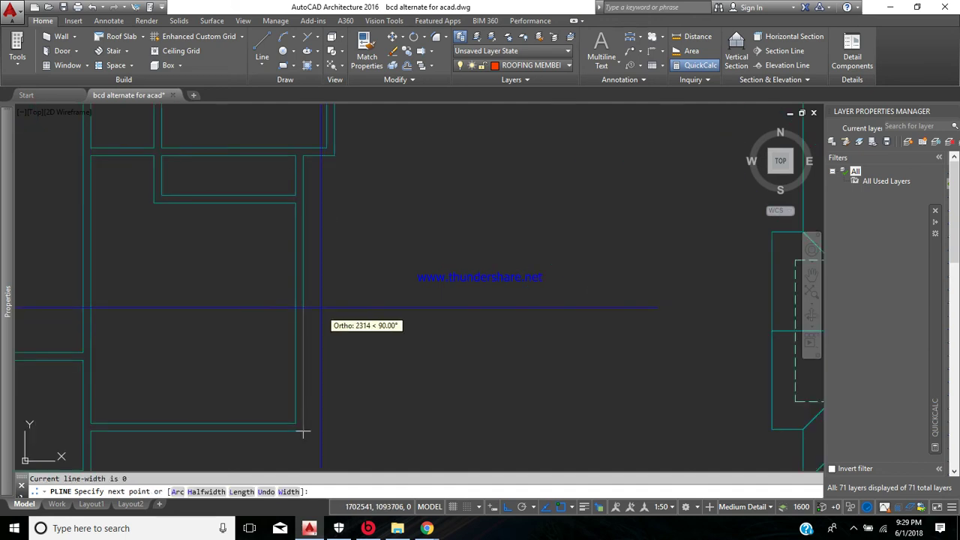
left_click(303, 156)
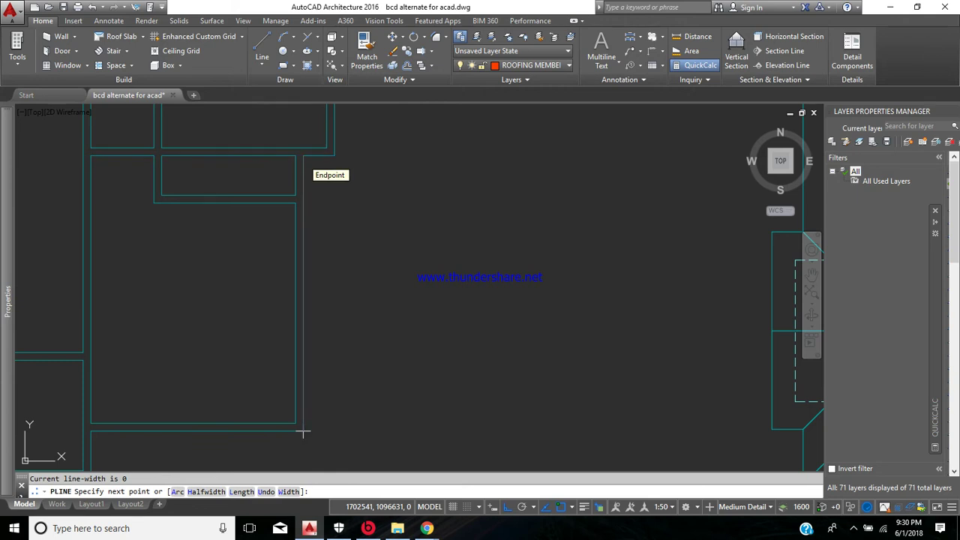
key("Escape")
Step: Set the current object colour to ByLayer in the Properties palette
mouse_move(2, 187)
left_click(135, 147)
left_click(150, 147)
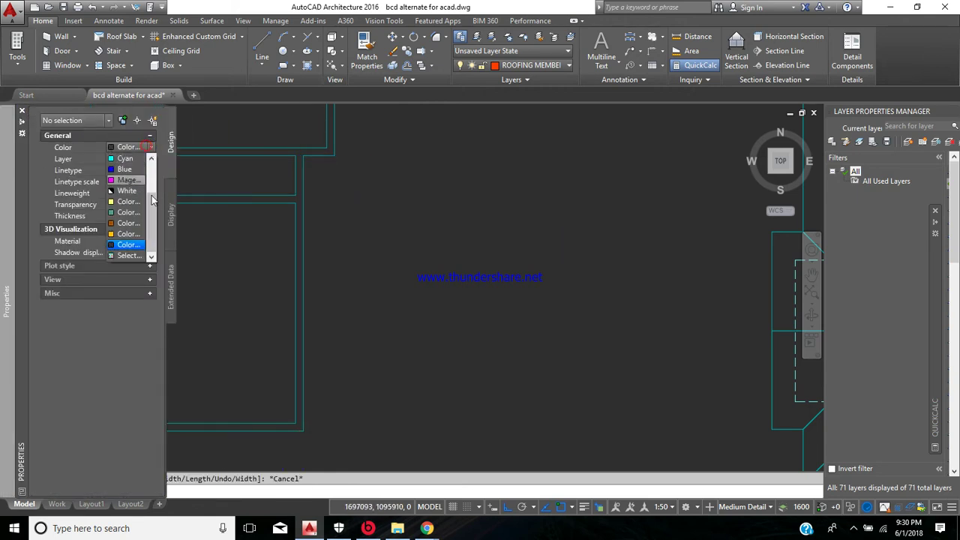
scroll(152, 198, "up", 3)
left_click(126, 158)
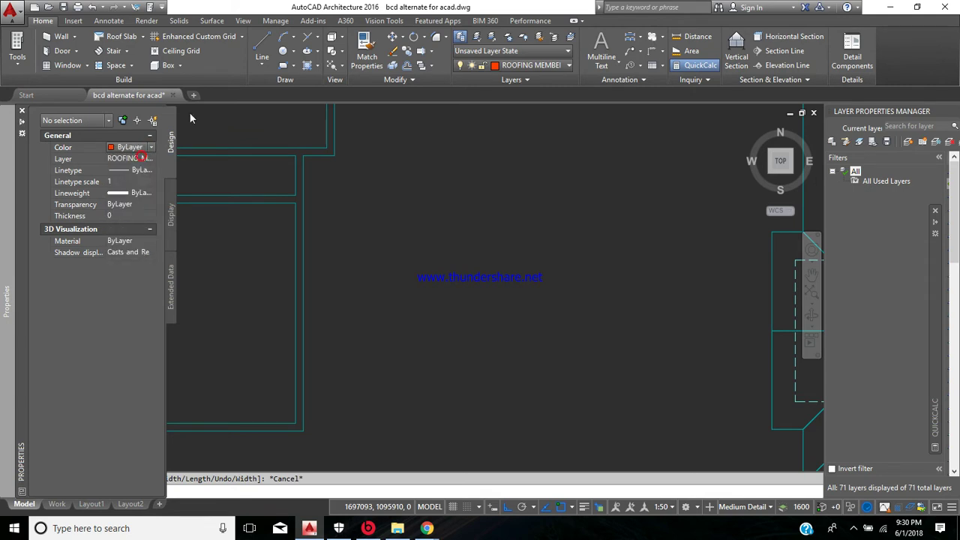
left_click(262, 66)
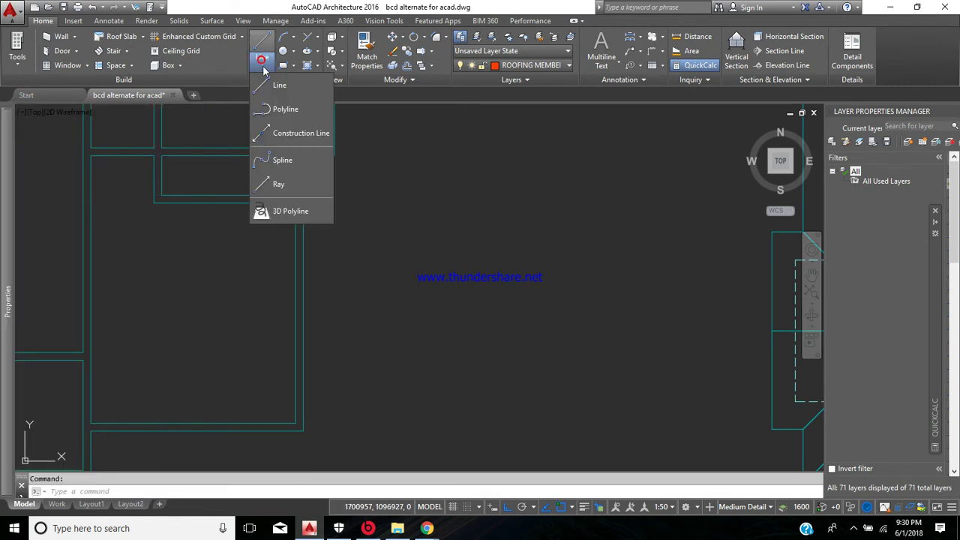
Step: Start the orange roof polyline at the wall's lower corner and trace up the right wall
left_click(285, 109)
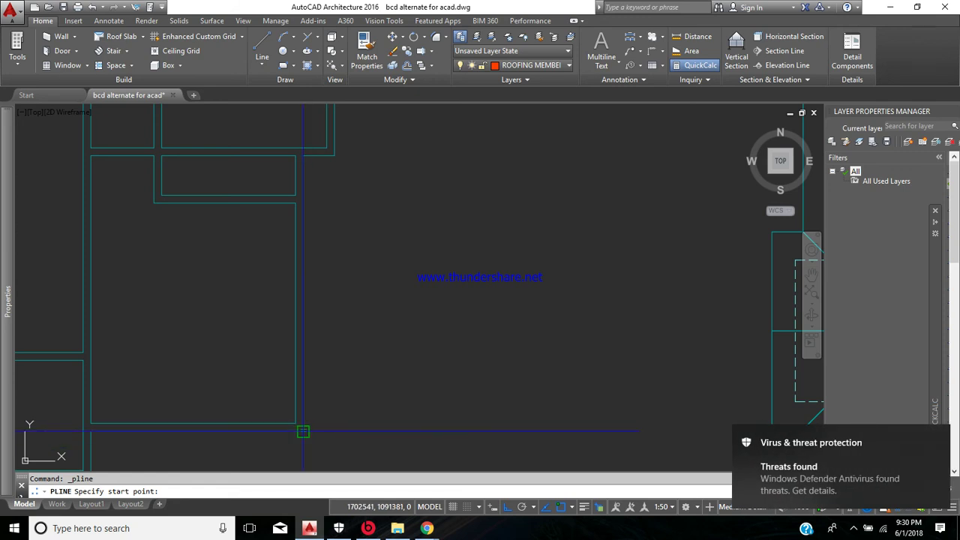
left_click(303, 431)
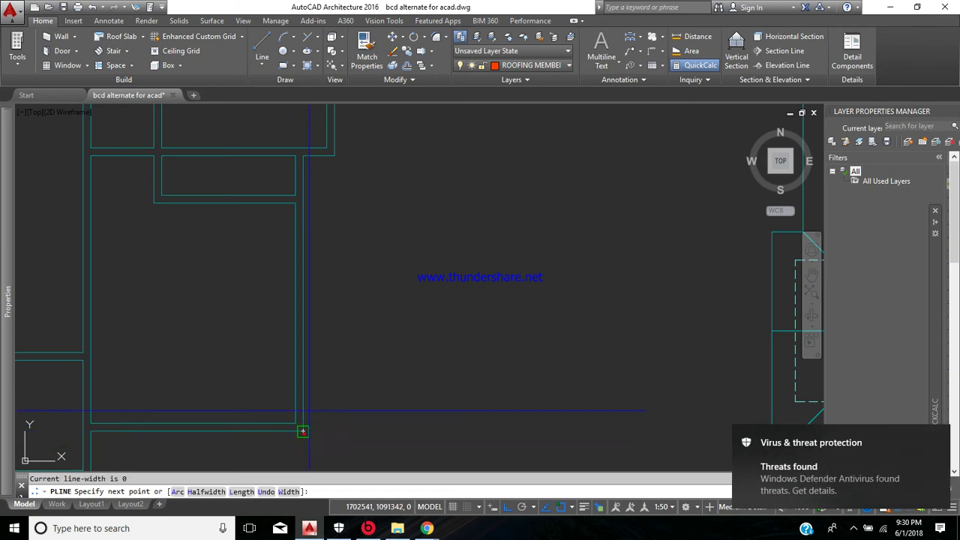
left_click(303, 158)
left_click(332, 155)
scroll(337, 190, "down", 3)
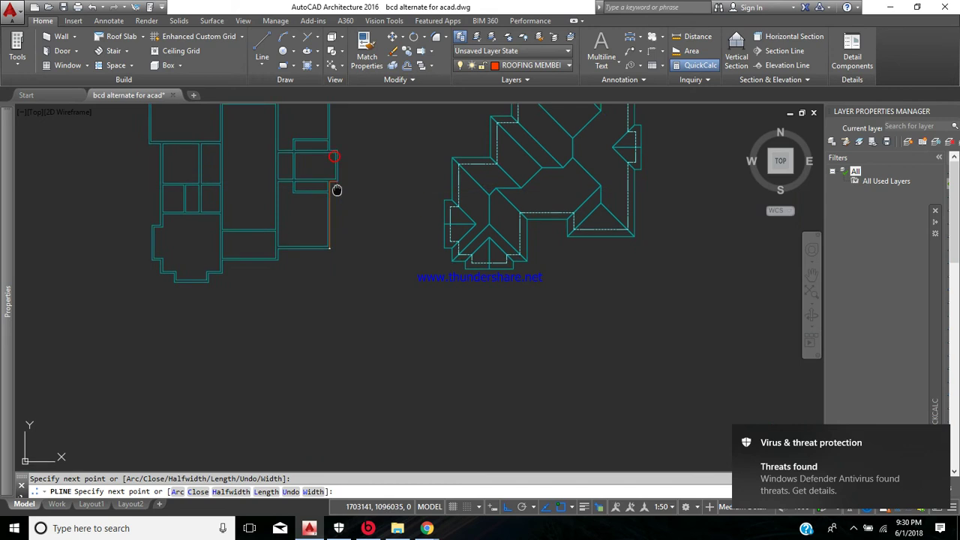
middle_click_drag(337, 190, 336, 236)
scroll(334, 218, "up", 5)
left_click(332, 204)
middle_click_drag(321, 172, 321, 272)
left_click(312, 137)
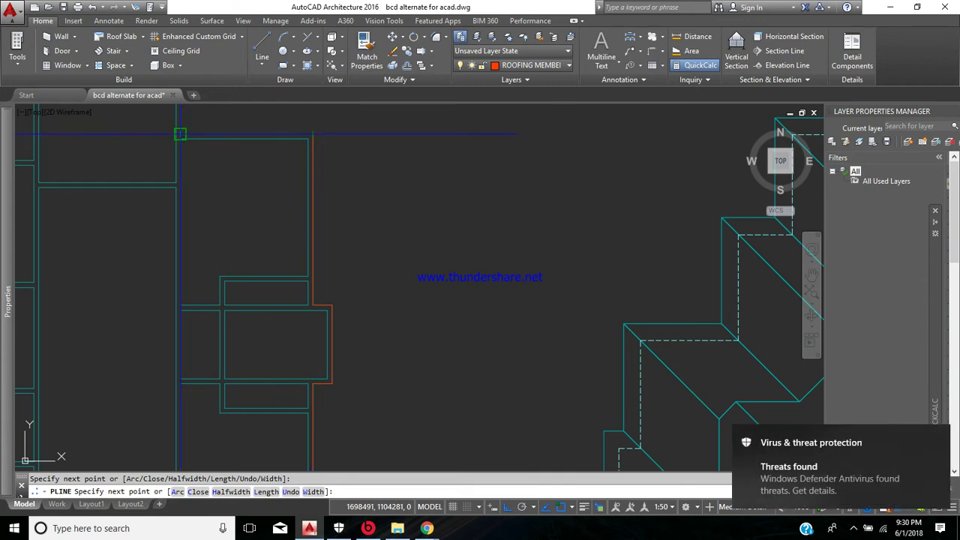
Step: Continue the outline through the upper wall corners toward the left wall
middle_click_drag(194, 173, 229, 260)
scroll(222, 277, "up", 4)
left_click(211, 219)
scroll(213, 270, "down", 3)
scroll(215, 291, "up", 2)
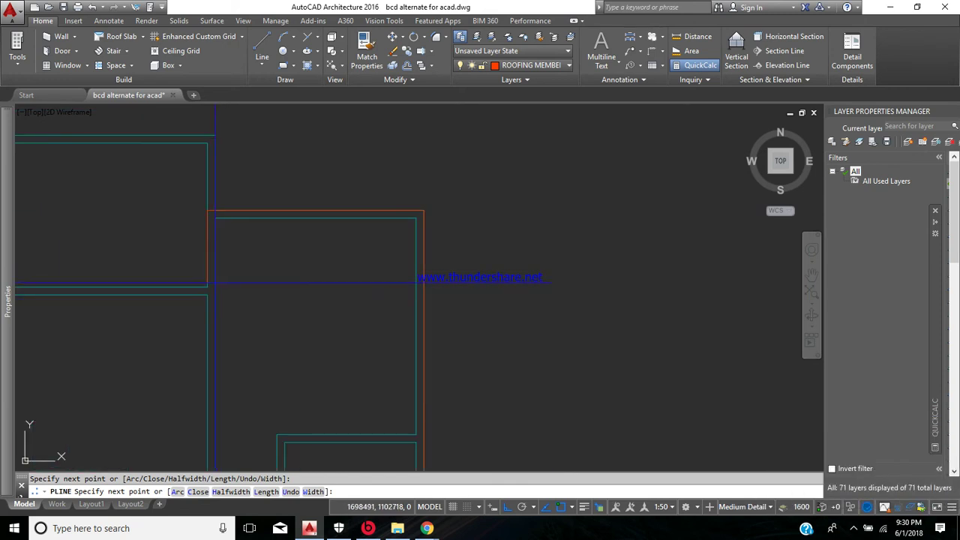
middle_click_drag(207, 287, 402, 277)
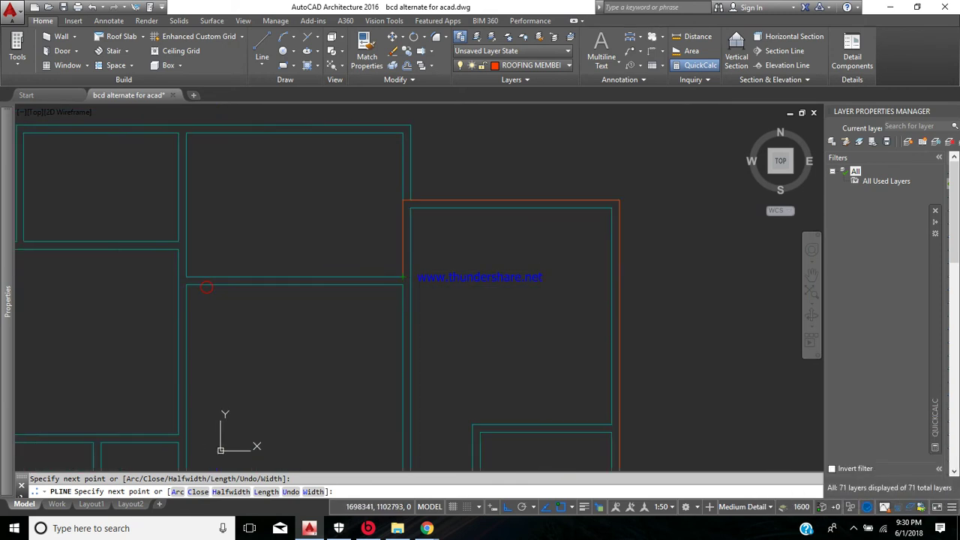
left_click(175, 278)
middle_click_drag(185, 347, 242, 215)
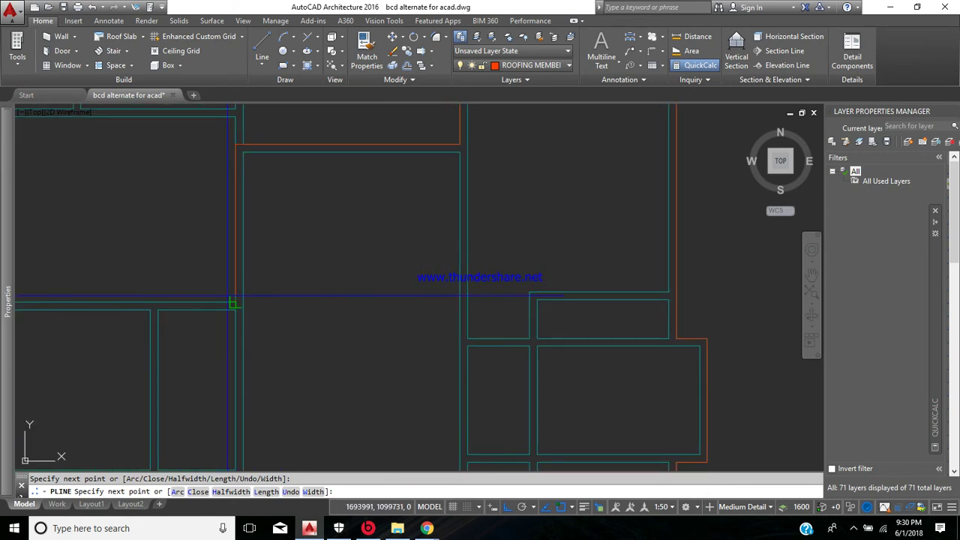
left_click(235, 303)
left_click(150, 301)
middle_click_drag(218, 251, 225, 300)
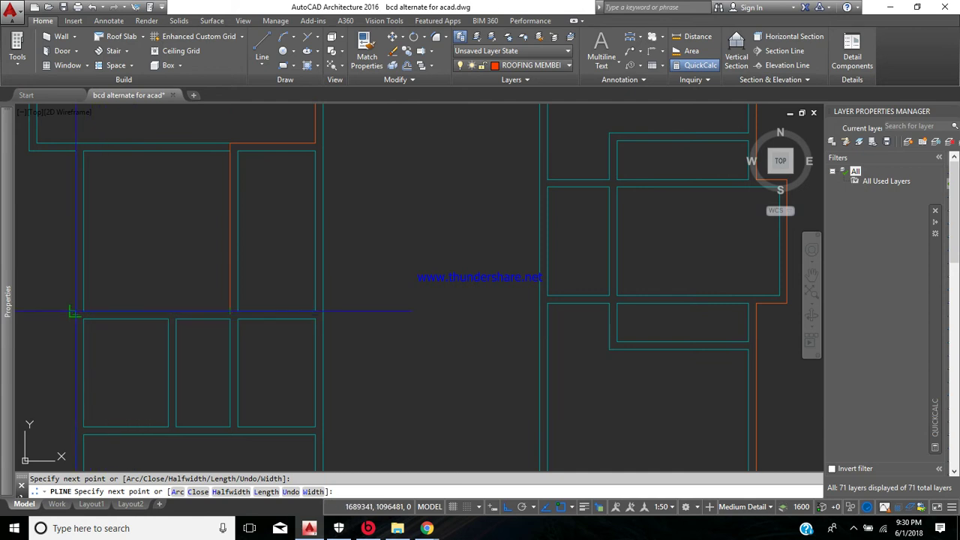
Step: Trace the outline along the stepped bottom walls and around the bay
scroll(75, 313, "down", 4)
scroll(89, 365, "up", 3)
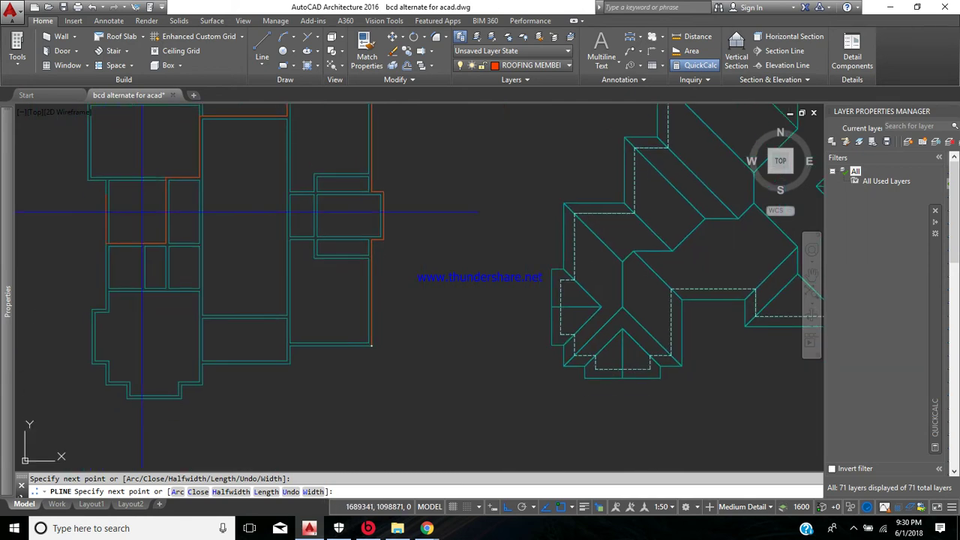
scroll(101, 289, "up", 3)
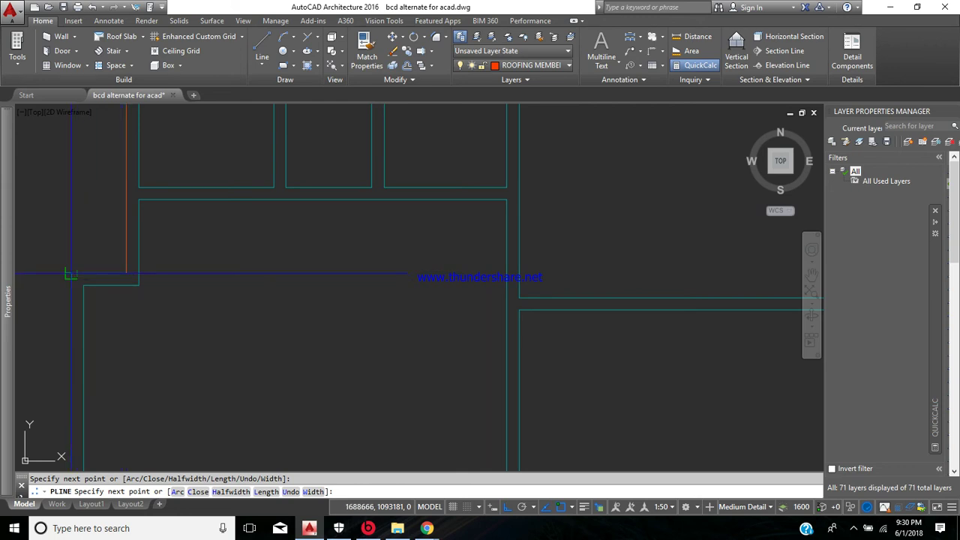
mouse_move(75, 274)
middle_mouse_down()
mouse_move(139, 244)
mouse_move(153, 272)
middle_mouse_up()
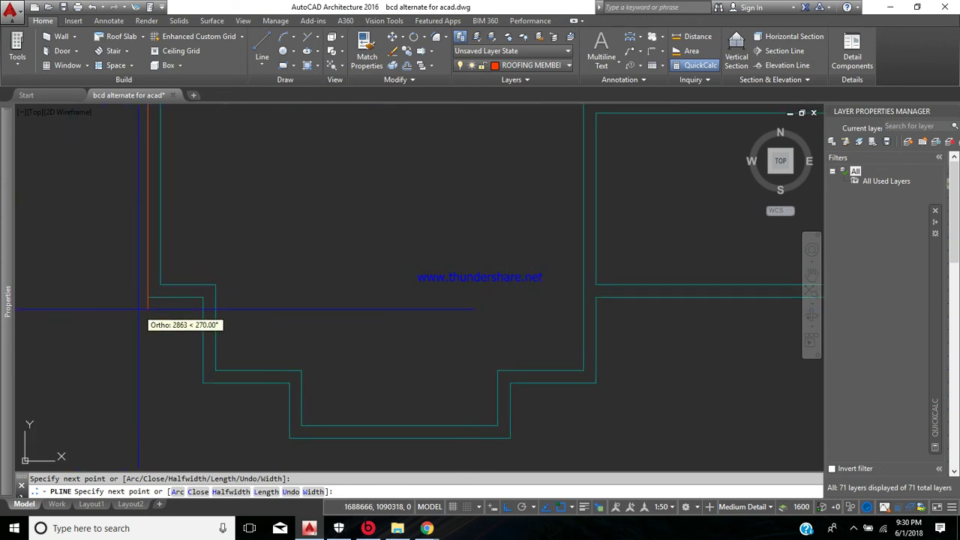
left_click(148, 298)
left_click(203, 296)
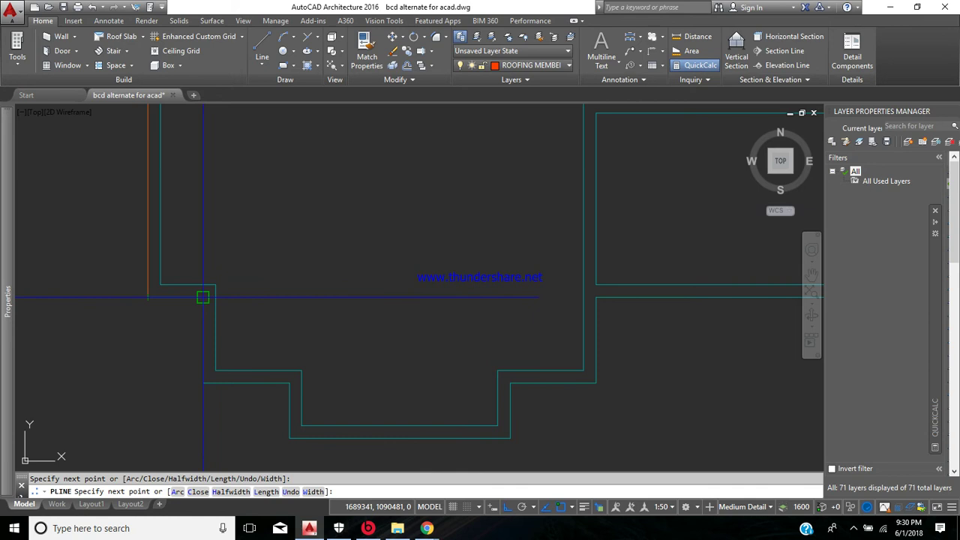
left_click(203, 381)
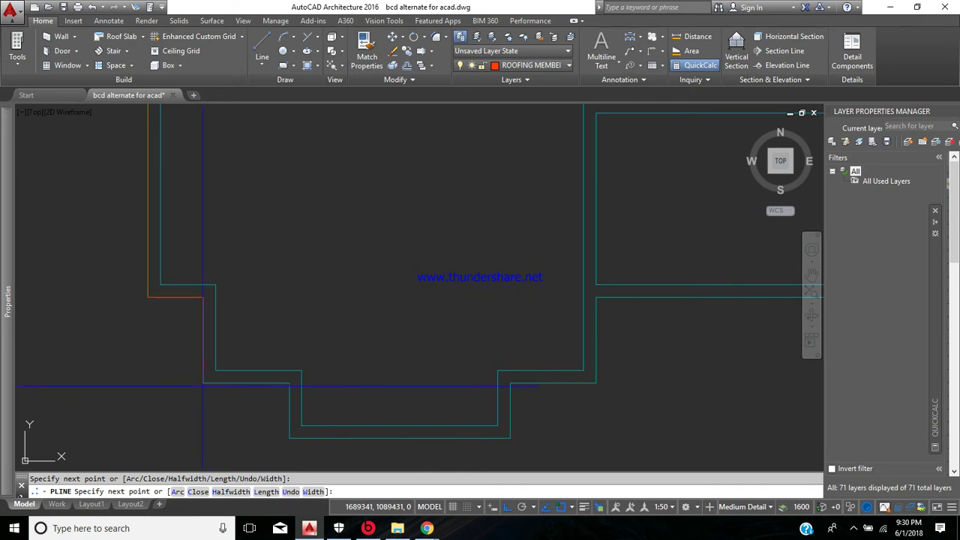
left_click(289, 383)
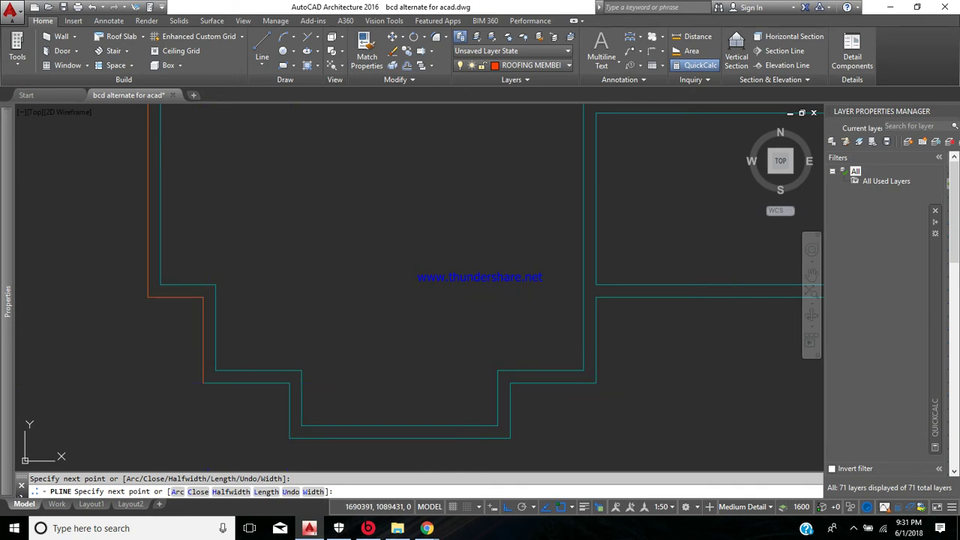
left_click(290, 440)
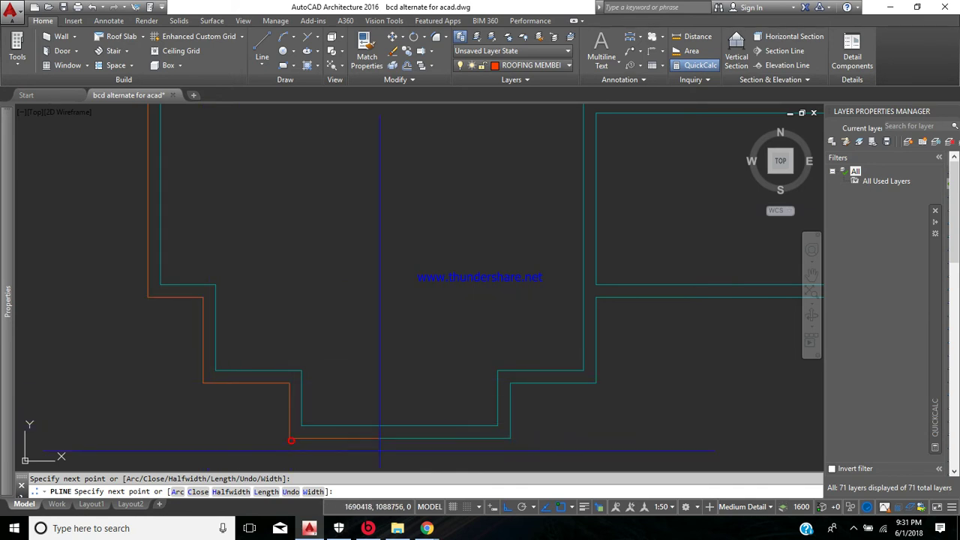
left_click(509, 438)
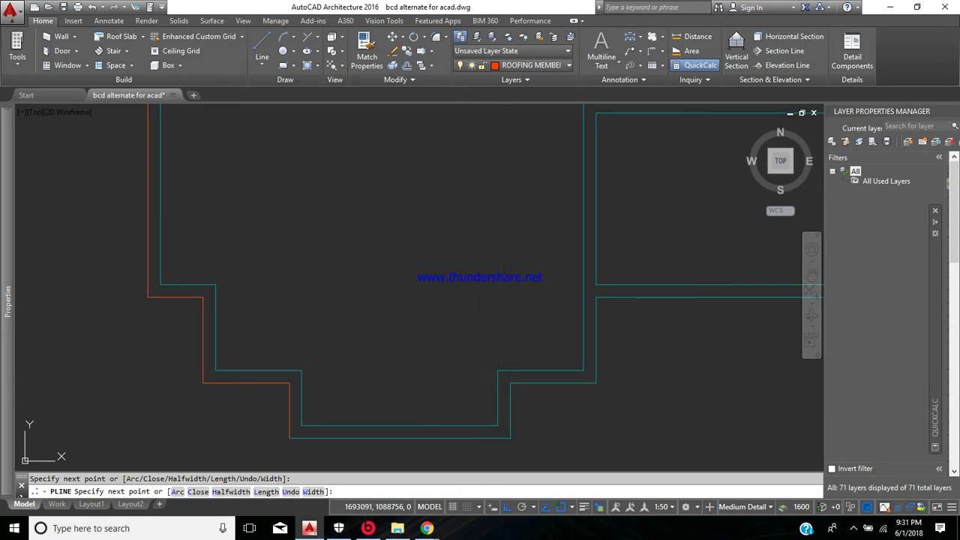
left_click(510, 383)
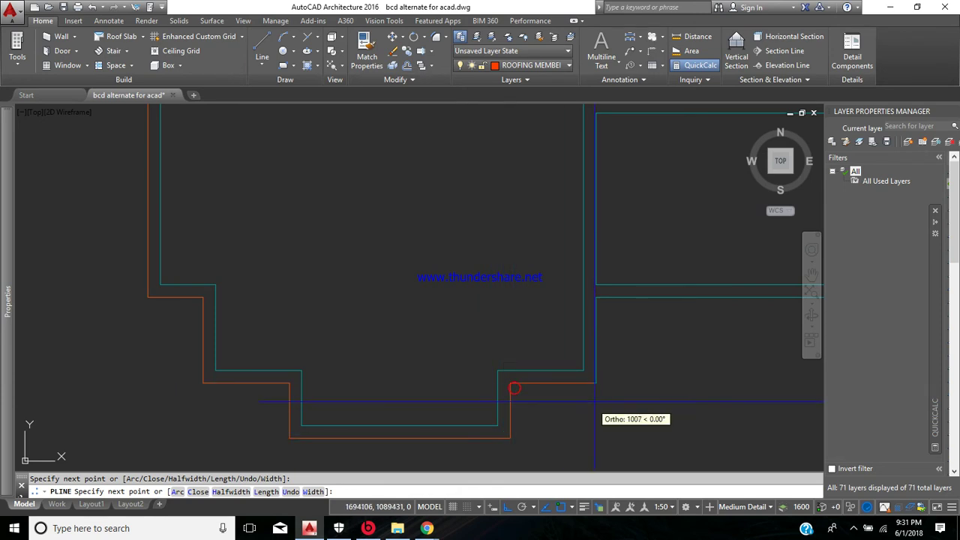
left_click(595, 383)
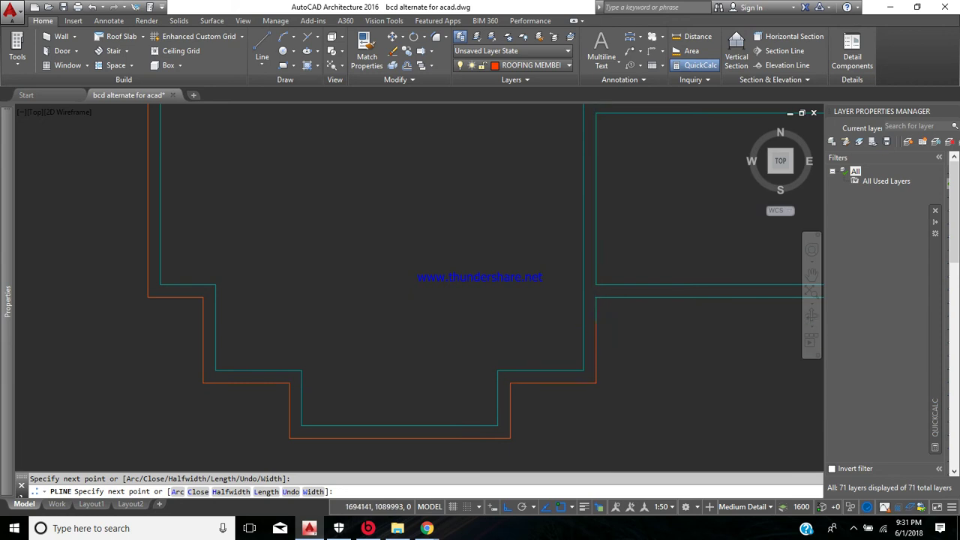
Step: Snap the remaining wall corners on the right and end the polyline
scroll(596, 383, "down", 2)
middle_click_drag(582, 369, 484, 379)
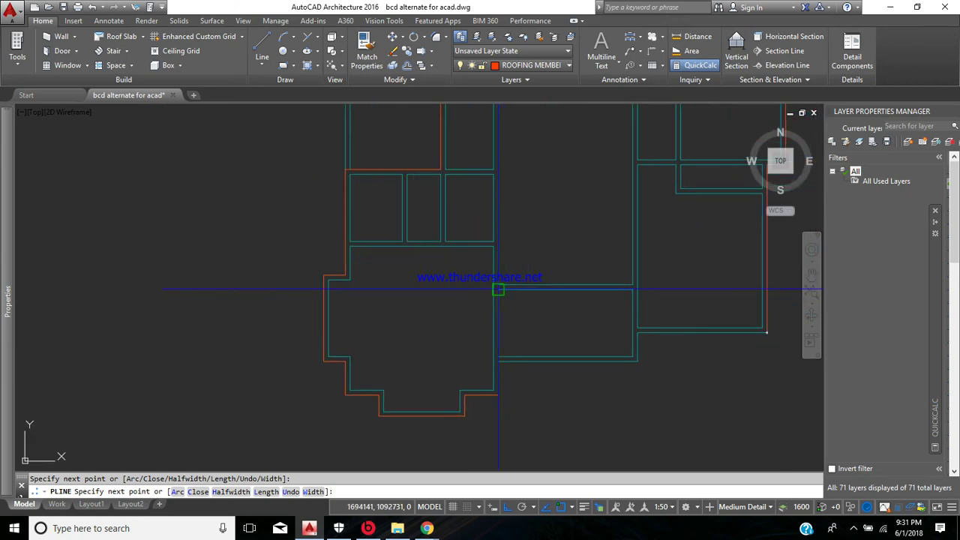
left_click(632, 290)
scroll(632, 289, "up", 4)
left_click(632, 313)
scroll(638, 317, "down", 2)
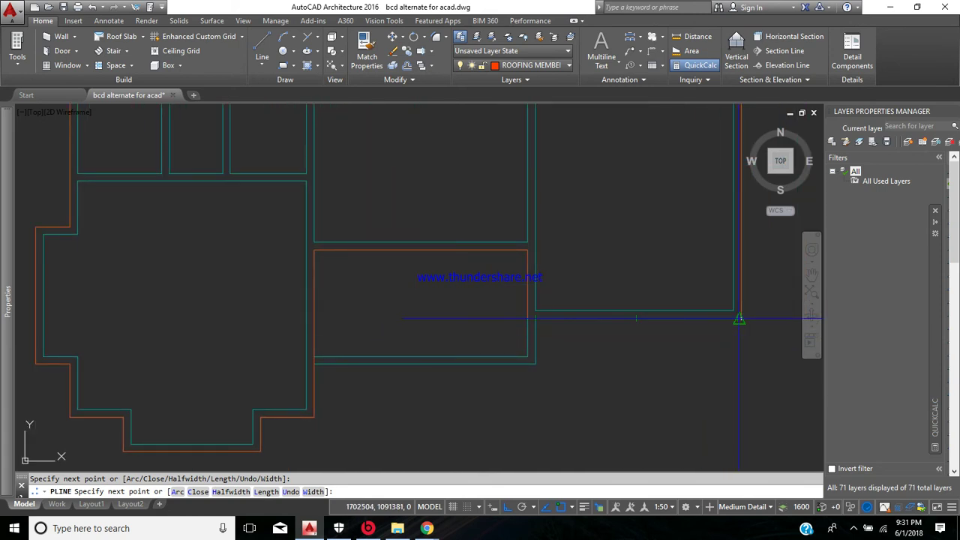
left_click(741, 319)
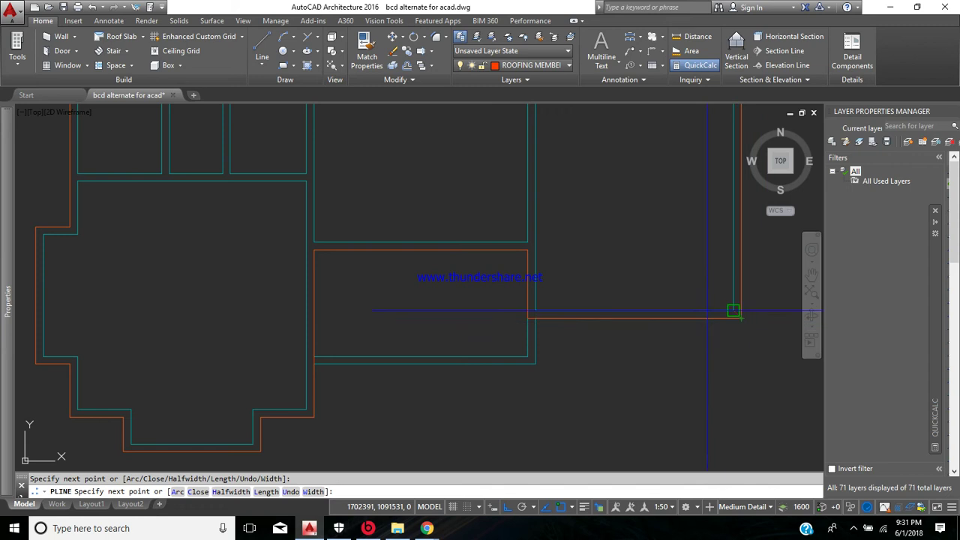
key("Return")
Step: Pan across the middle floor plan to review the traced outline
scroll(740, 319, "down", 5)
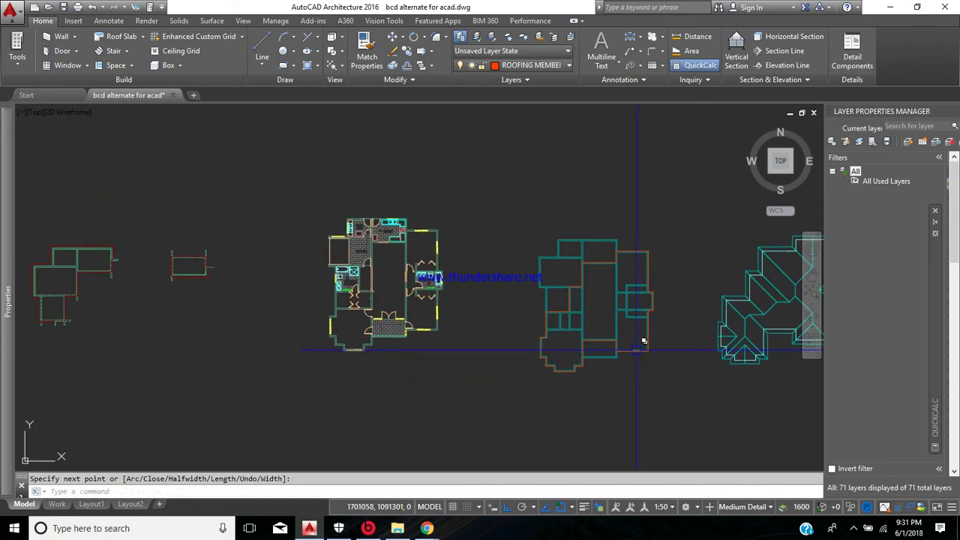
scroll(639, 345, "up", 4)
middle_click_drag(585, 350, 612, 350)
mouse_move(606, 348)
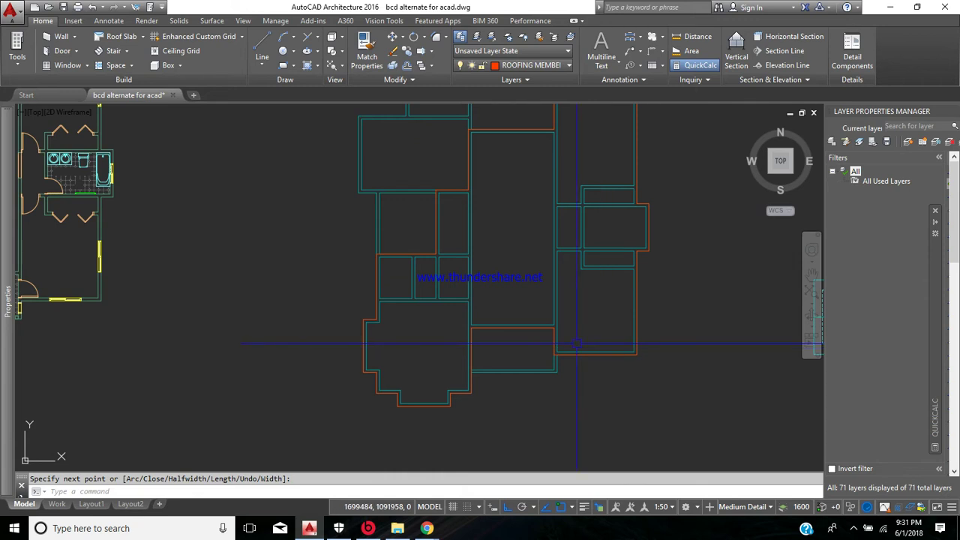
middle_click_drag(574, 312, 520, 332)
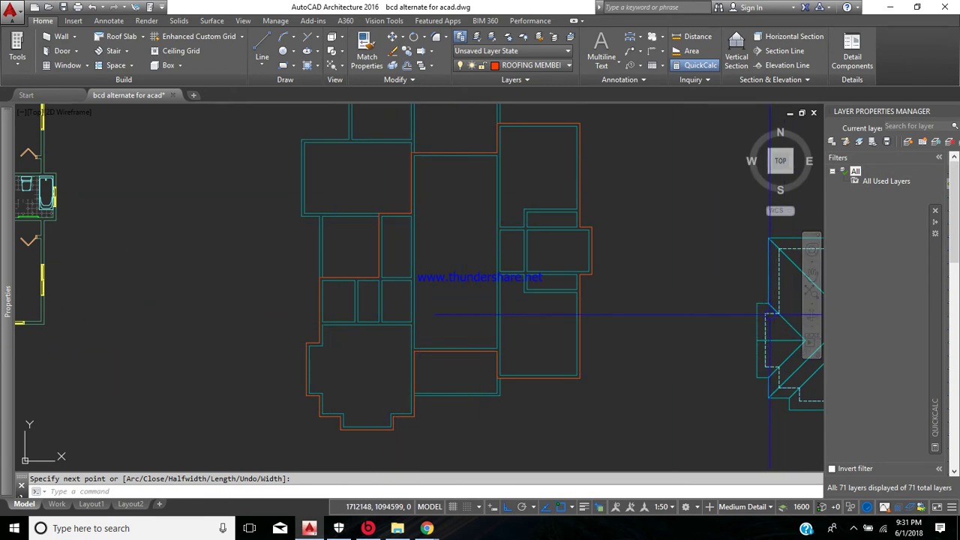
middle_click_drag(773, 330, 641, 318)
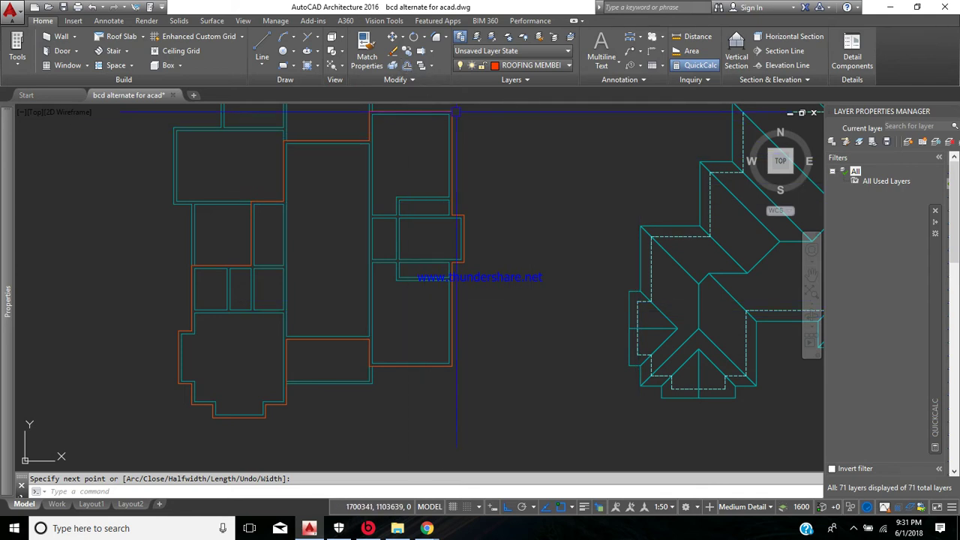
Step: Offset the traced polyline 450 outward from the walls
left_click(408, 66)
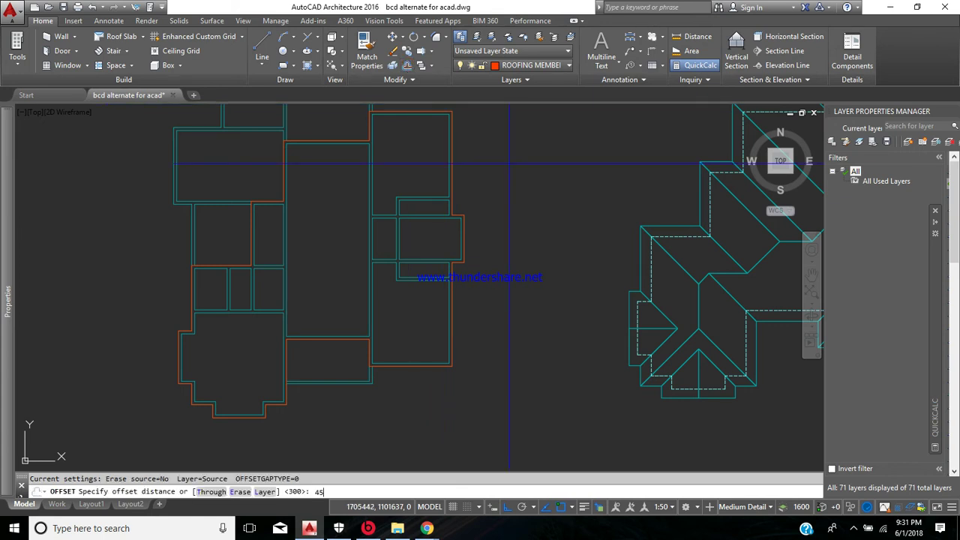
type("450")
key("Return")
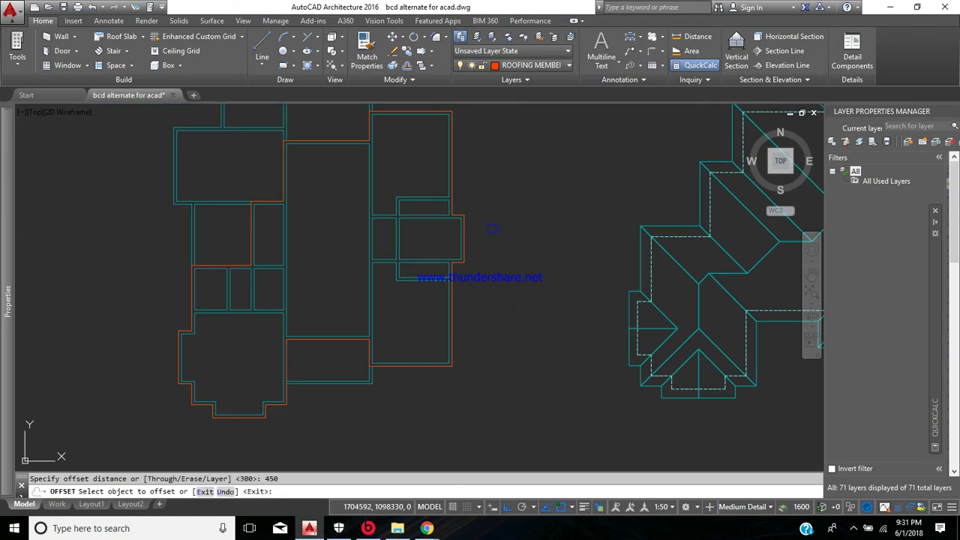
scroll(466, 245, "up", 2)
left_click(465, 245)
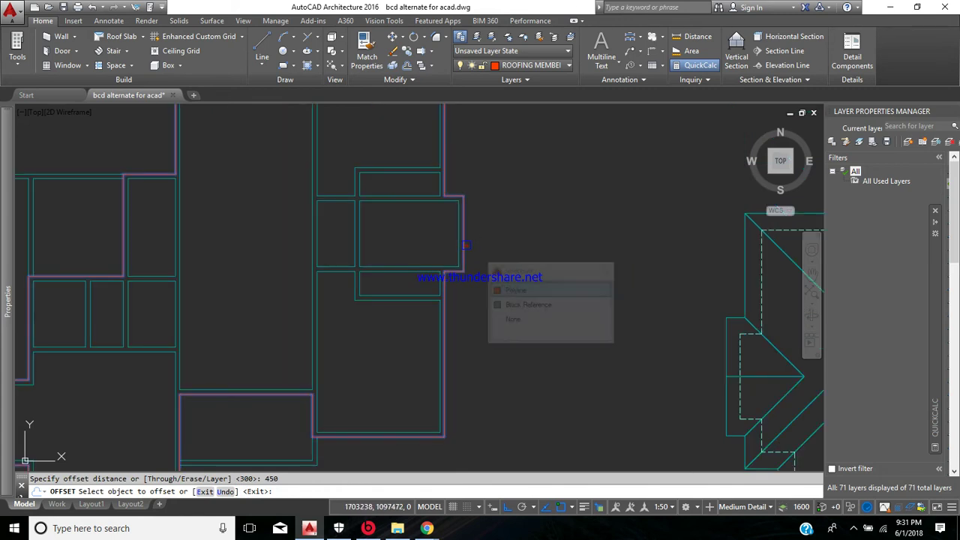
left_click(536, 291)
left_click(593, 278)
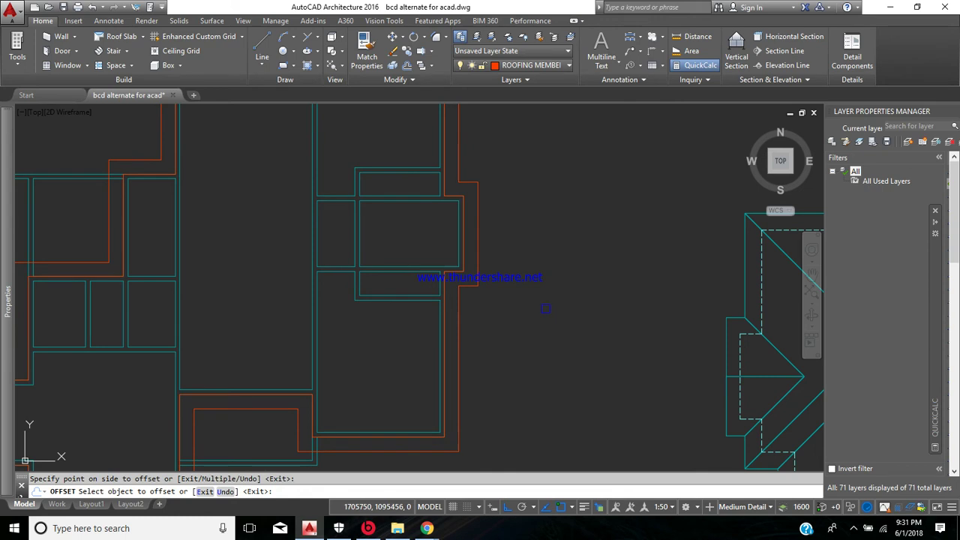
key("Return")
Step: Delete the original traced polyline, leaving only the offset outline
scroll(546, 309, "down", 5)
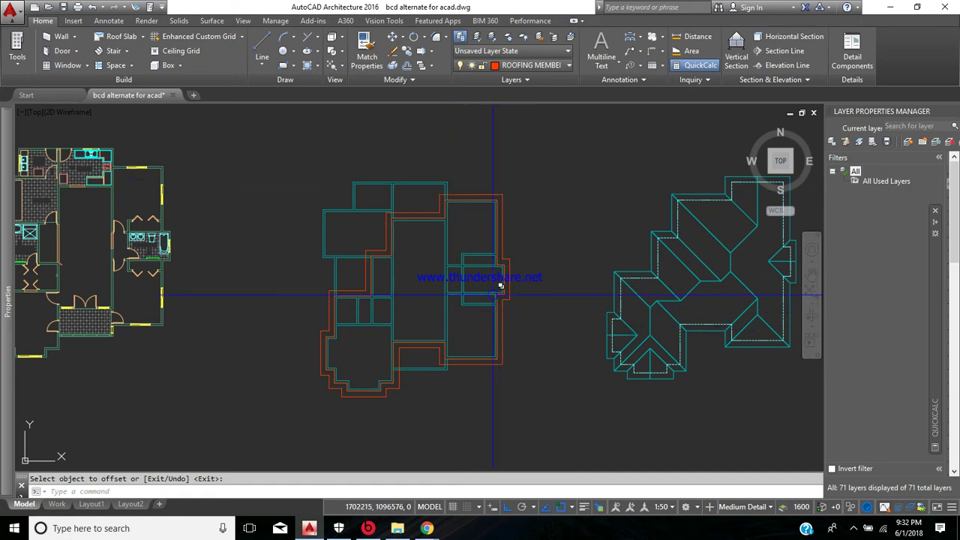
scroll(504, 283, "up", 5)
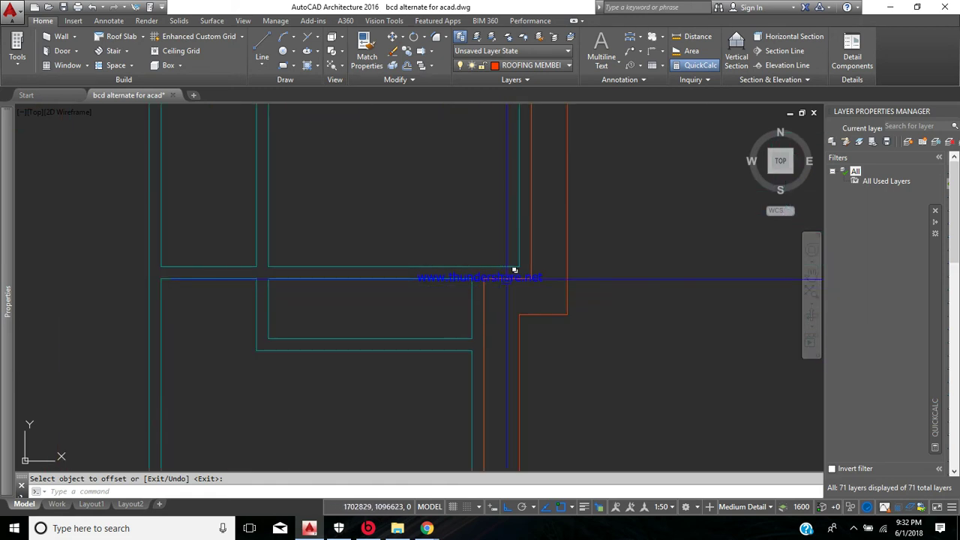
left_click(531, 277)
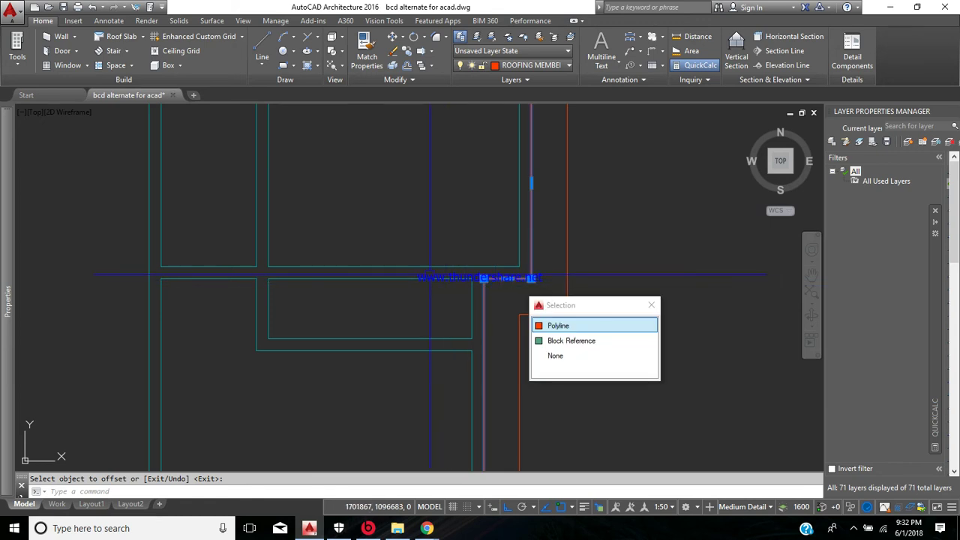
key("Delete")
scroll(373, 178, "down", 5)
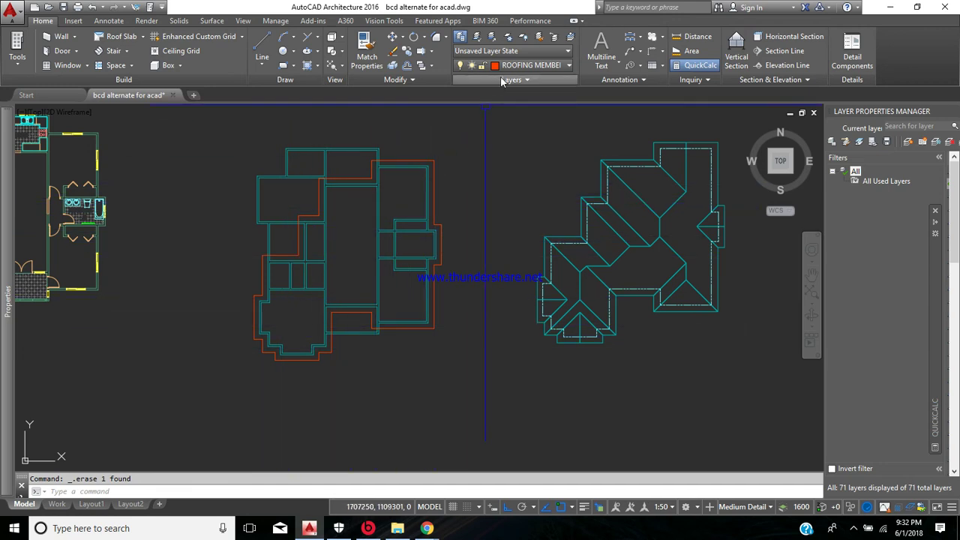
Step: Turn off the A-Wall layer from the Layer dropdown and pan toward the roof plan
left_click(569, 67)
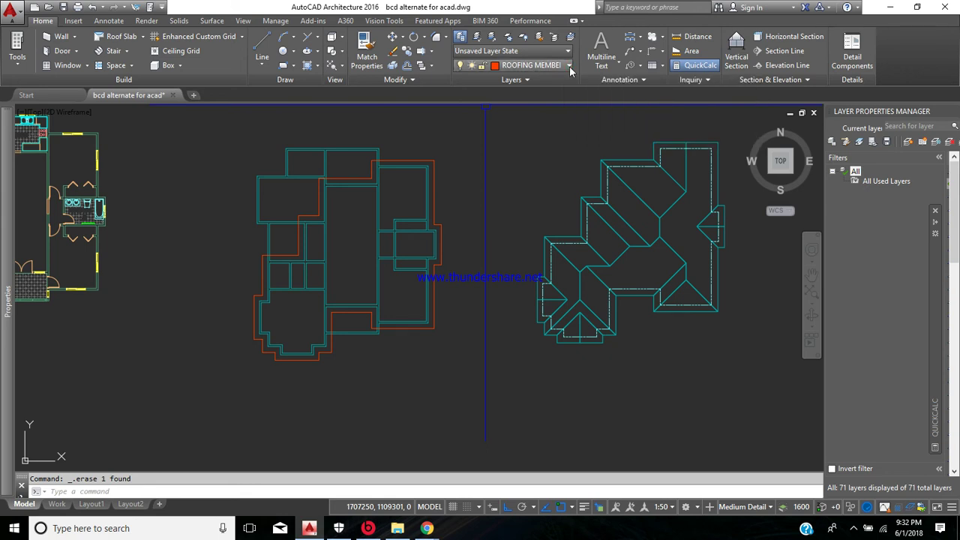
left_click(569, 66)
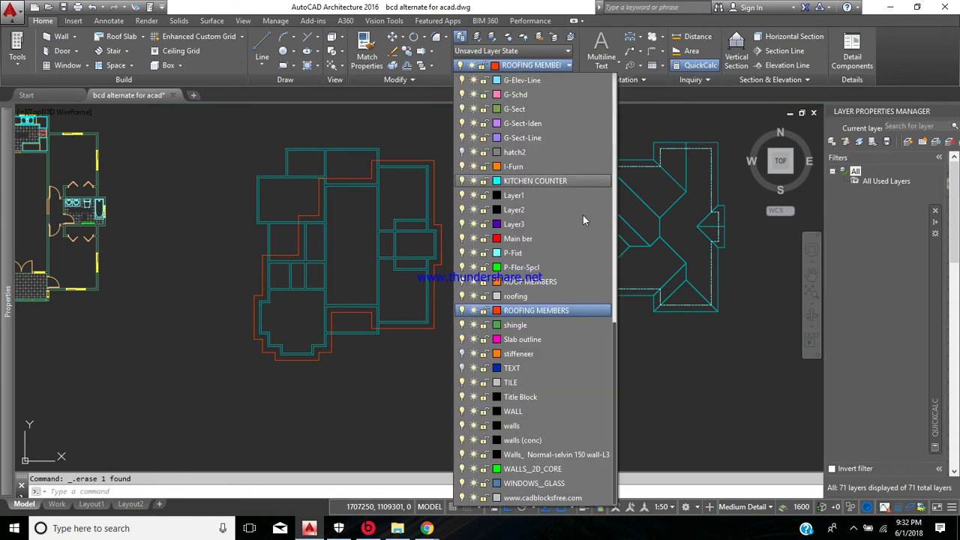
scroll(536, 176, "up", 4)
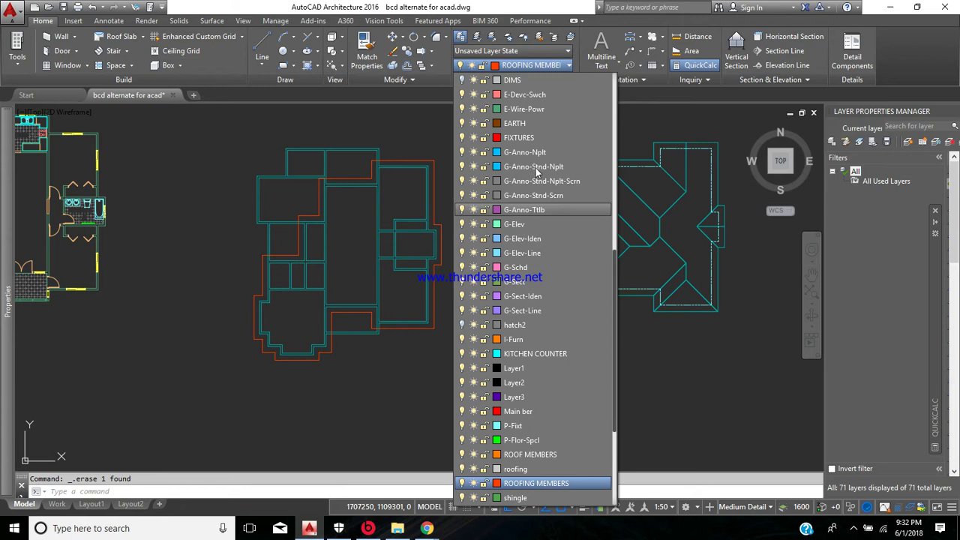
scroll(528, 137, "up", 3)
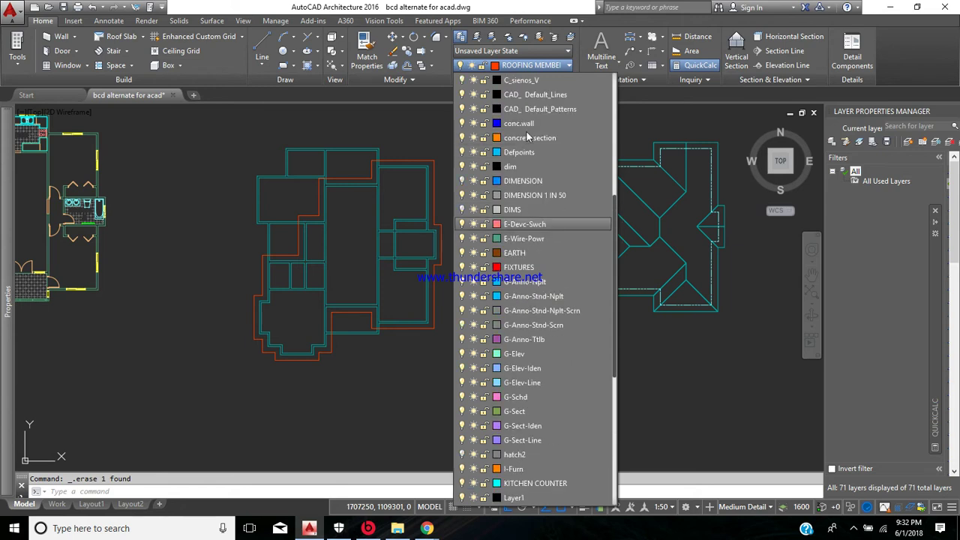
scroll(528, 137, "up", 4)
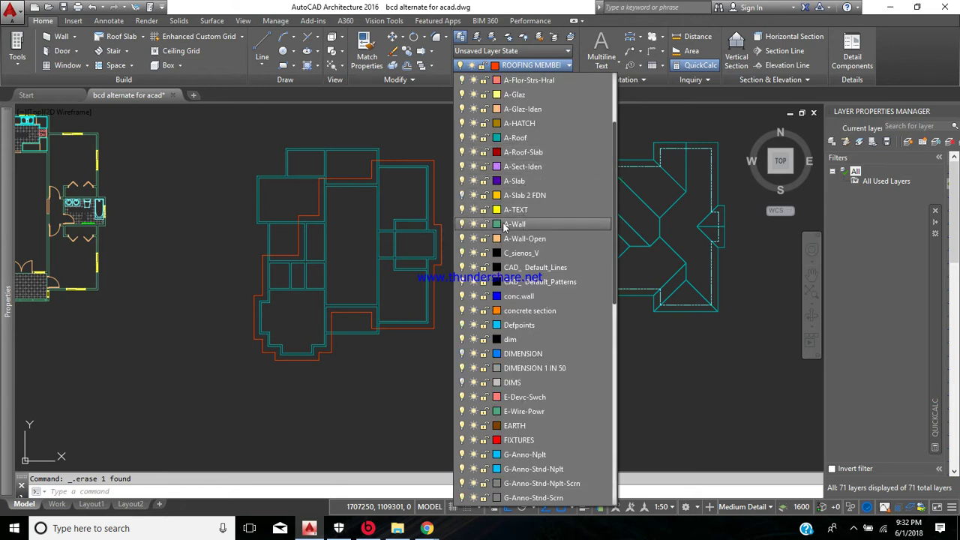
left_click(461, 225)
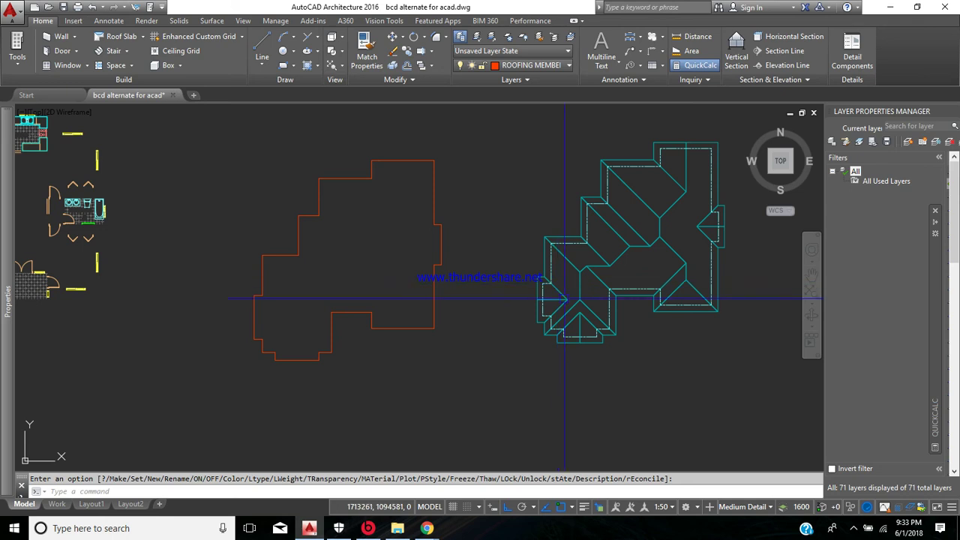
scroll(561, 334, "up", 2)
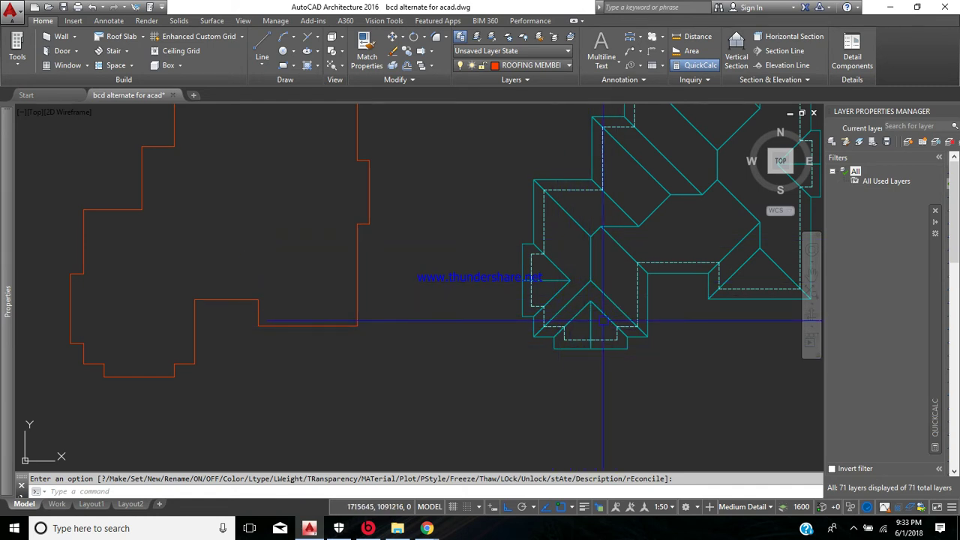
middle_click_drag(405, 324, 332, 323)
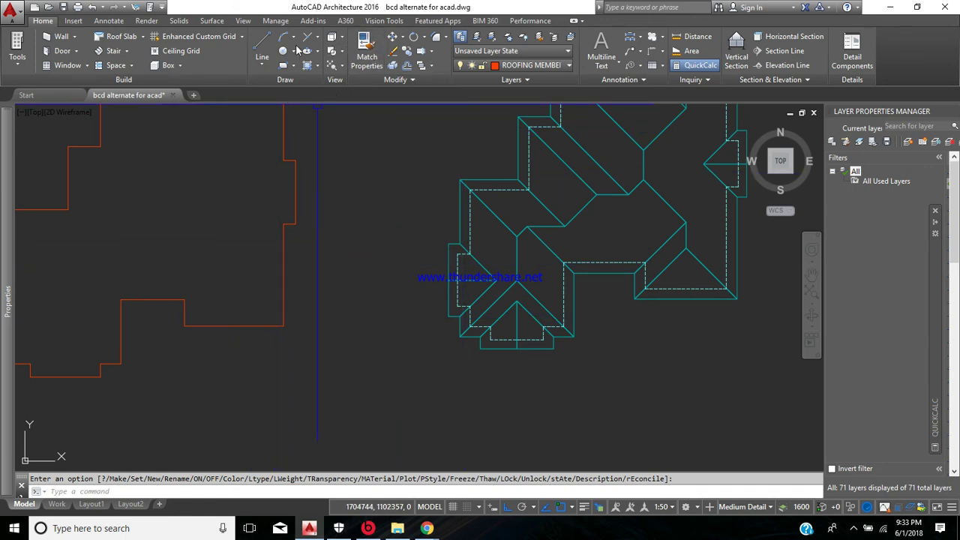
Step: Draw a 1500-long line at 45° from the inner corner of the outline's notch
left_click(261, 49)
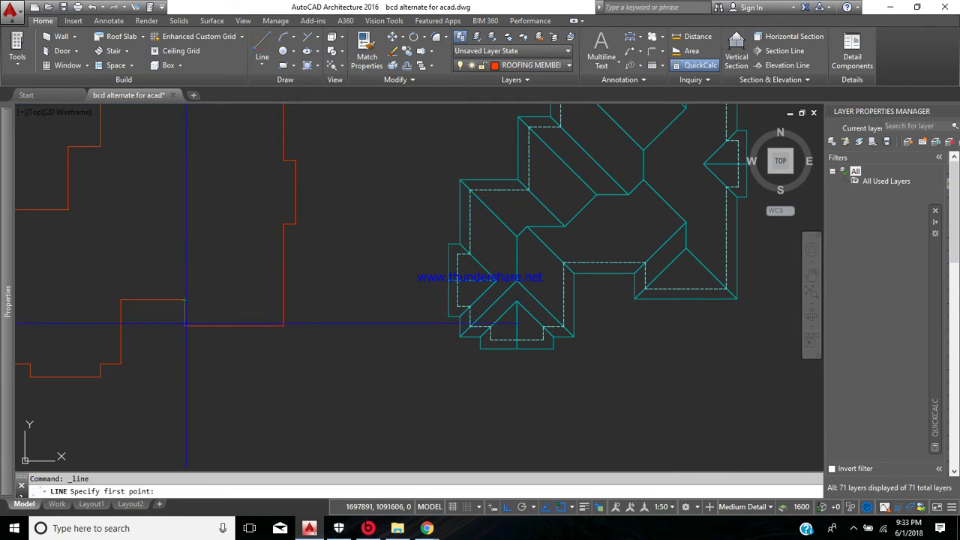
left_click(184, 326)
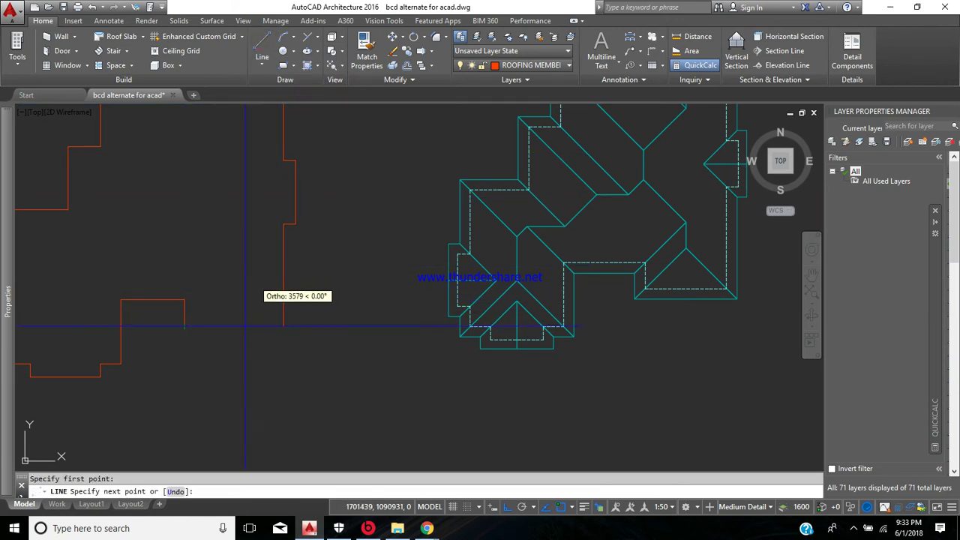
left_click(507, 508)
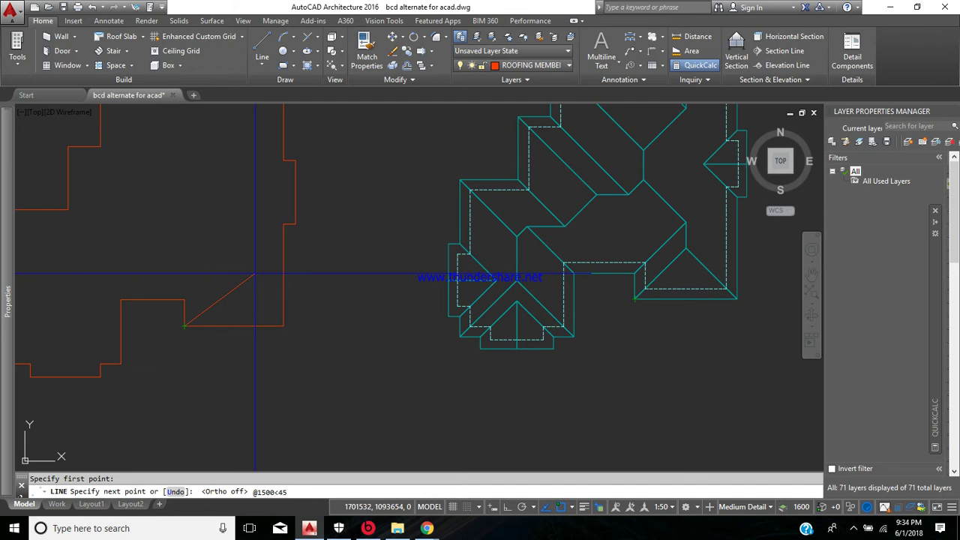
key("Return")
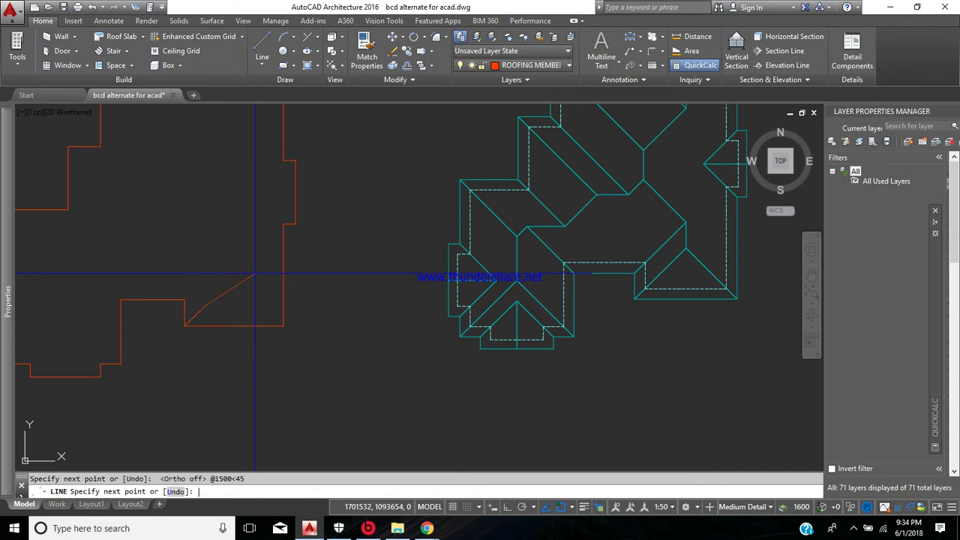
key("Return")
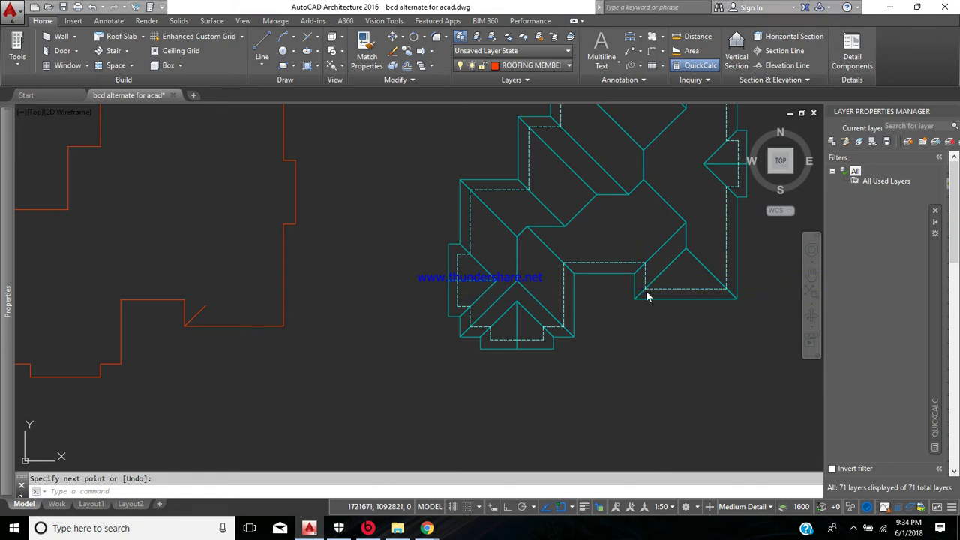
left_click(410, 80)
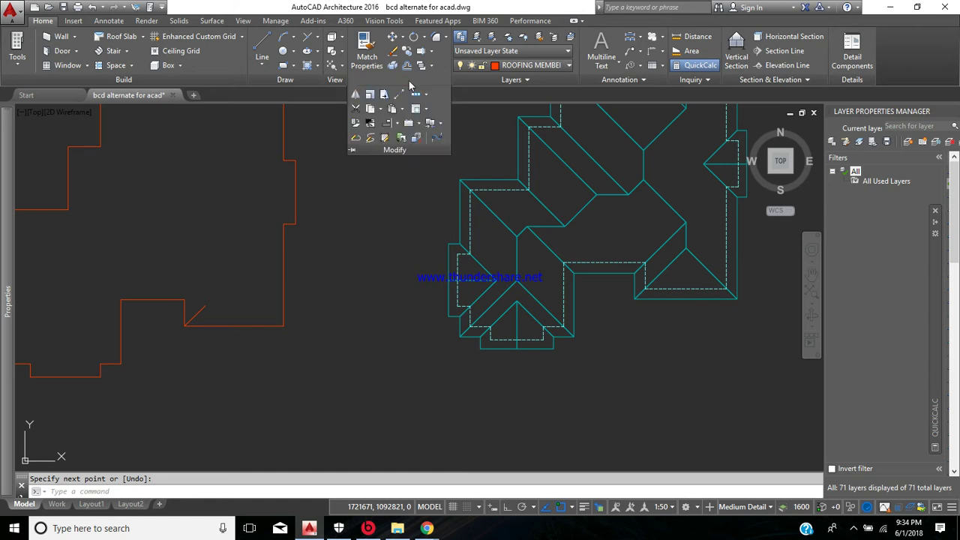
Step: Mirror the diagonal about a vertical axis through the edge midpoint, keeping the original
left_click(356, 99)
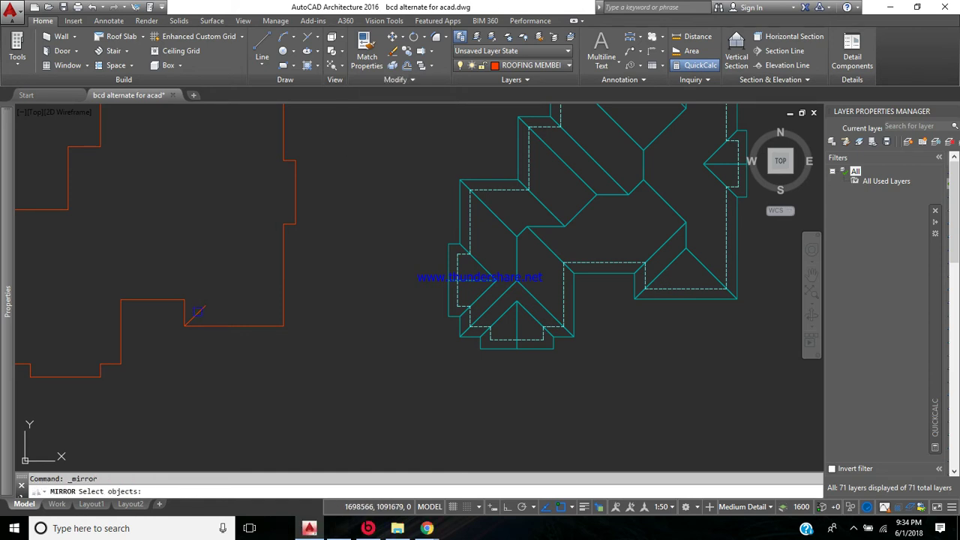
left_click(196, 311)
key("Return")
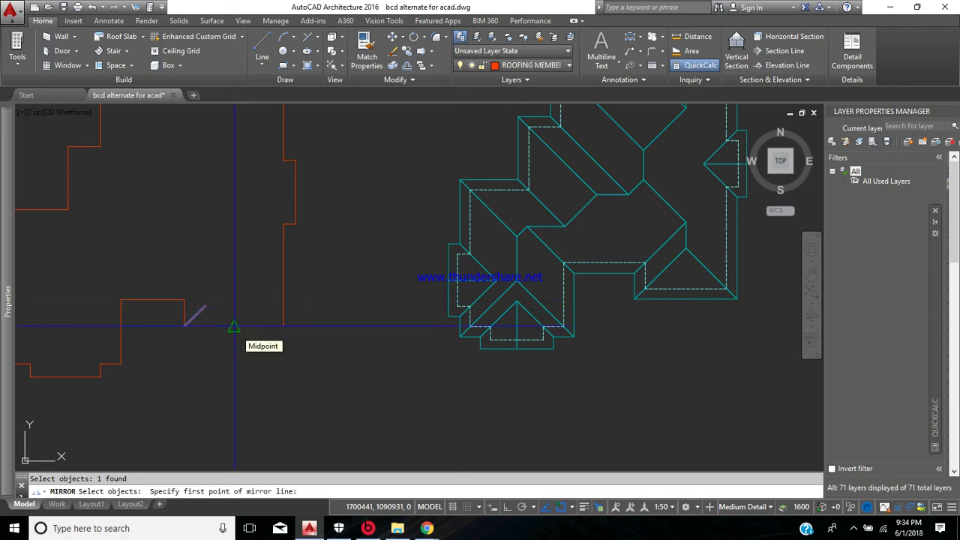
left_click(234, 327)
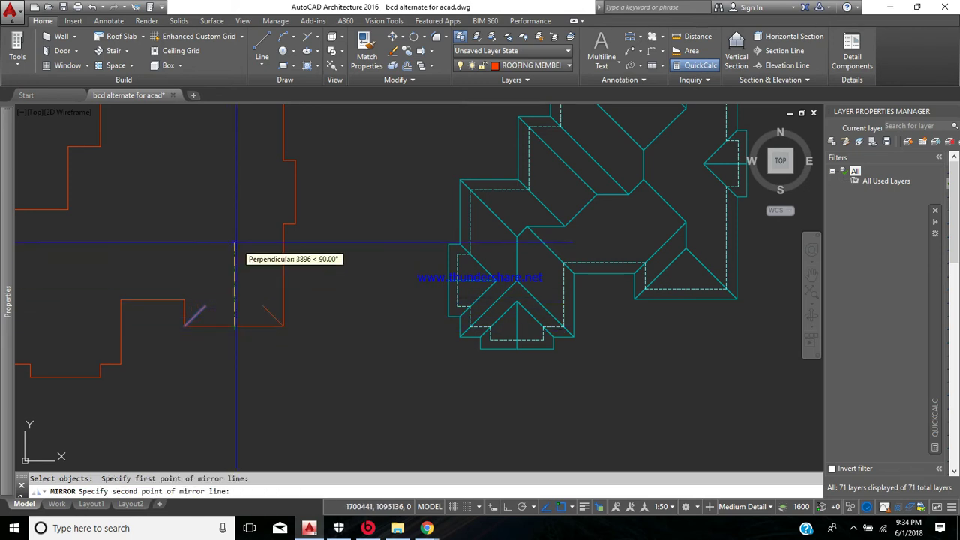
left_click(235, 218)
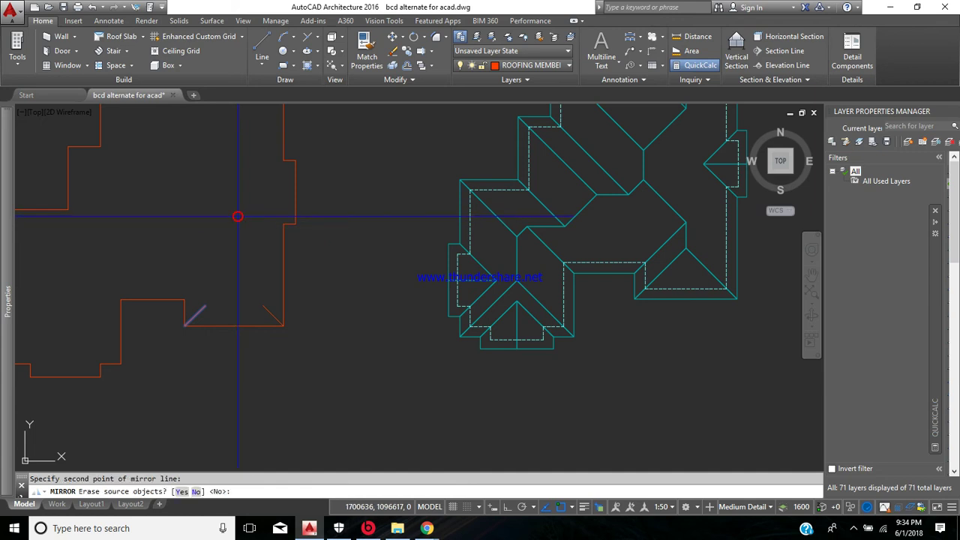
key("Return")
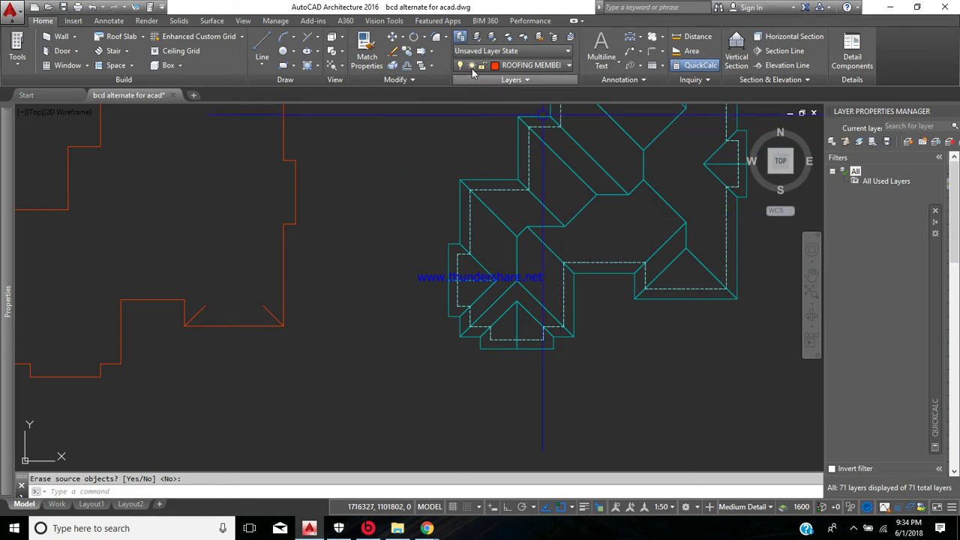
left_click(444, 42)
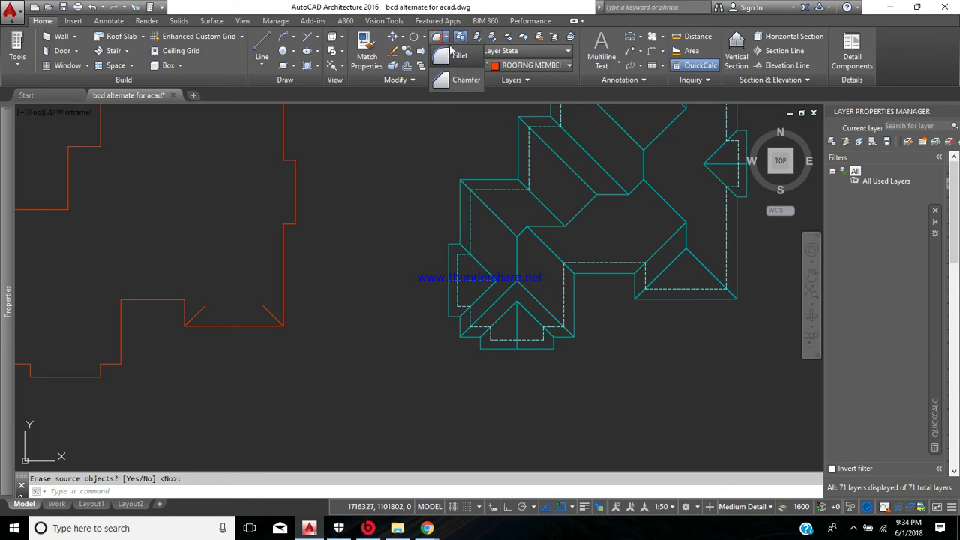
Step: Fillet the two diagonals with radius 0 so they meet at a sharp apex
left_click(456, 60)
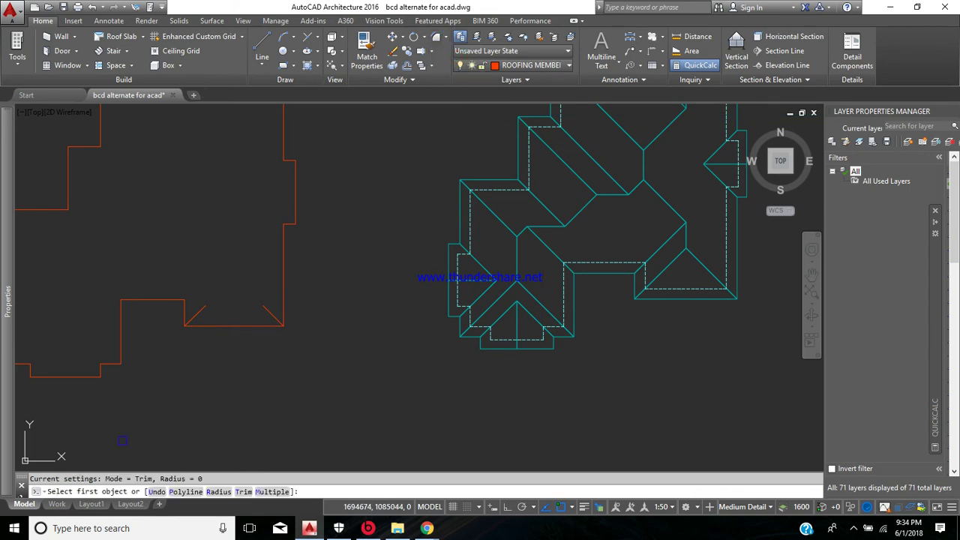
mouse_move(3, 300)
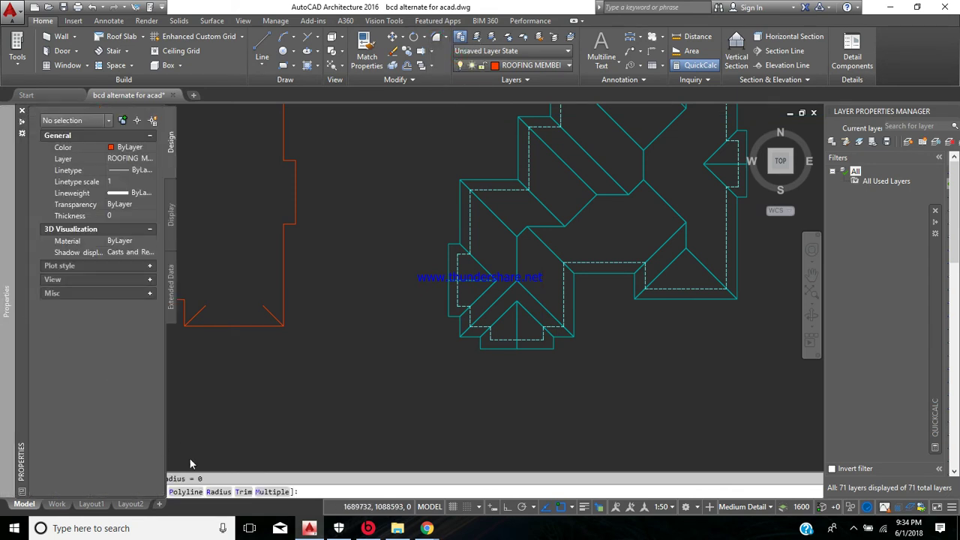
left_click(219, 492)
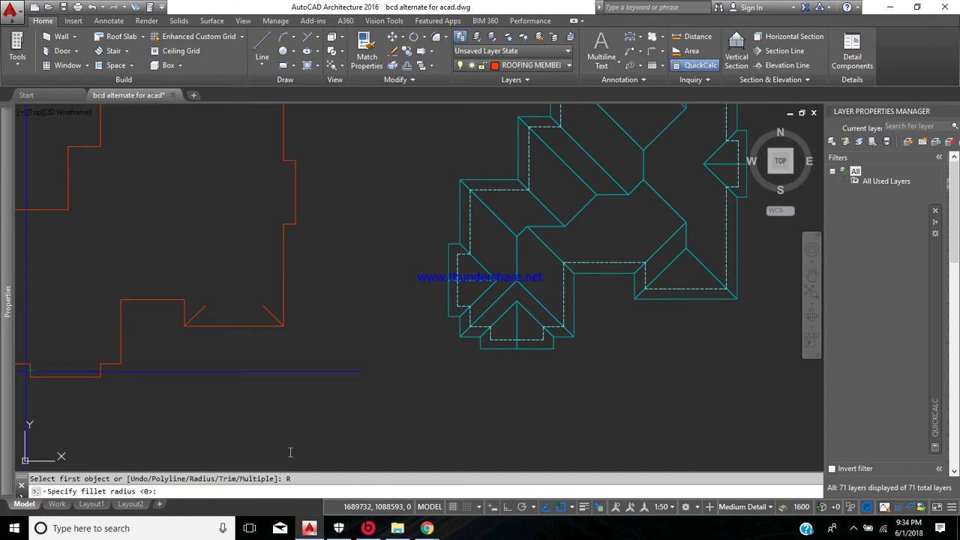
key("Return")
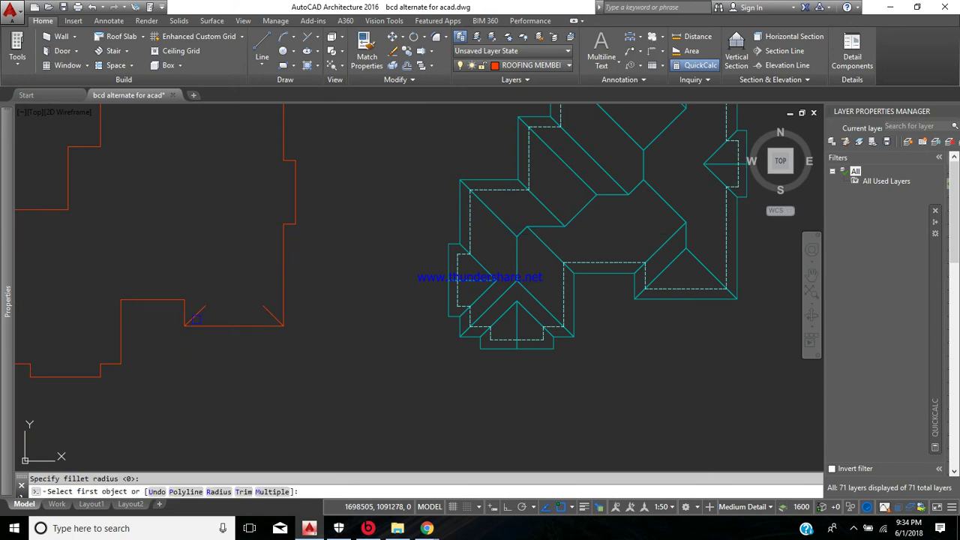
left_click(200, 310)
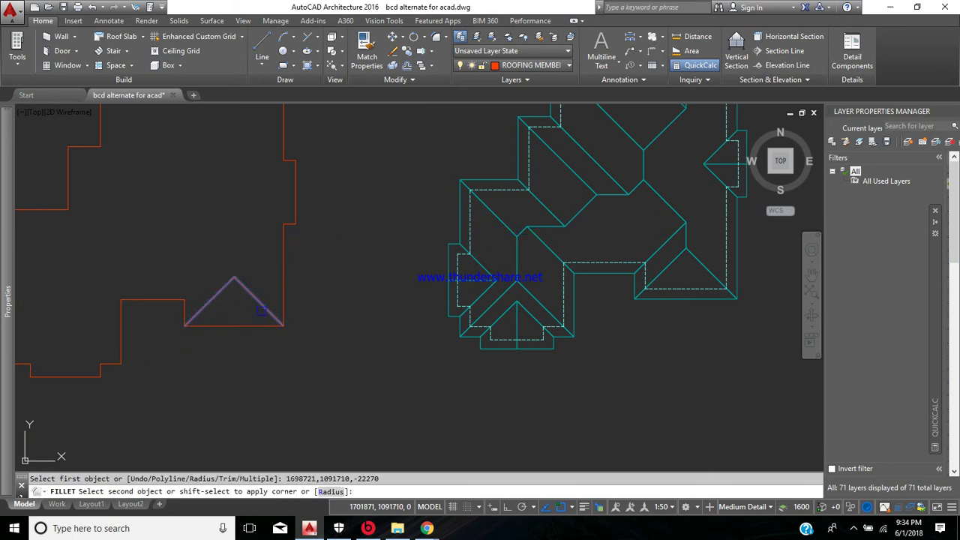
left_click(261, 310)
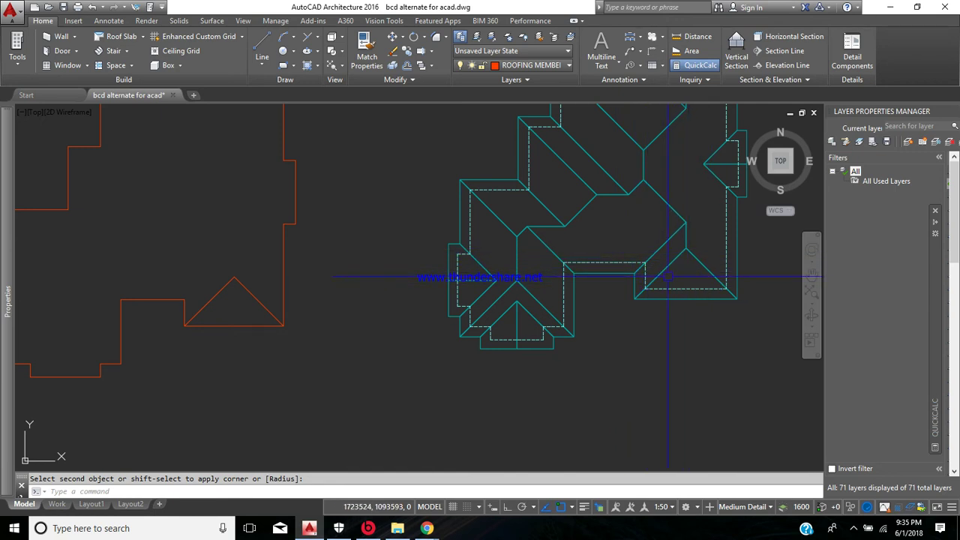
scroll(339, 277, "down", 3)
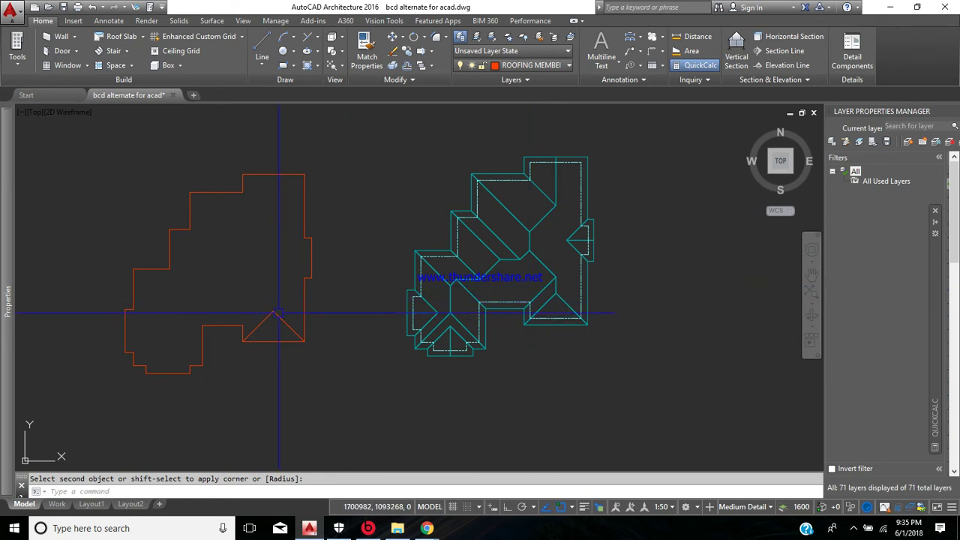
Step: Draw a vertical ridge line straight up from the gable apex
left_click(263, 45)
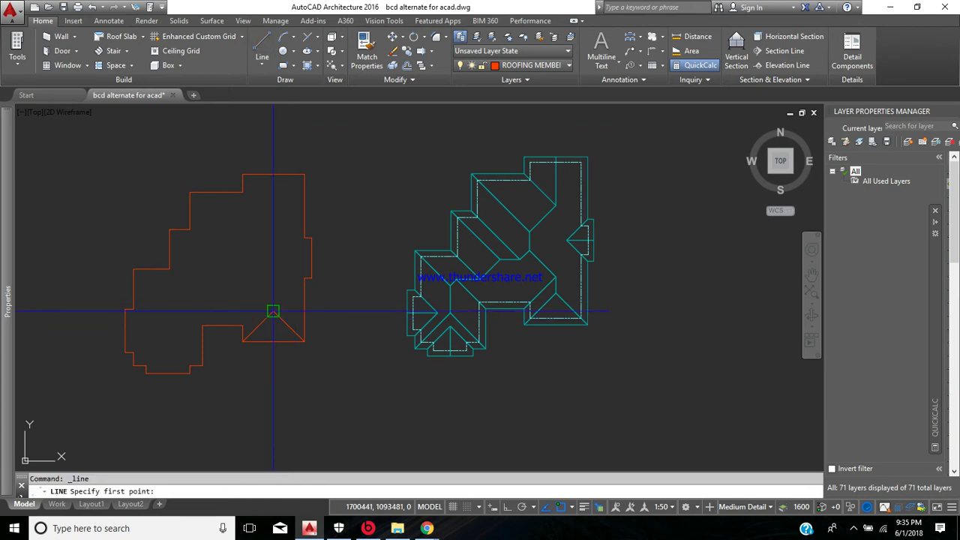
left_click(273, 310)
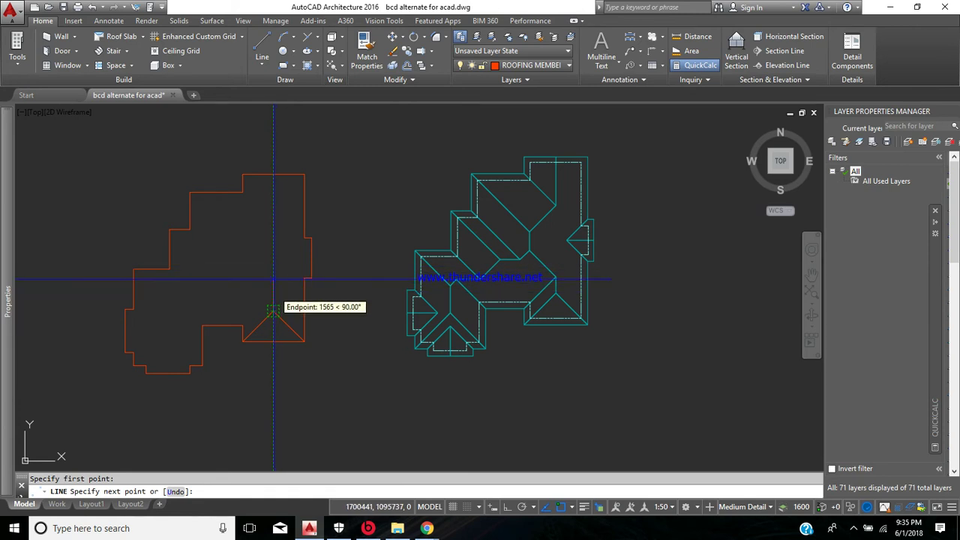
left_click(273, 272)
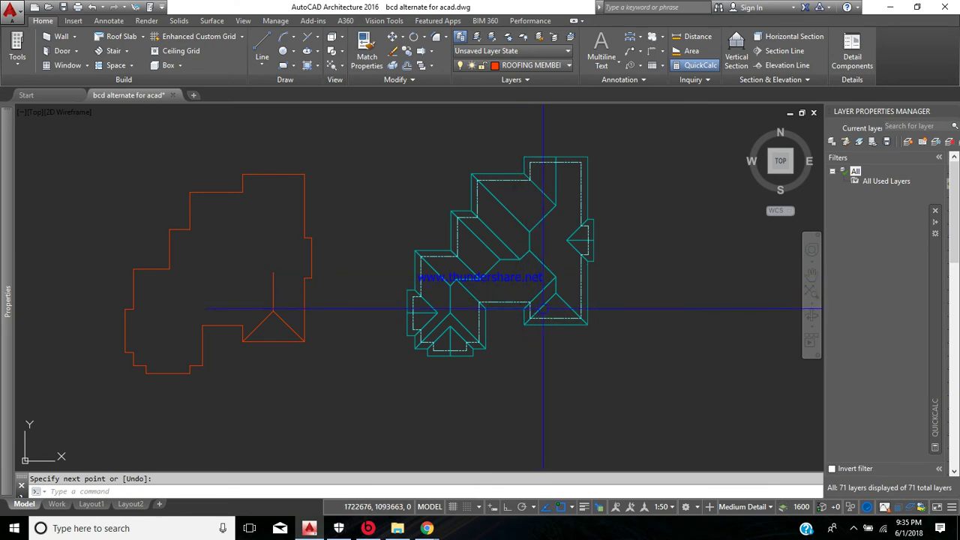
Step: Copy the triangle's left diagonal slightly upward
left_click(407, 51)
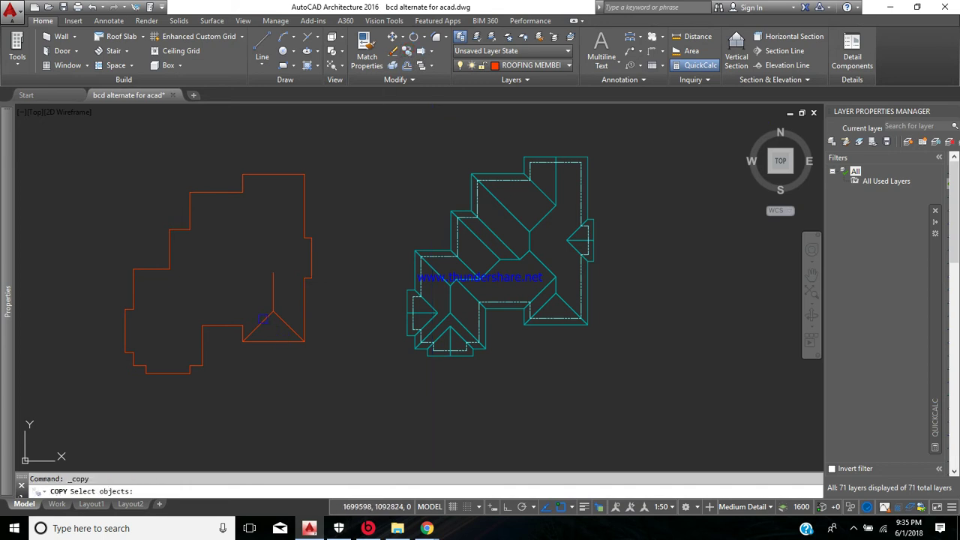
left_click(263, 320)
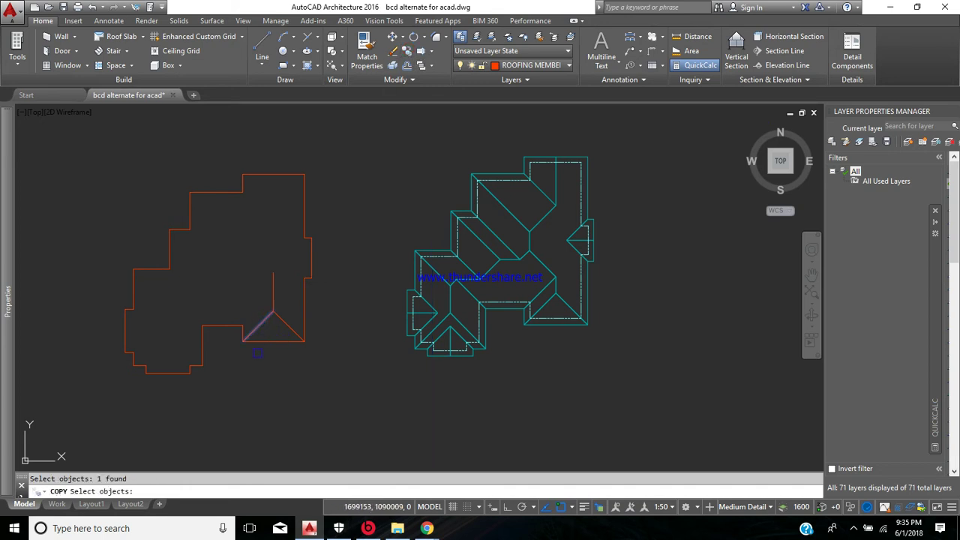
key("Return")
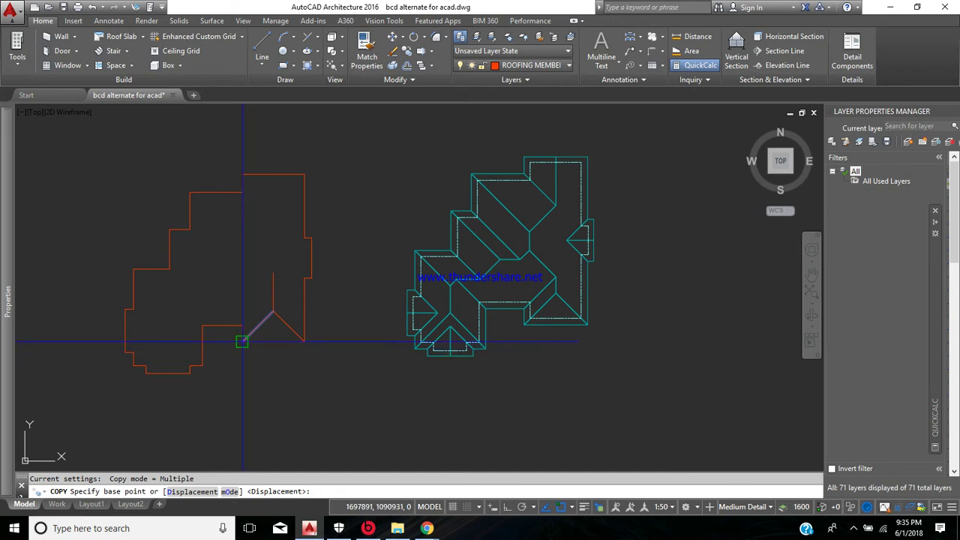
left_click(241, 342)
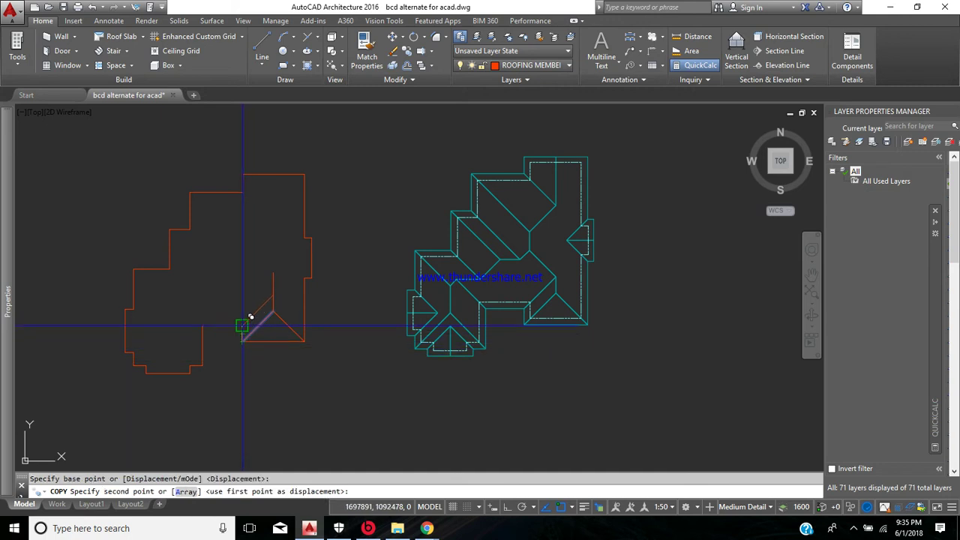
left_click(242, 326)
key("Return")
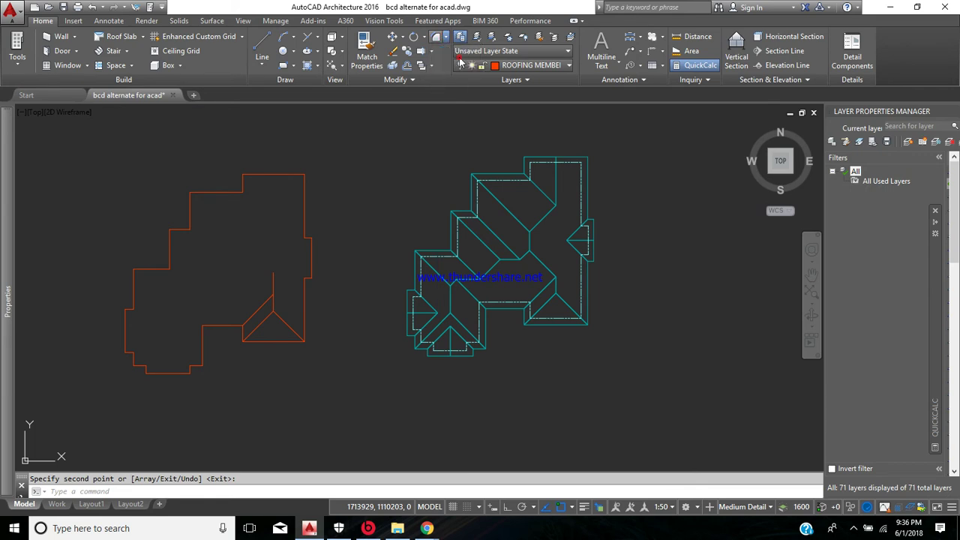
Step: Fillet the copied diagonal with the ridge line so they meet
left_click(436, 37)
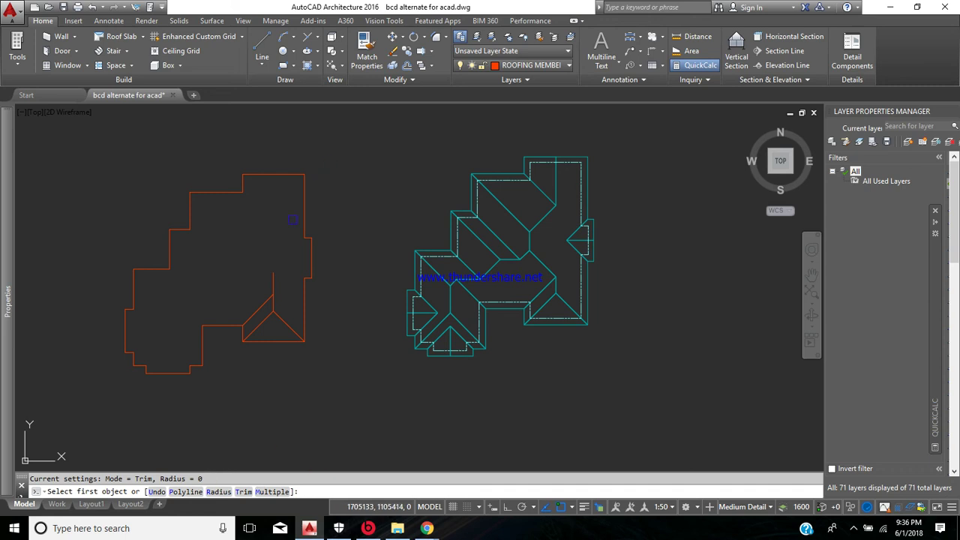
left_click(262, 305)
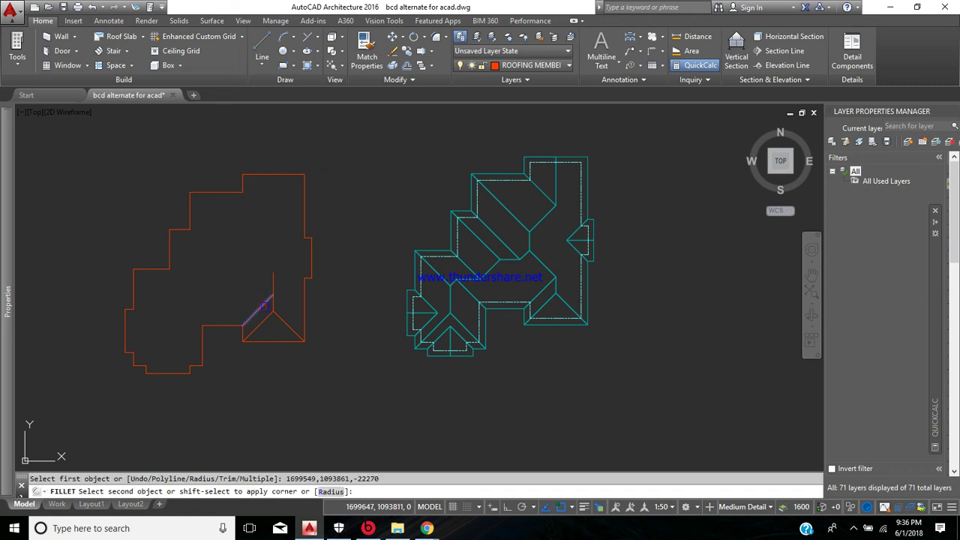
scroll(264, 306, "up", 4)
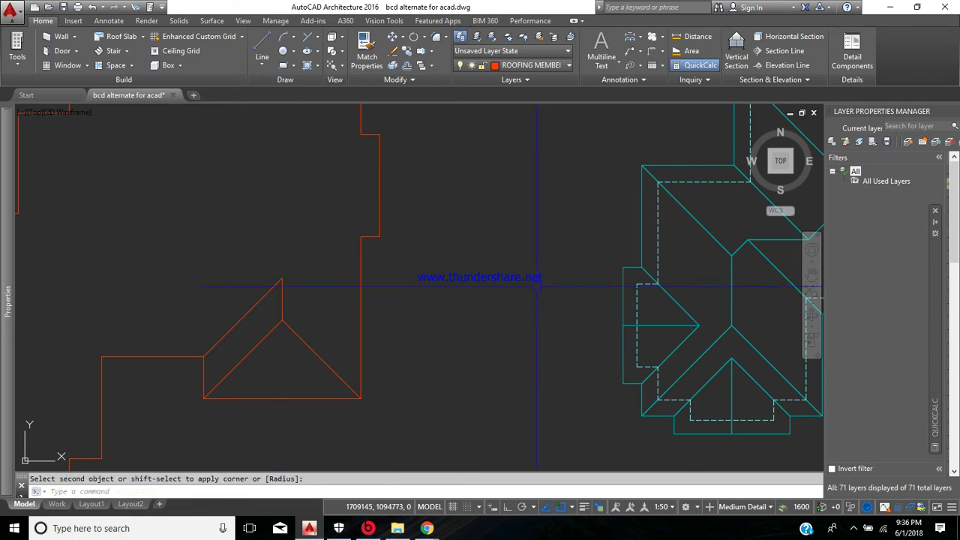
scroll(543, 275, "down", 4)
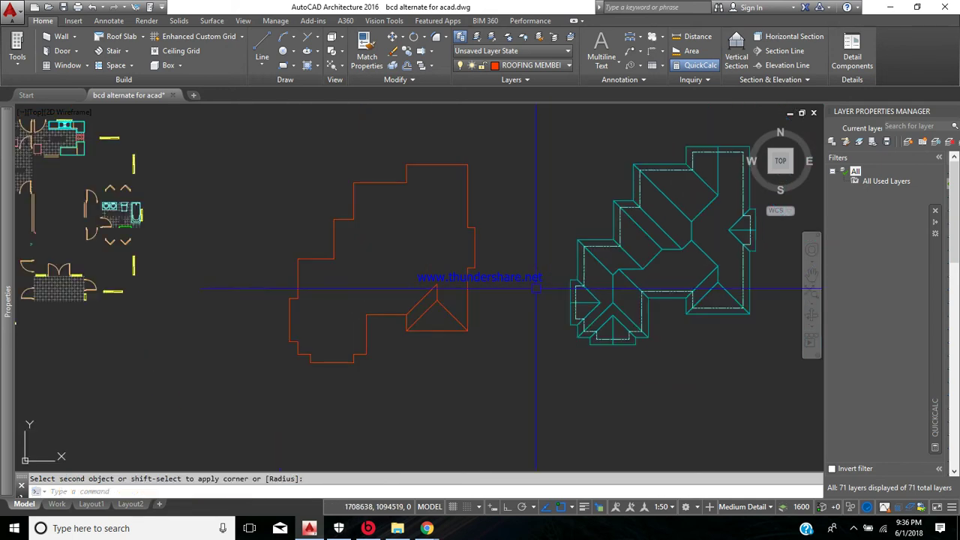
left_click(711, 281)
key("Return")
key("Escape")
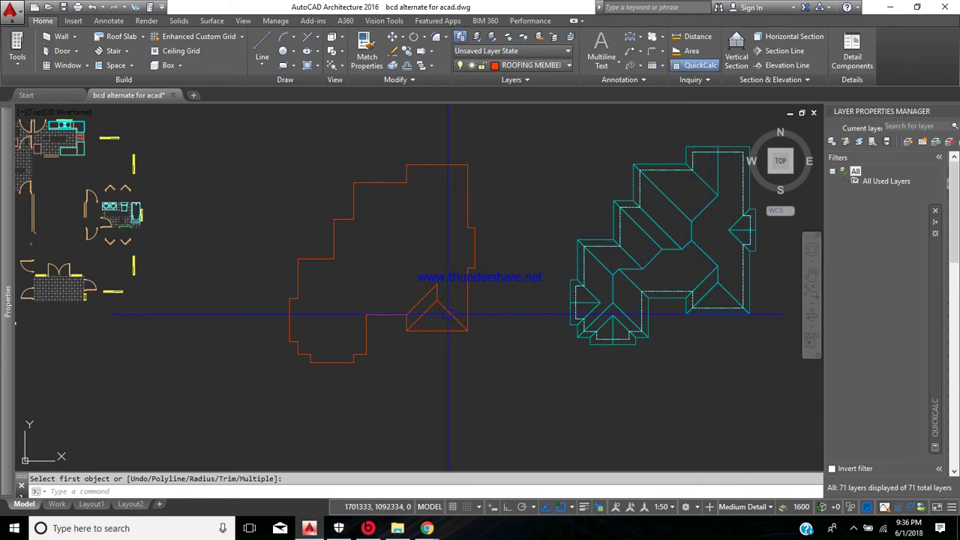
Step: Copy the gable triangle's diagonal lines from the notch corner to form the lower-right gable
left_click(406, 51)
left_click(448, 316)
key("Return")
left_click(467, 330)
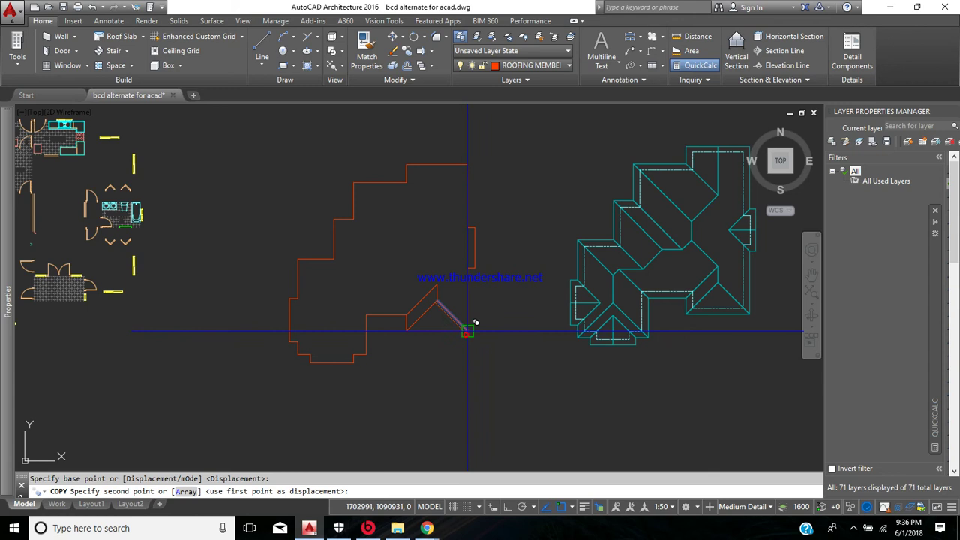
left_click(437, 284)
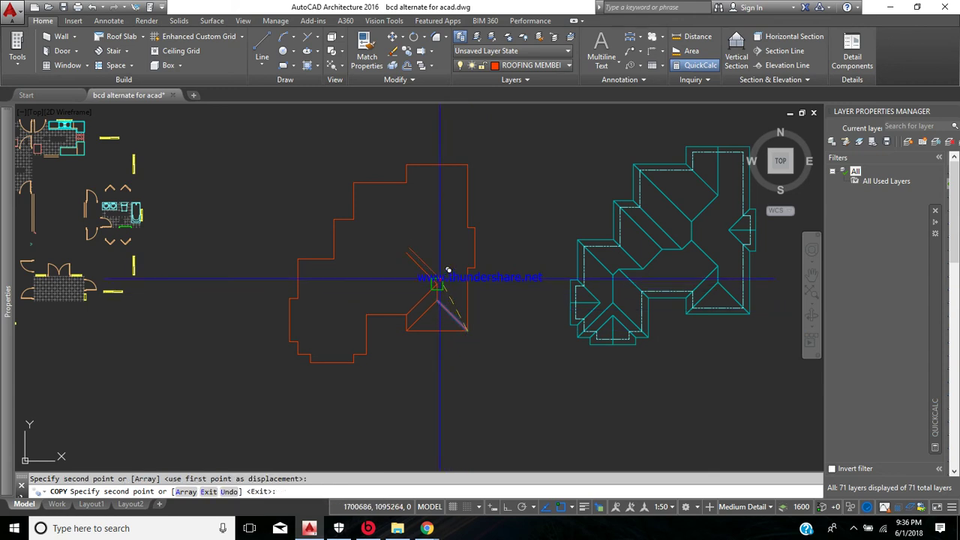
key("Return")
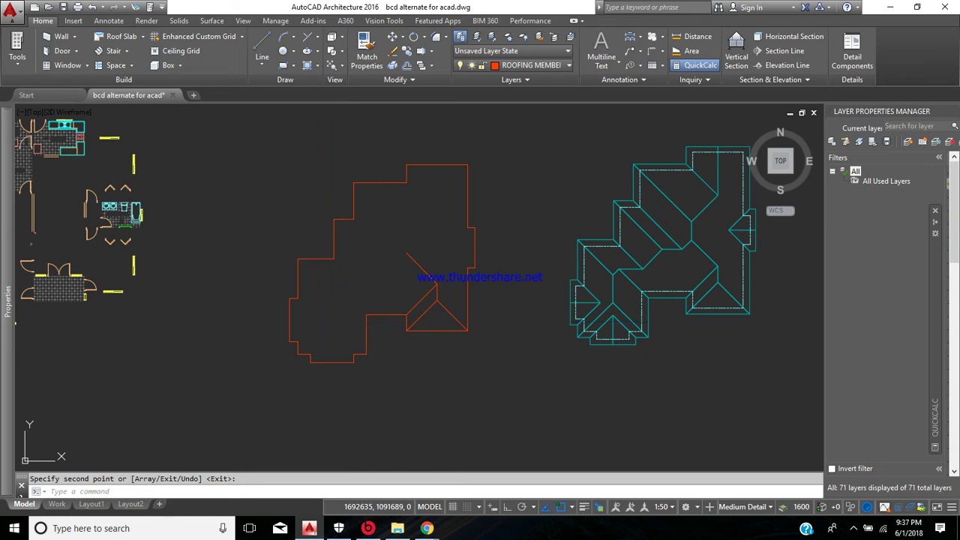
key("Return")
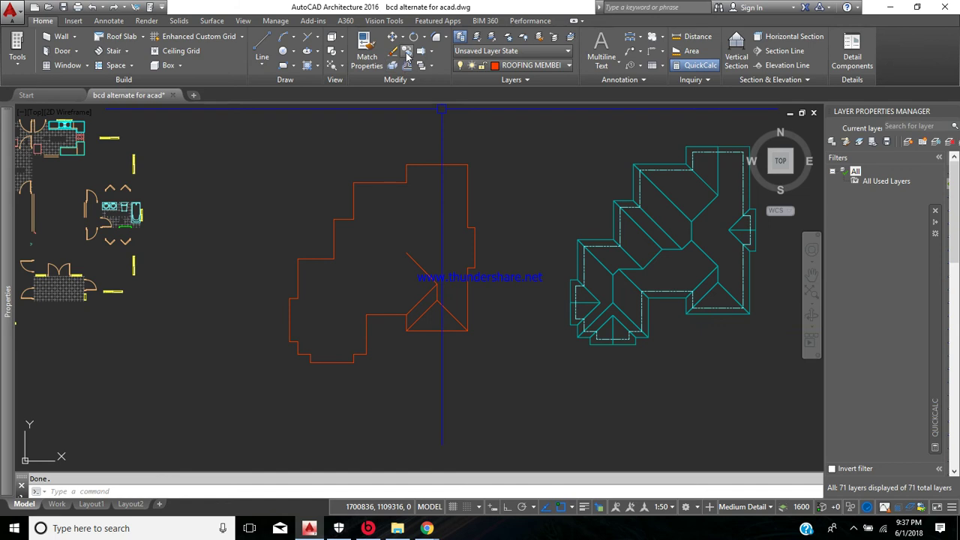
Step: Copy two diagonal roof lines down into the lower-left bay of the outline
left_click(424, 315)
key("Return")
left_click(406, 330)
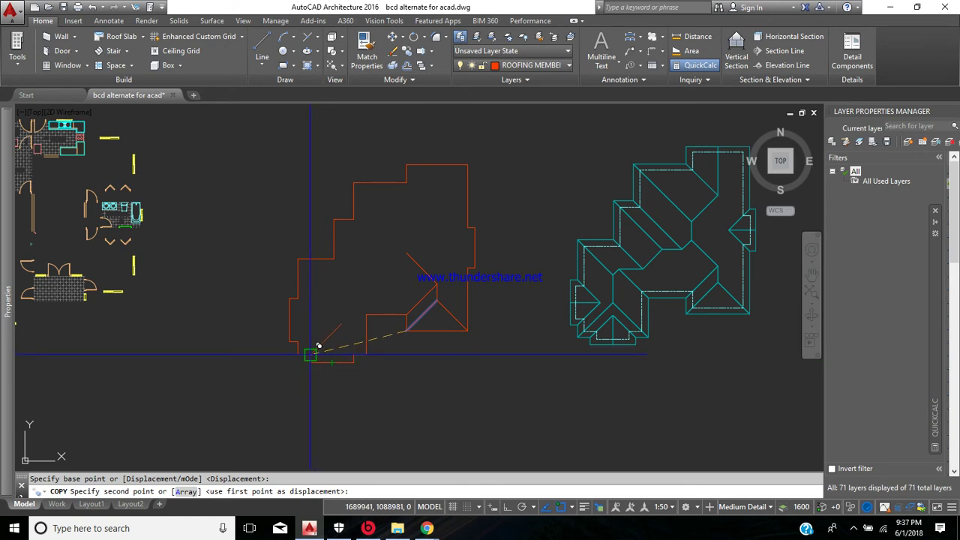
left_click(311, 354)
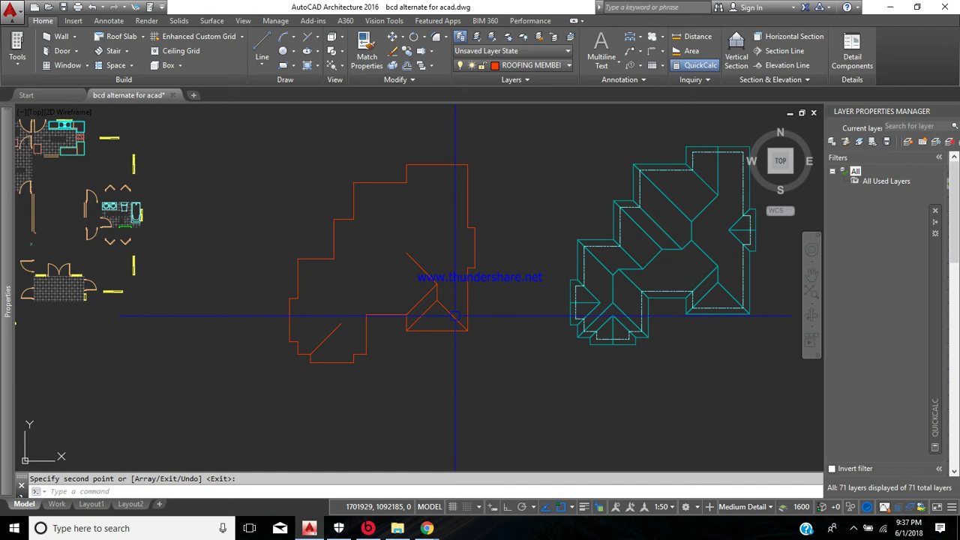
left_click(405, 50)
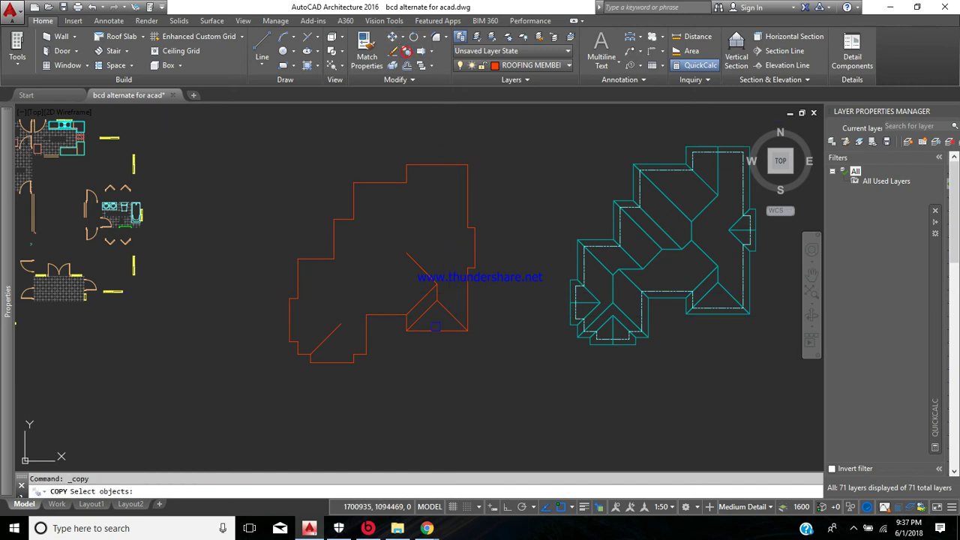
left_click(447, 309)
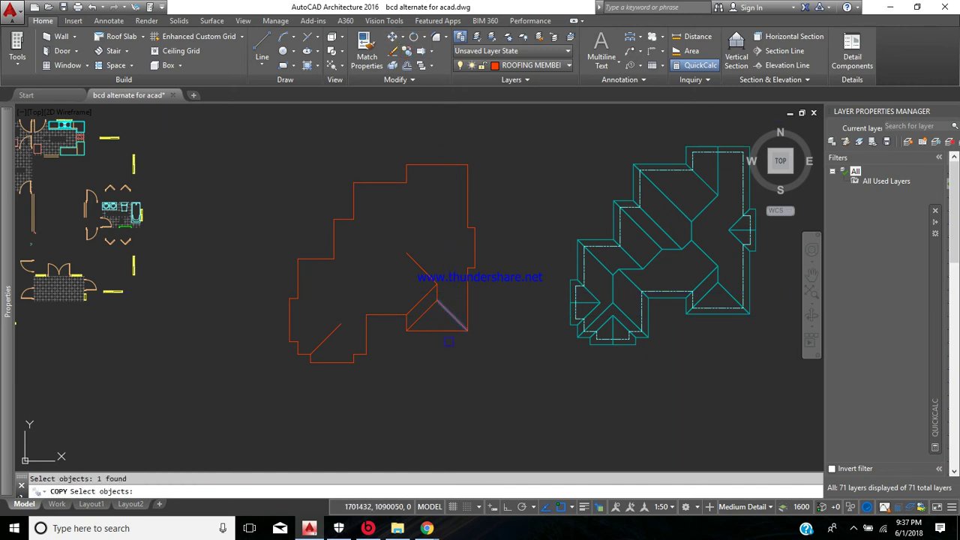
key("Return")
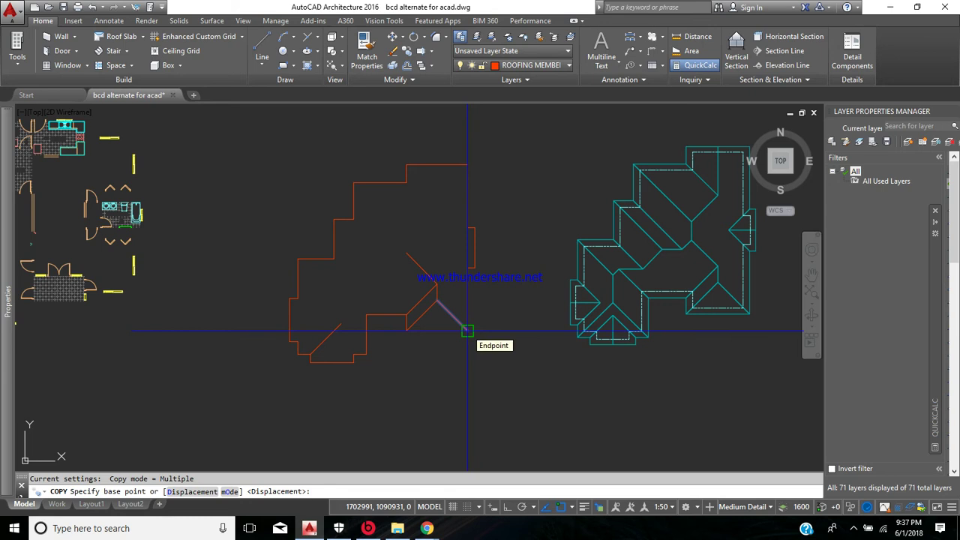
left_click(467, 331)
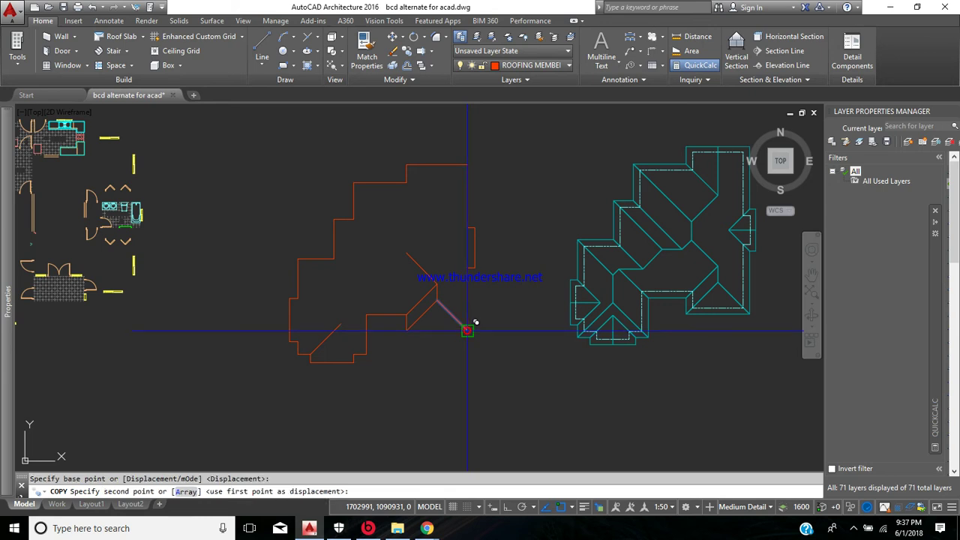
left_click(352, 359)
key("Return")
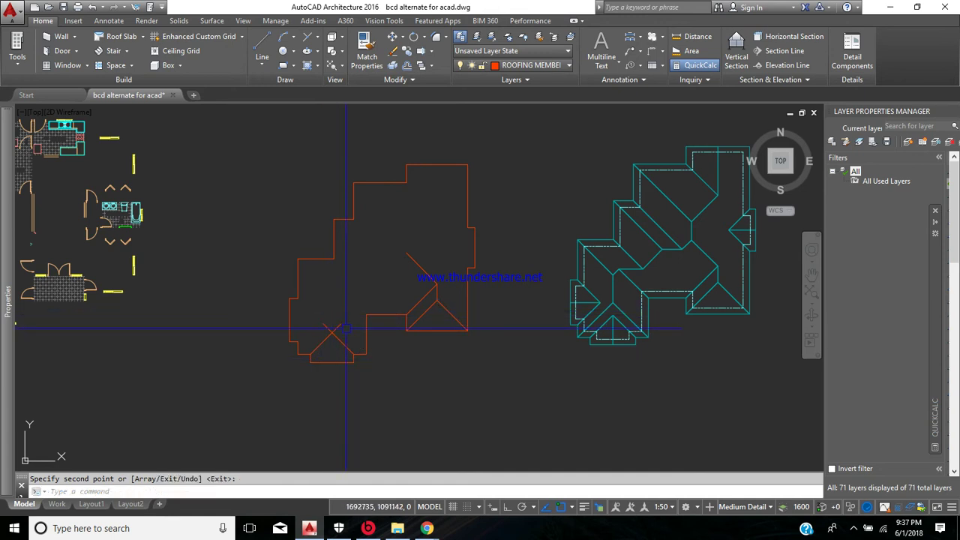
Step: Fillet the two copied hip lines at radius 0 into a pointed gable peak
left_click(436, 36)
left_click(324, 347)
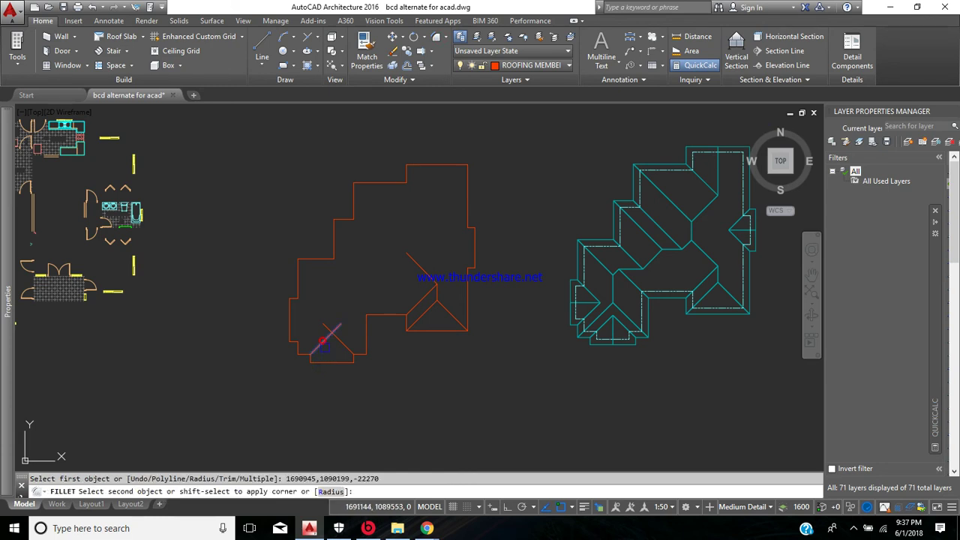
left_click(335, 341)
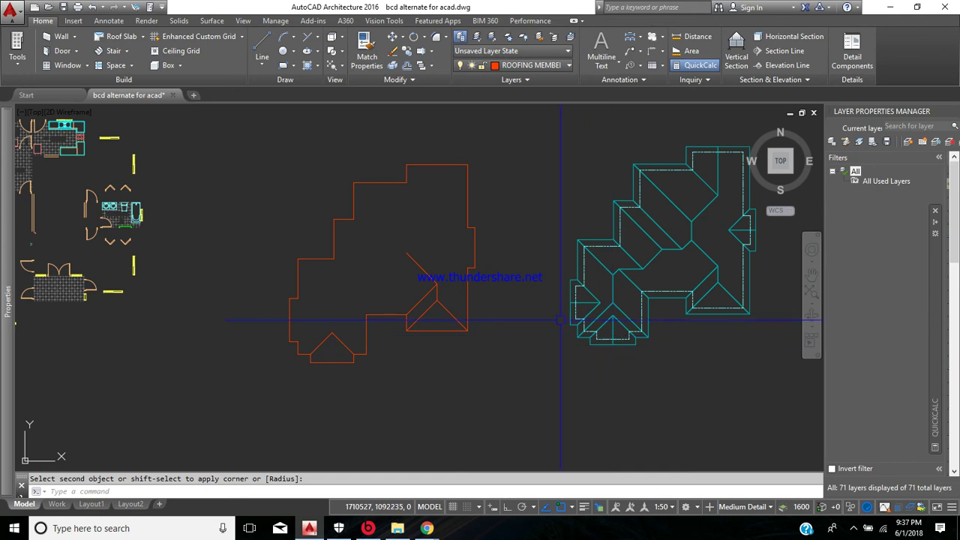
Step: Draw a ridge line from the lower-left gable's base midpoint up to its apex
left_click(263, 47)
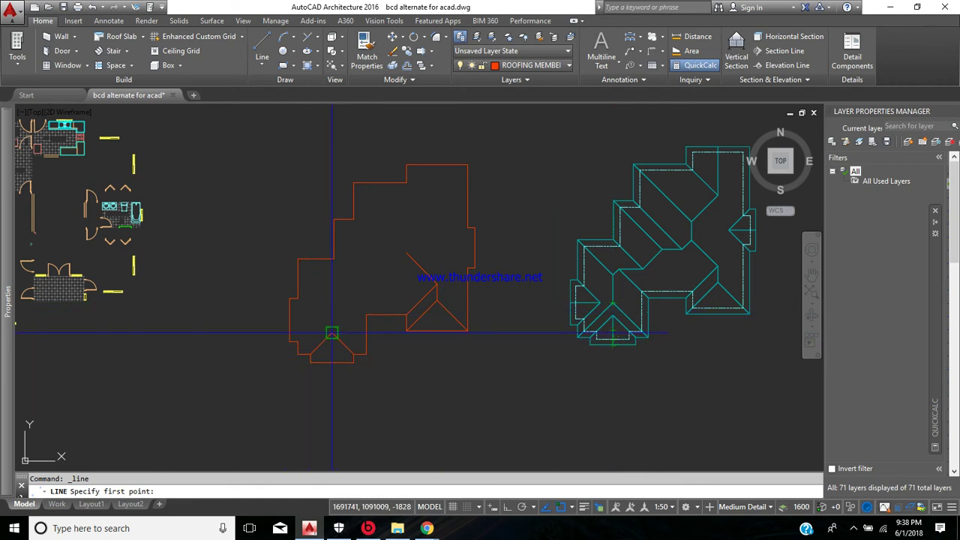
left_click(332, 363)
left_click(332, 336)
key("Return")
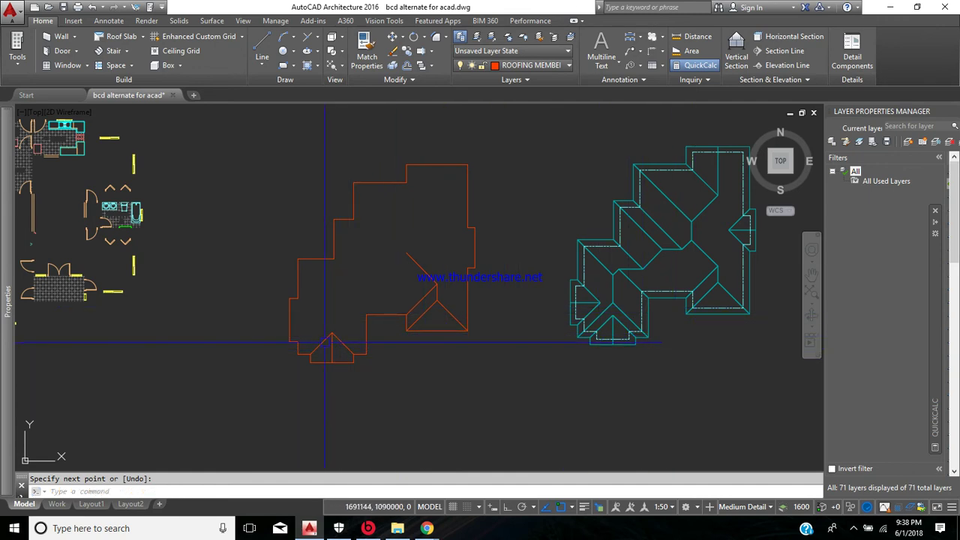
Step: Copy the gable's left and right diagonals outward to the neighbouring outline corners
left_click(391, 51)
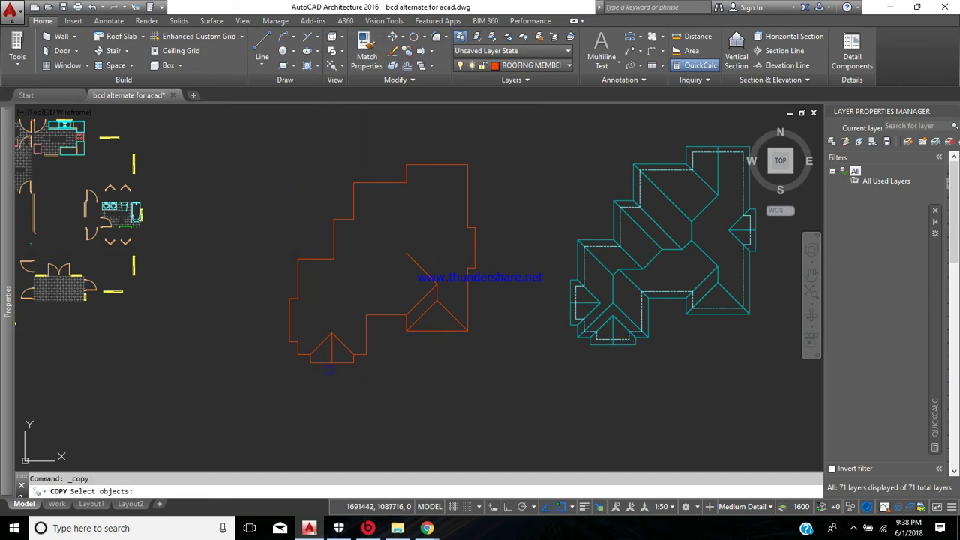
scroll(324, 349, "up", 4)
left_click(318, 333)
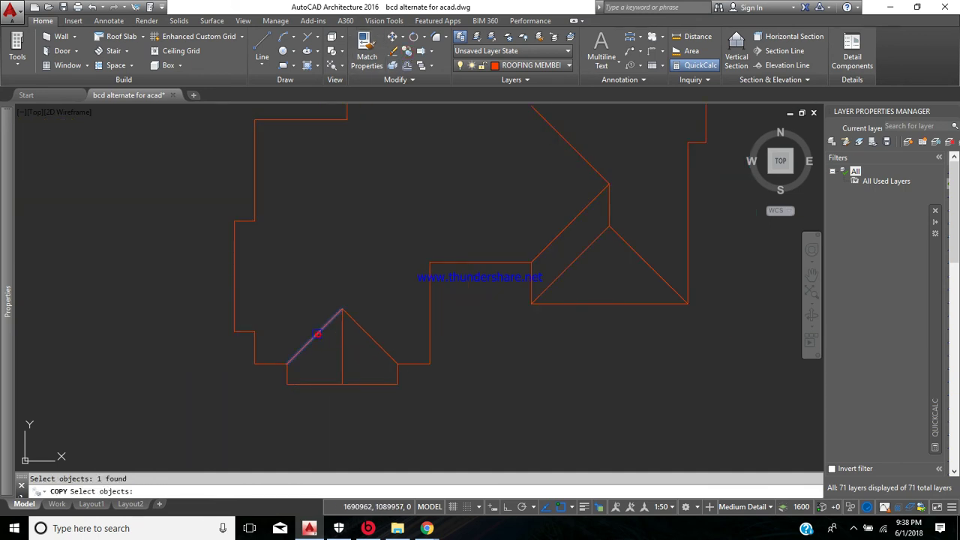
key("Return")
left_click(287, 364)
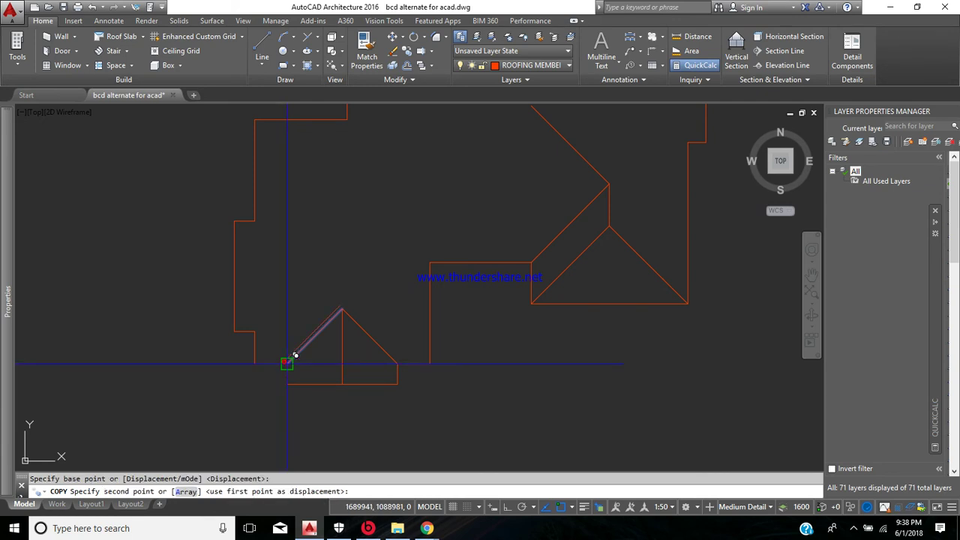
left_click(255, 364)
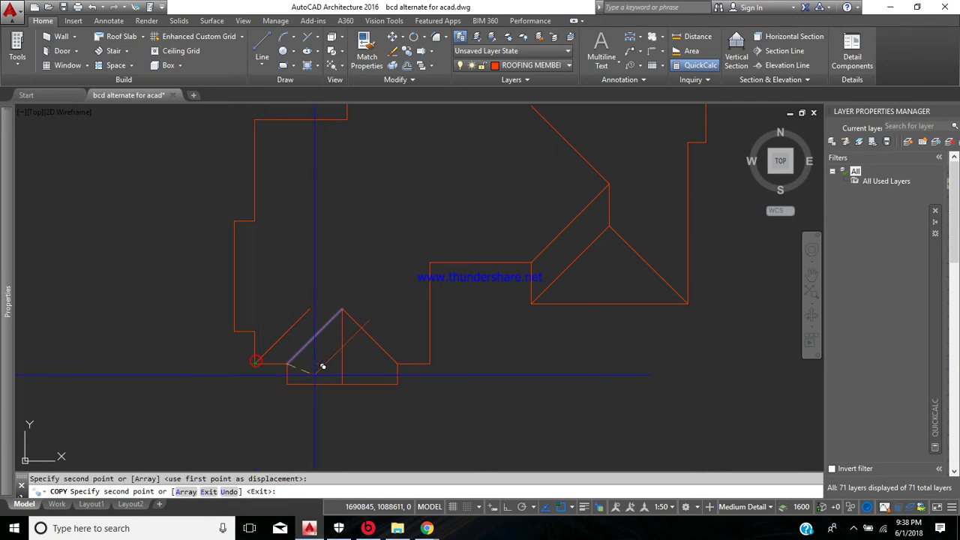
key("Return")
key("Return")
left_click(361, 332)
key("Return")
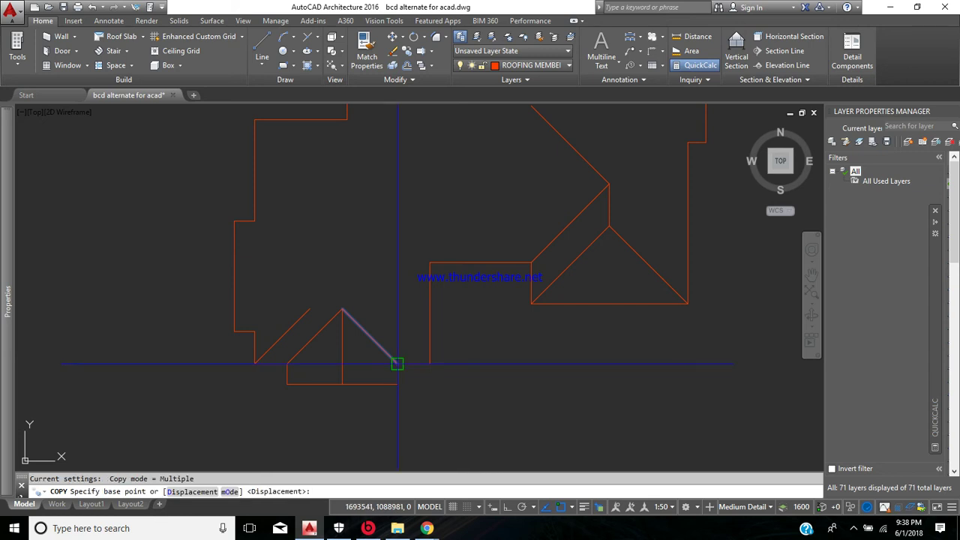
left_click(398, 364)
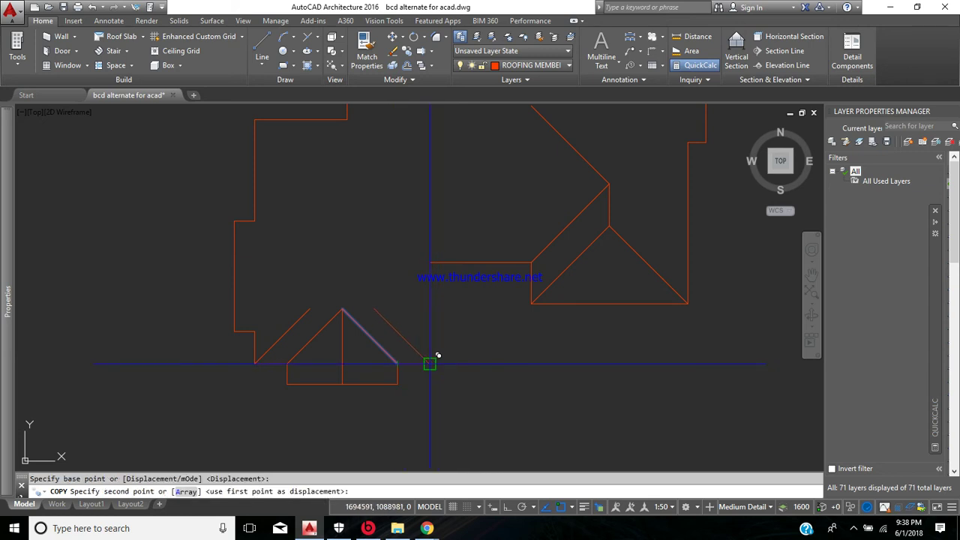
left_click(430, 364)
scroll(440, 342, "down", 2)
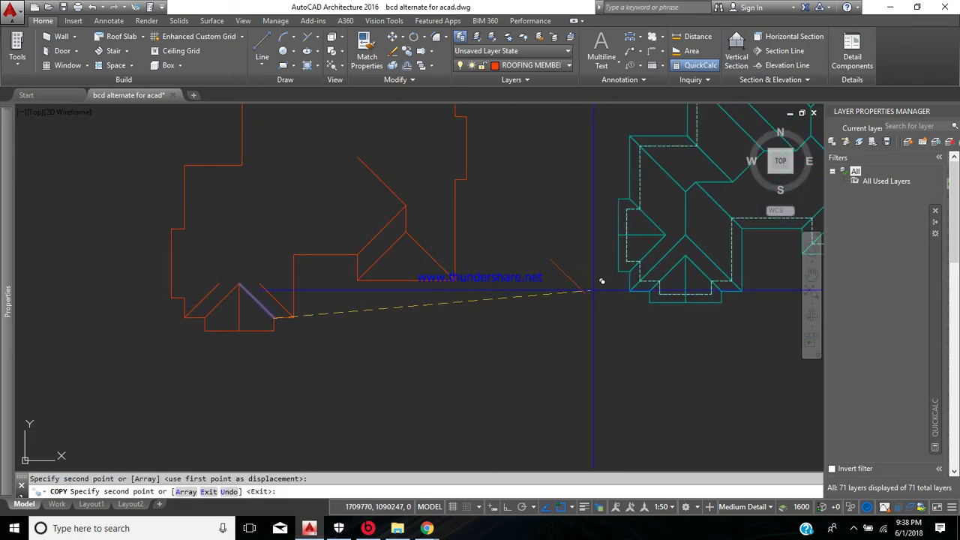
key("Return")
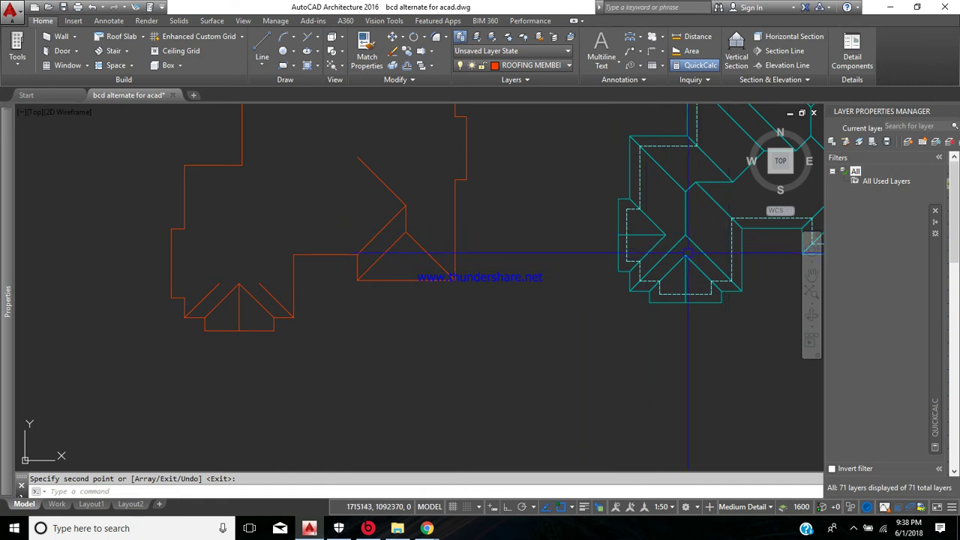
Step: Fillet the left and right outer hip lines together into a sharp peak
left_click(421, 51)
left_click(215, 289)
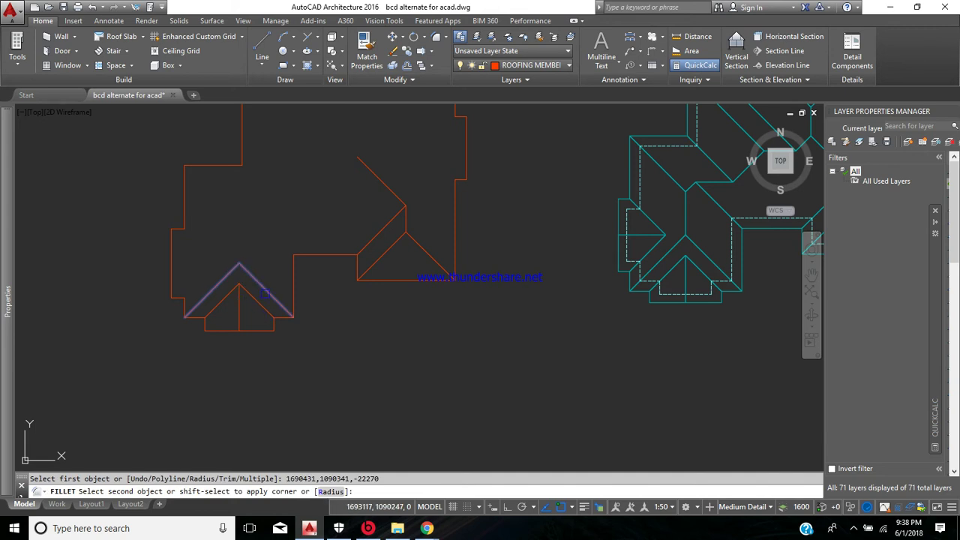
left_click(265, 294)
key("Return")
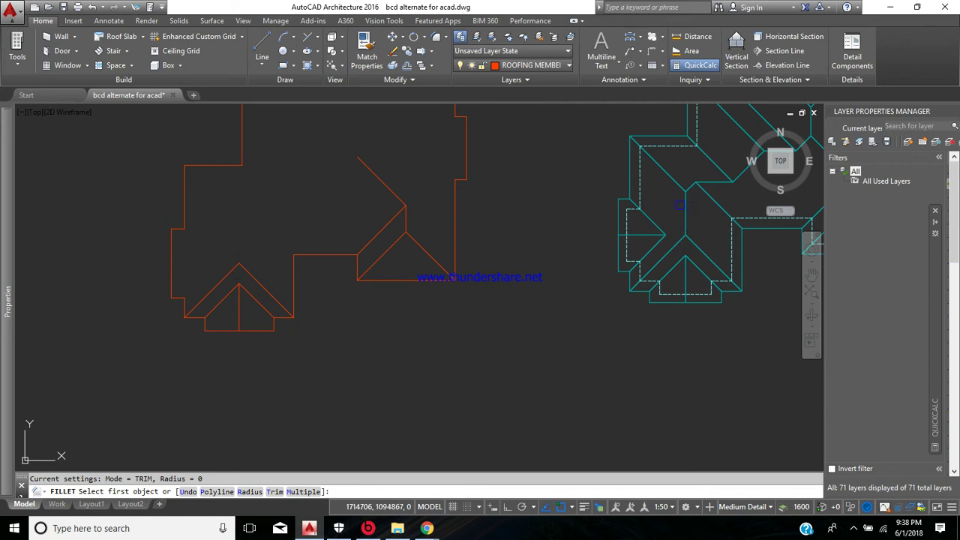
left_click(262, 47)
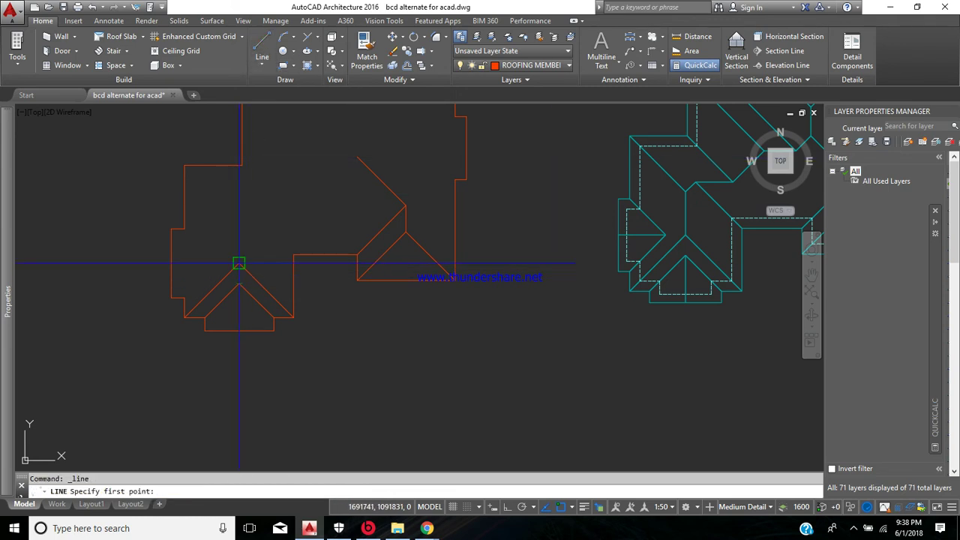
Step: Draw a vertical ridge line upward from the outer peak
left_click(239, 263)
left_click(239, 204)
key("Return")
middle_click_drag(357, 247, 344, 279)
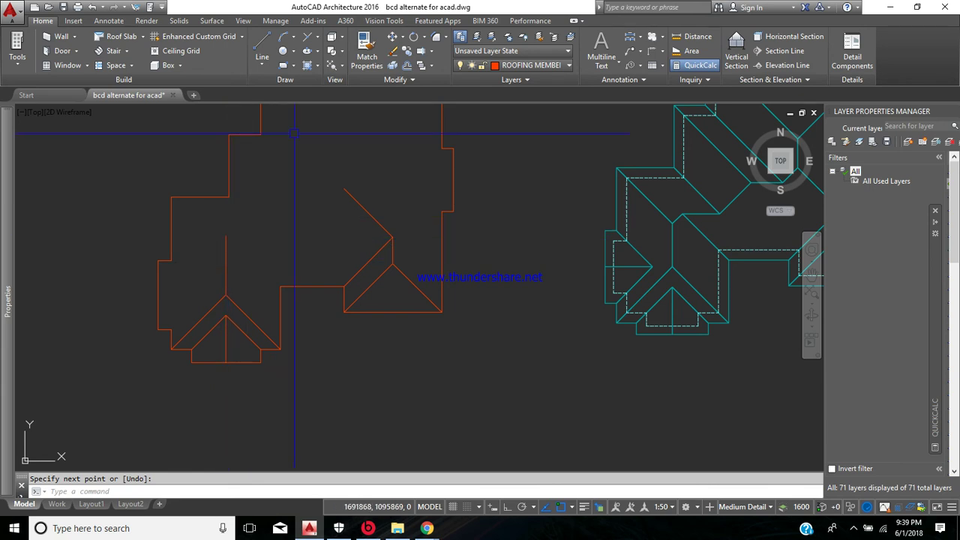
Step: Copy the outer left hip line to the upper-left outline corner
left_click(405, 53)
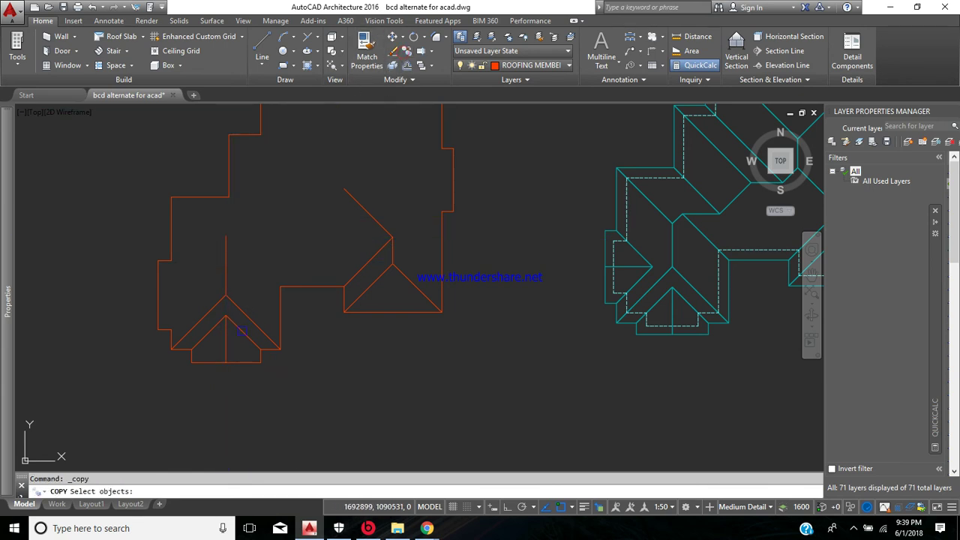
left_click(247, 310)
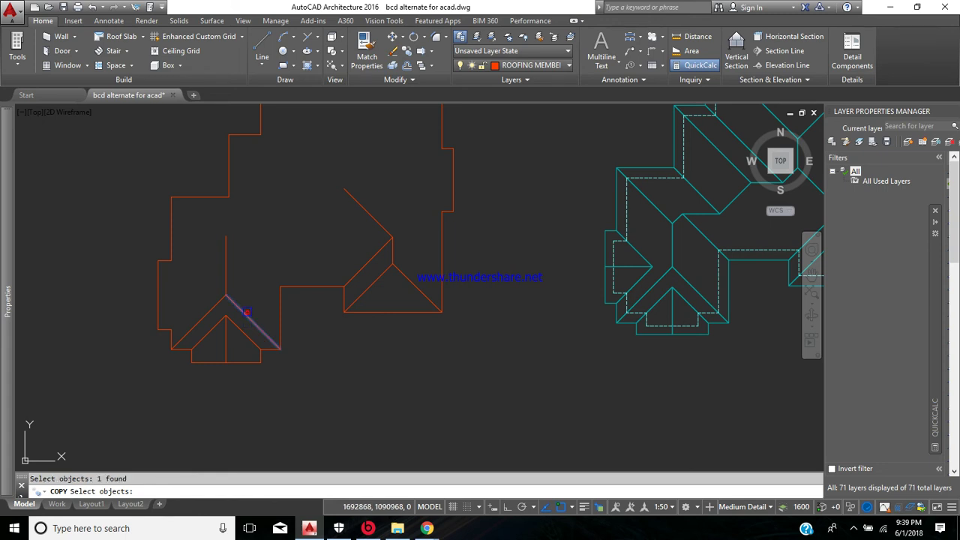
key("Return")
left_click(226, 295)
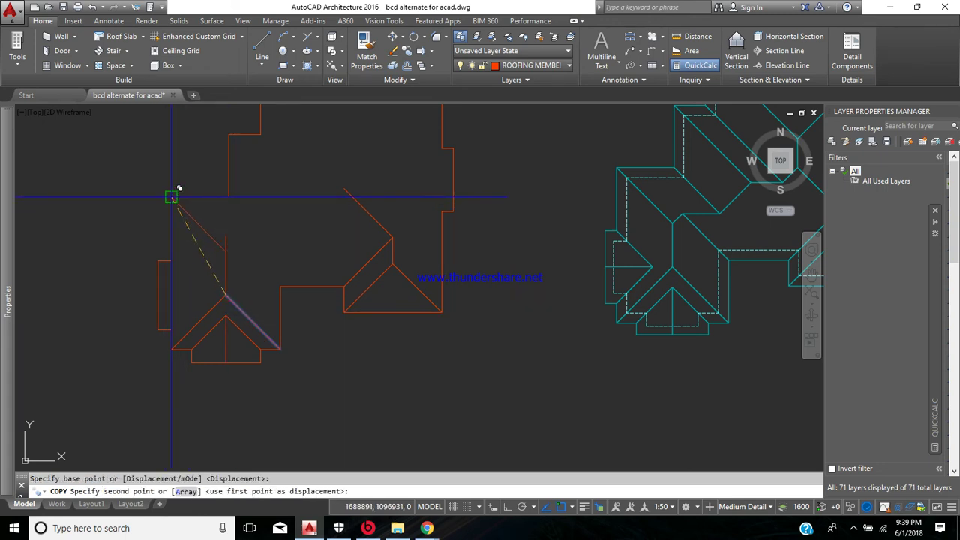
left_click(171, 197)
key("Return")
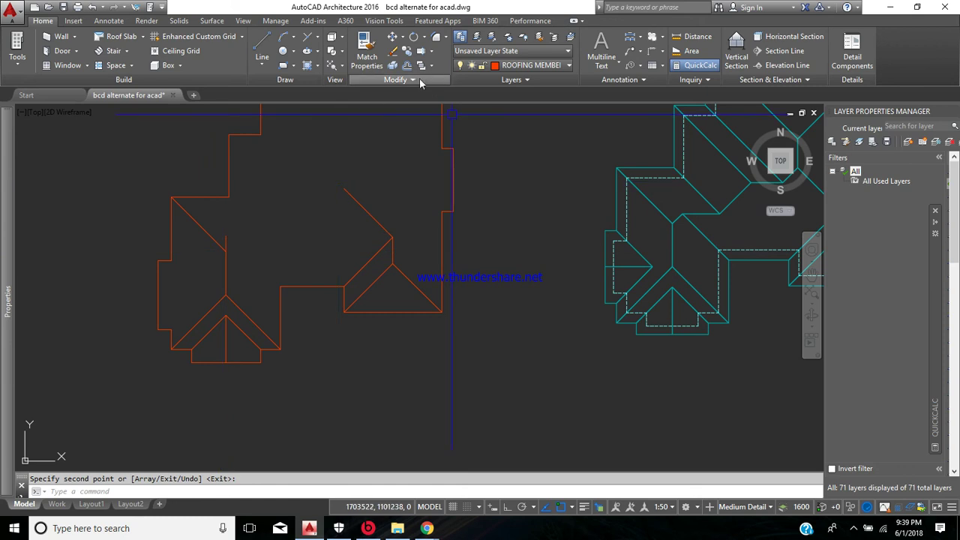
Step: Fillet the vertical ridge line and the diagonal into a sharp corner
left_click(435, 37)
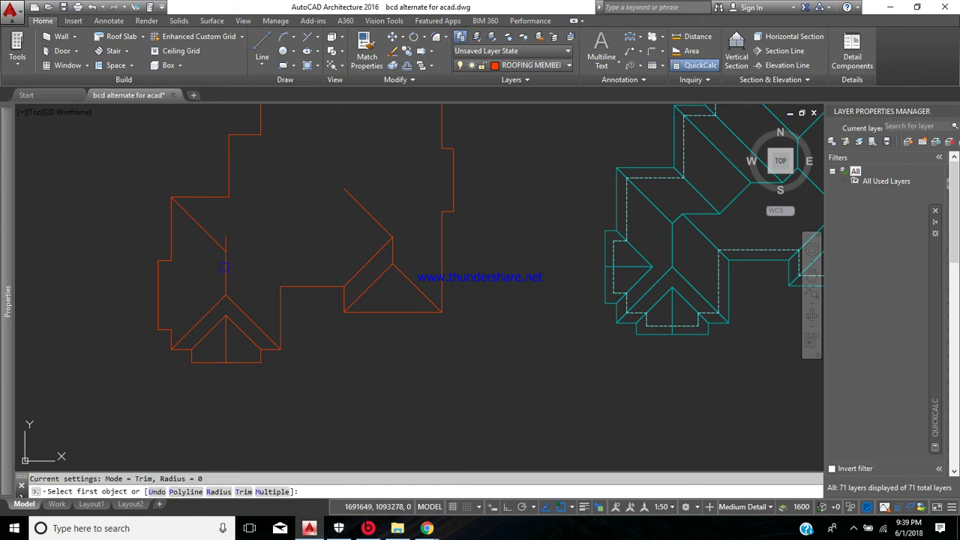
left_click(223, 267)
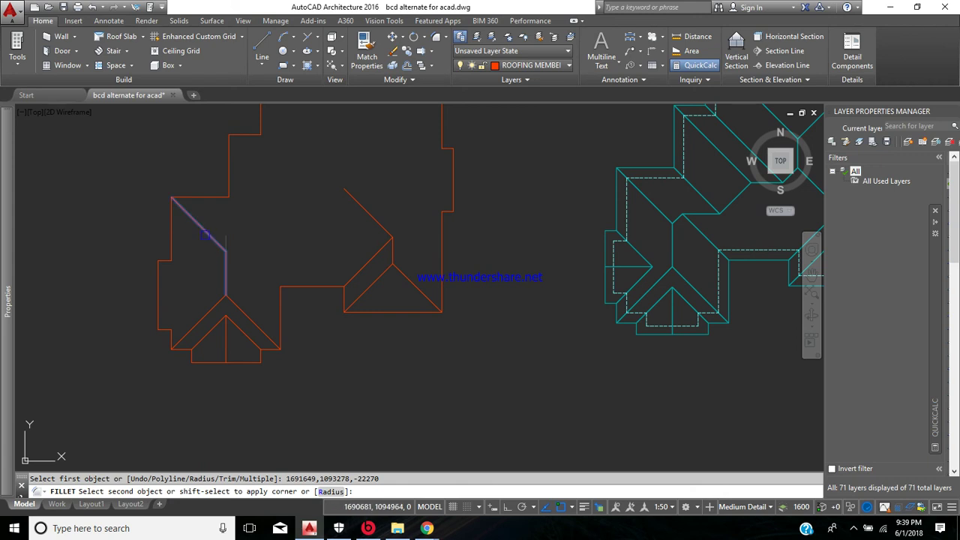
left_click(205, 236)
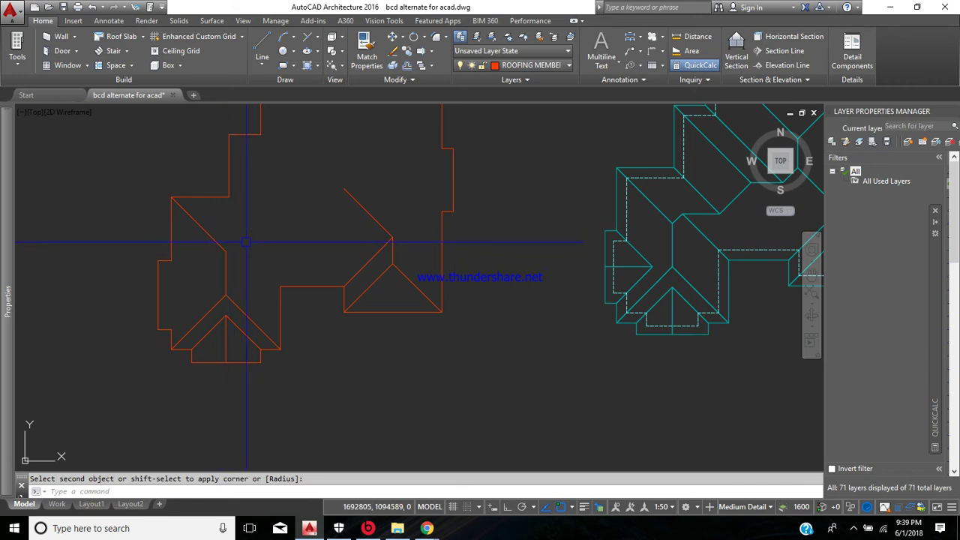
Step: Copy a diagonal roof line from its lower end up to the upper corner
left_click(406, 52)
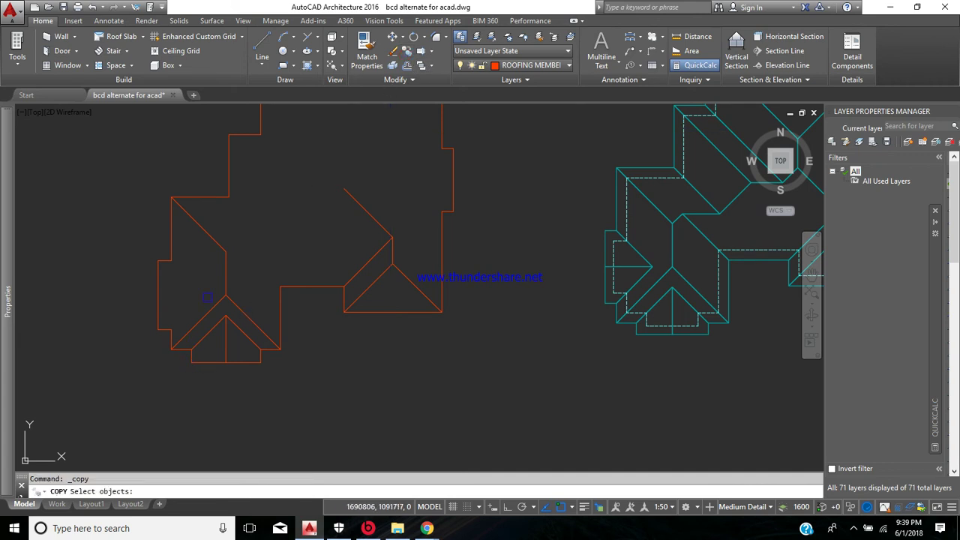
left_click(192, 331)
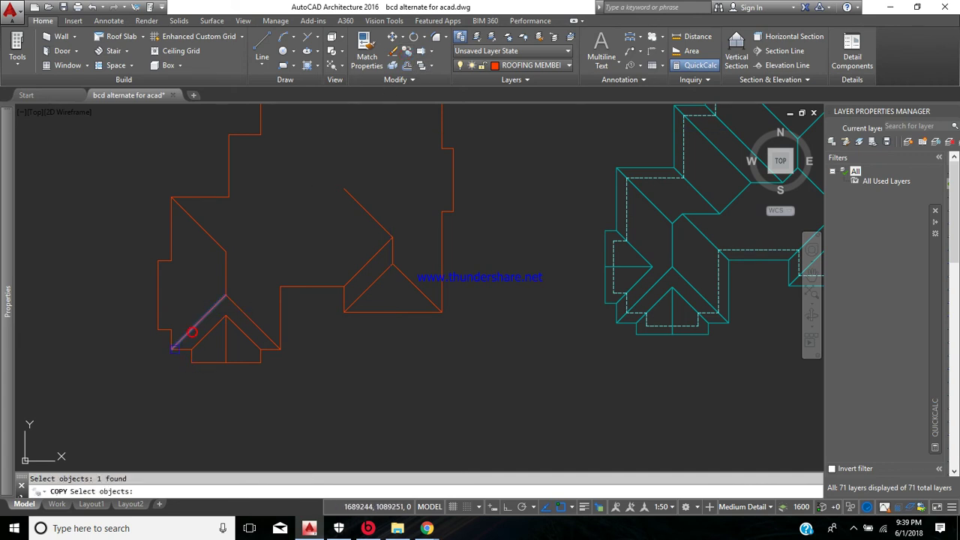
key("Return")
left_click(171, 350)
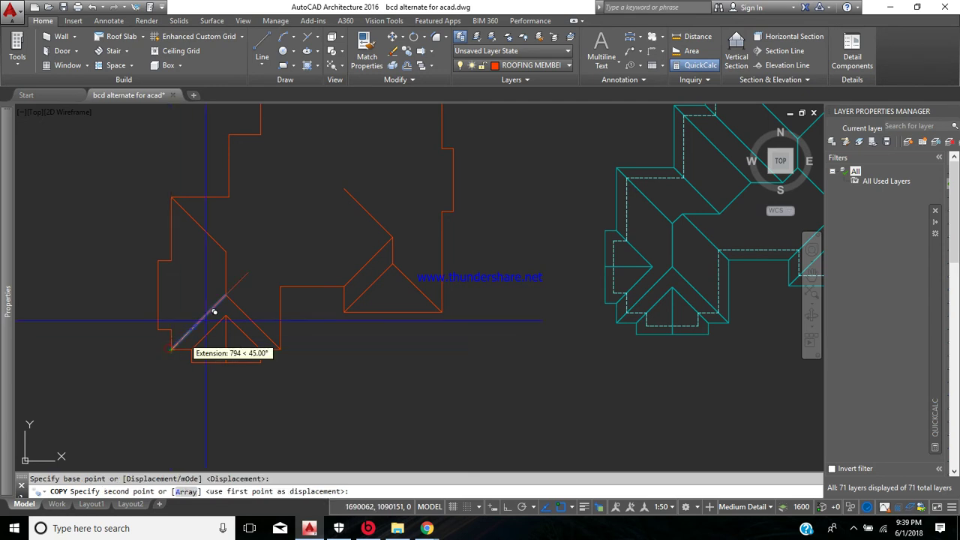
left_click(226, 252)
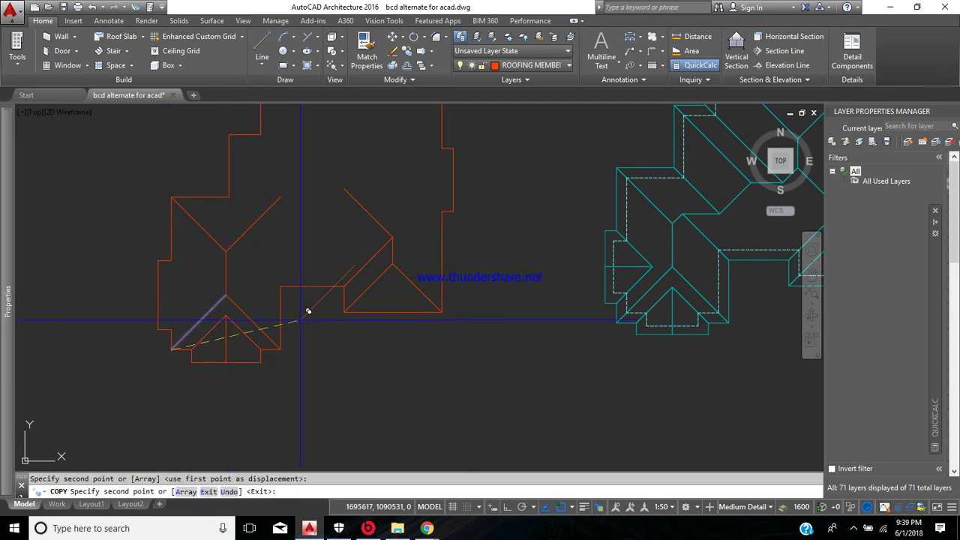
key("Return")
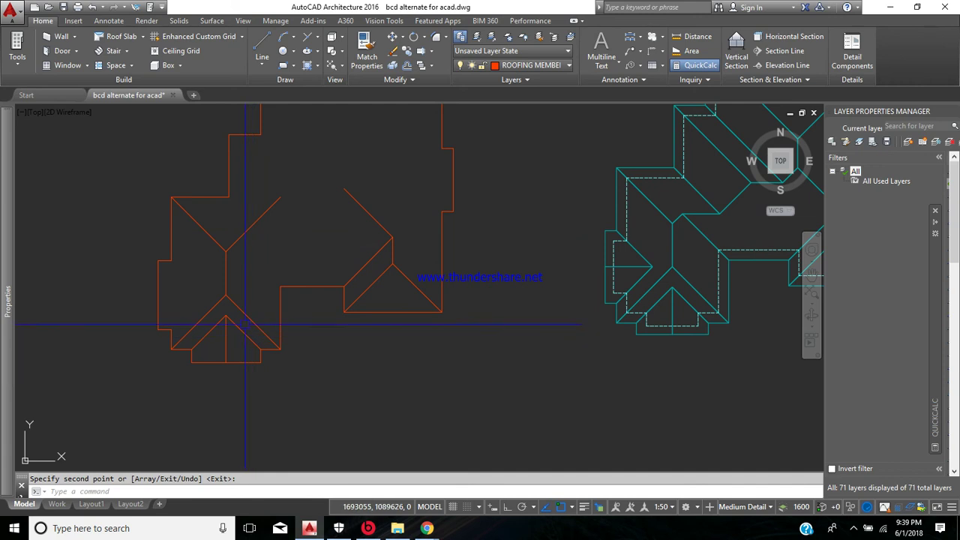
Step: Copy another lower diagonal up into the left wing, crossing an existing diagonal
left_click(407, 51)
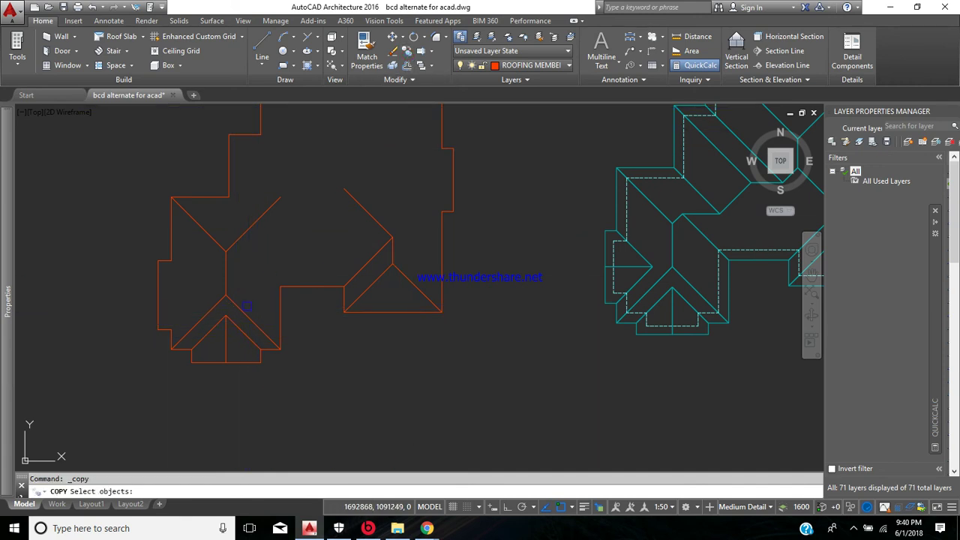
left_click(245, 310)
key("Return")
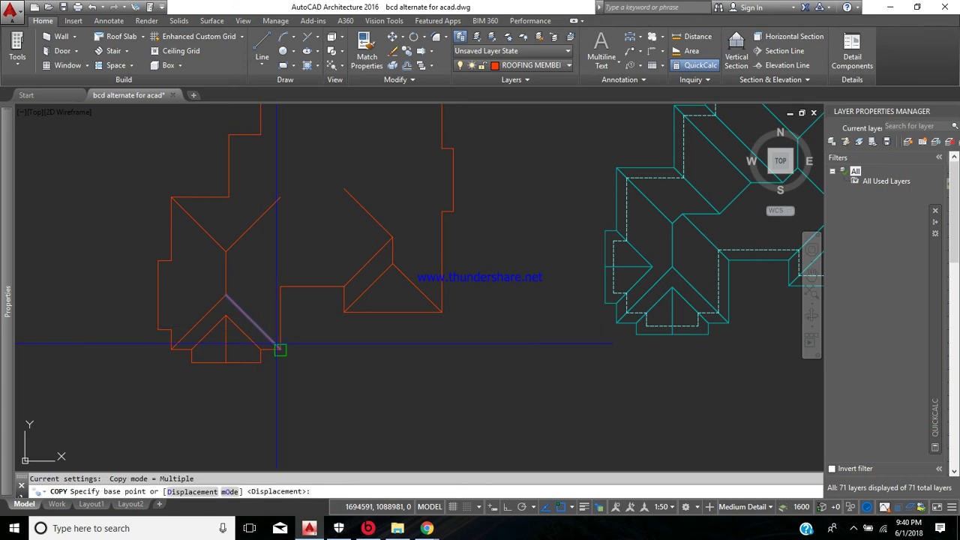
left_click(280, 350)
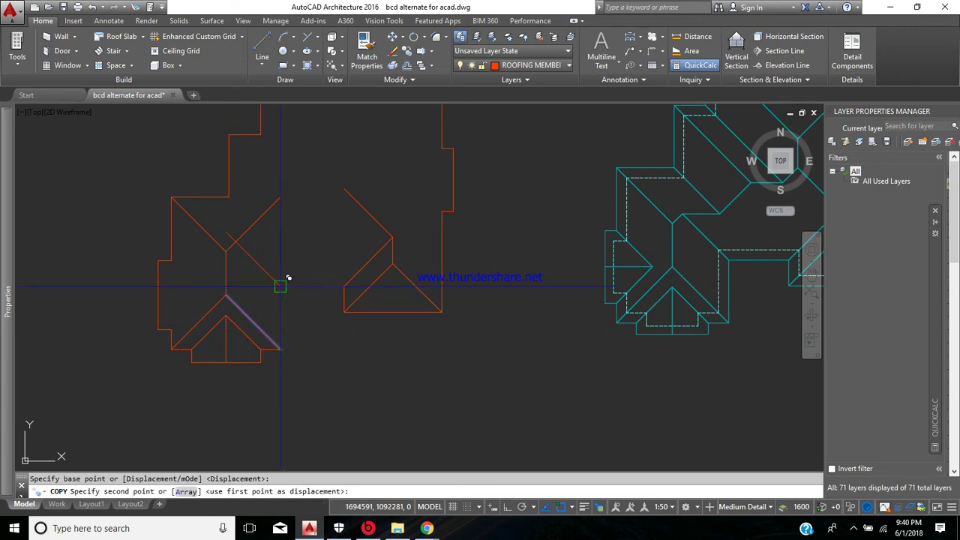
left_click(279, 285)
key("Return")
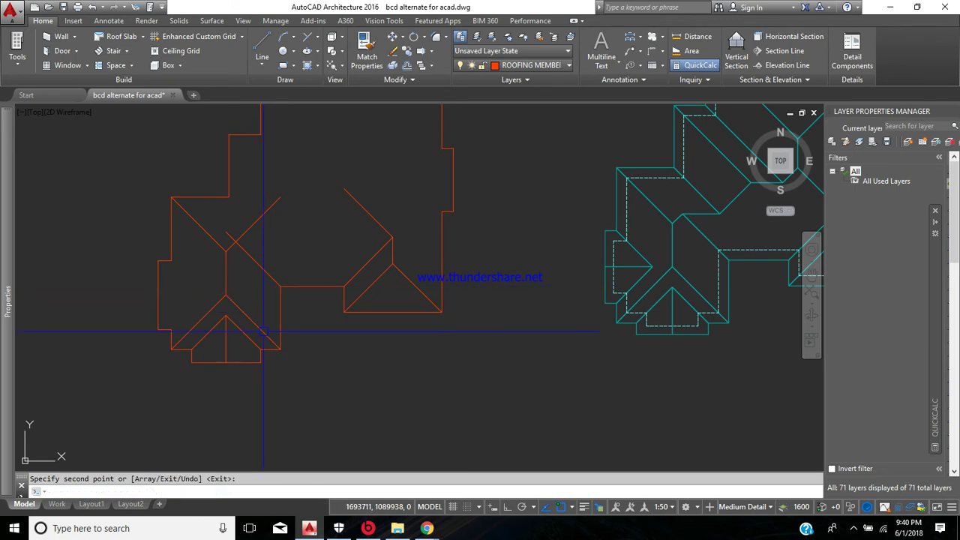
left_click(437, 39)
scroll(212, 258, "up", 2)
Step: Fillet the two crossing hip lines into a clean corner
left_click(241, 237)
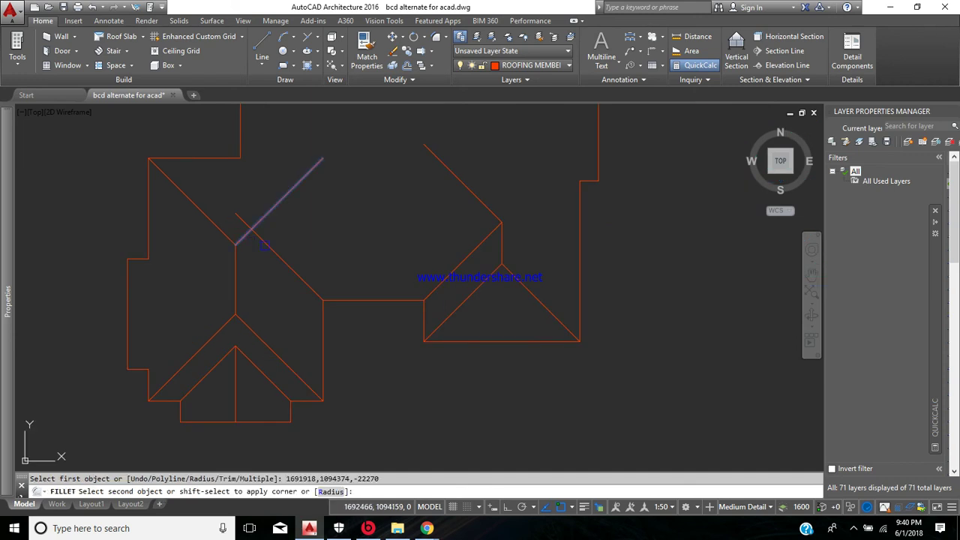
left_click(268, 248)
scroll(290, 263, "down", 3)
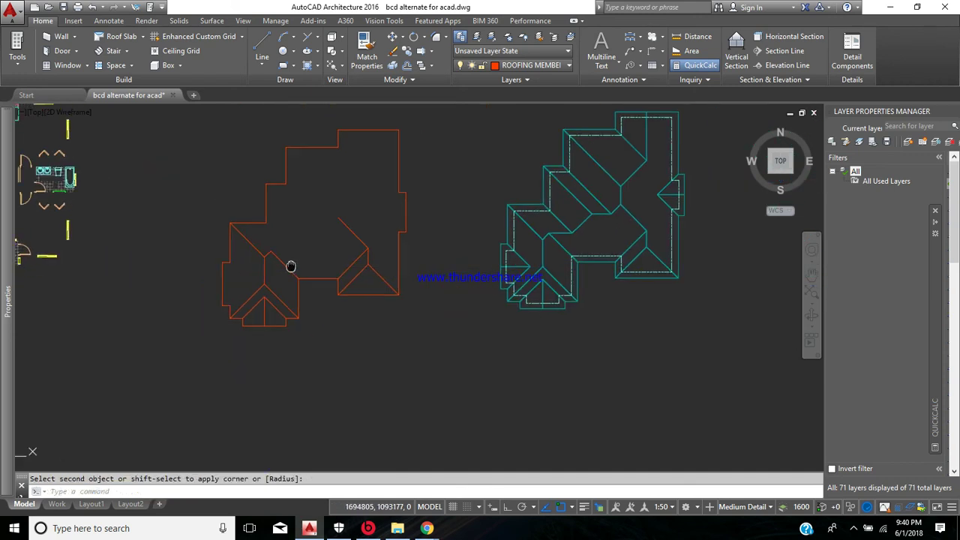
type("f")
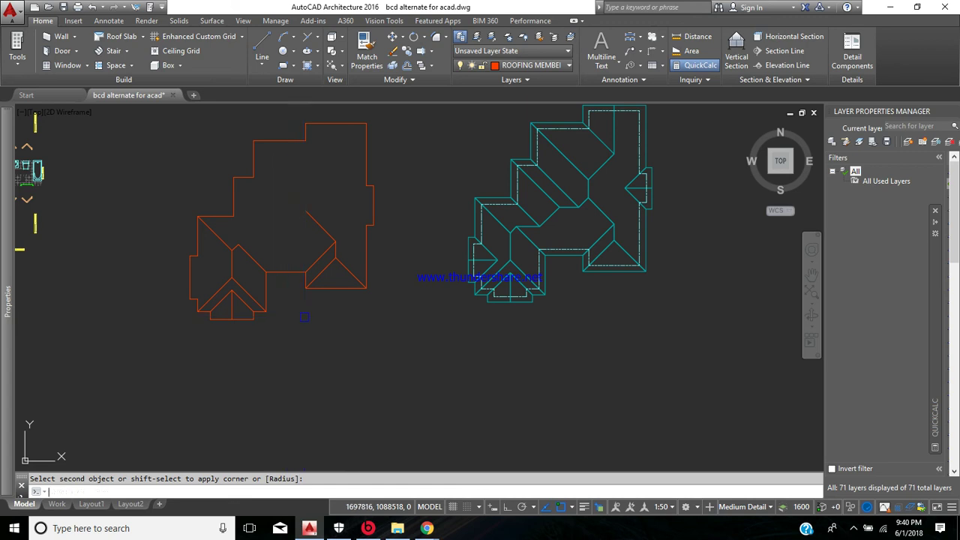
key("Return")
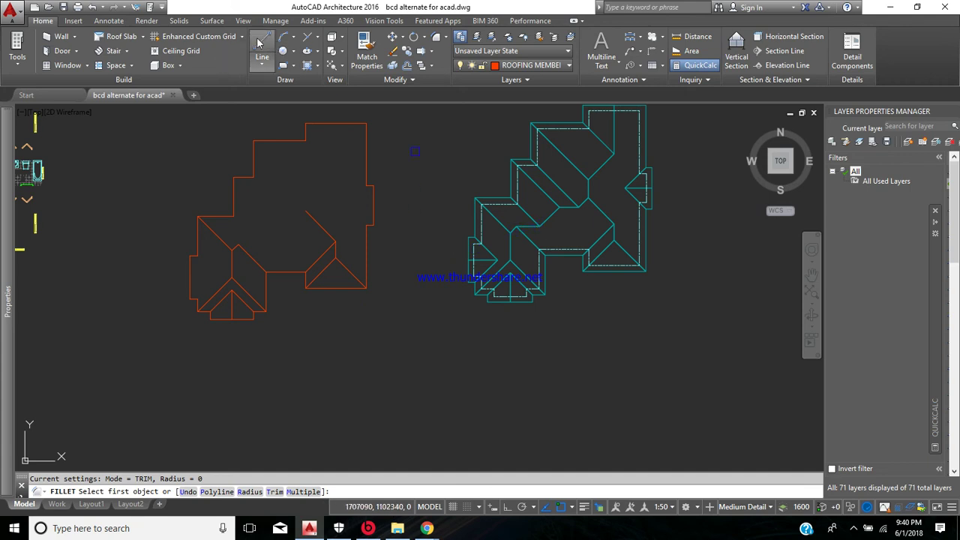
Step: Draw a horizontal ridge line rightward from the hip meeting point, then a segment to the roof corner
scroll(237, 248, "up", 5)
left_click(237, 244)
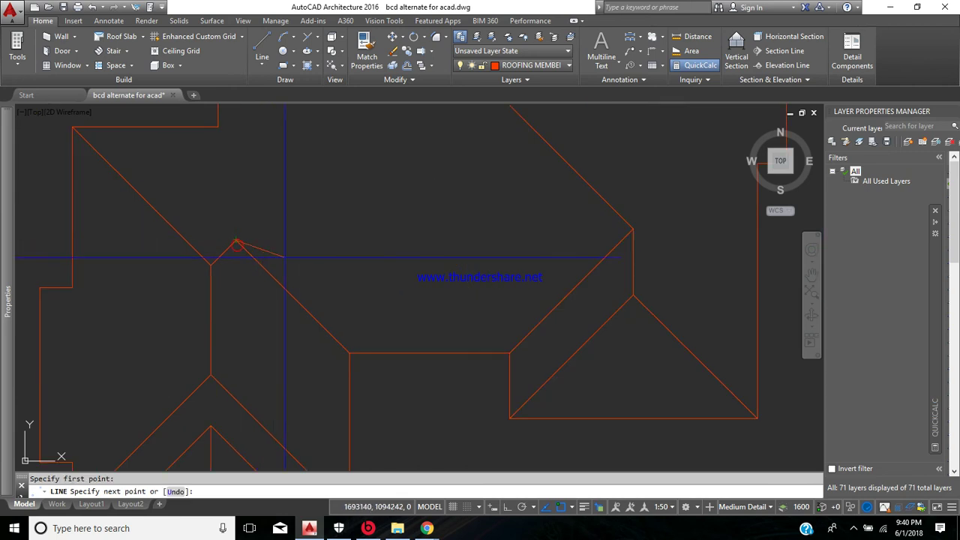
left_click(405, 239)
key("Return")
scroll(405, 241, "down", 4)
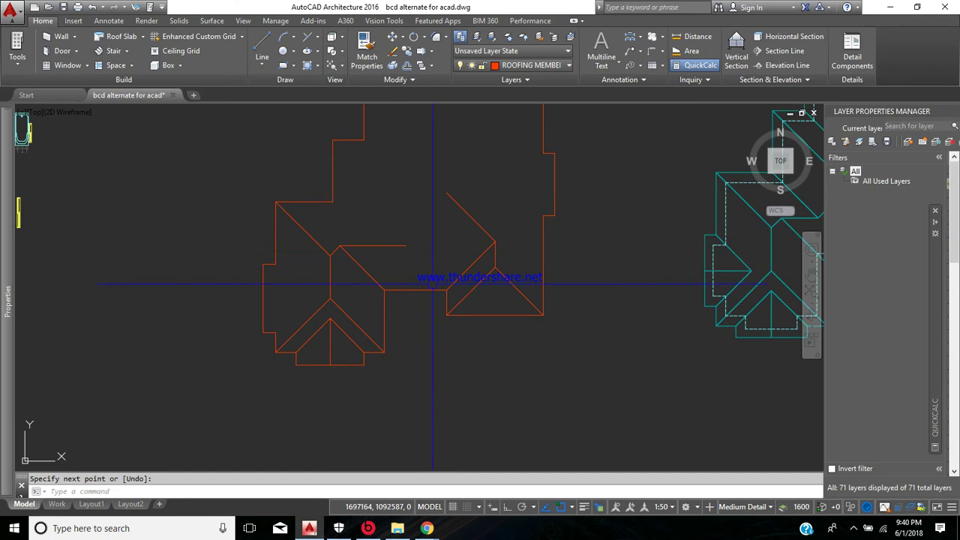
middle_click_drag(501, 304, 369, 283)
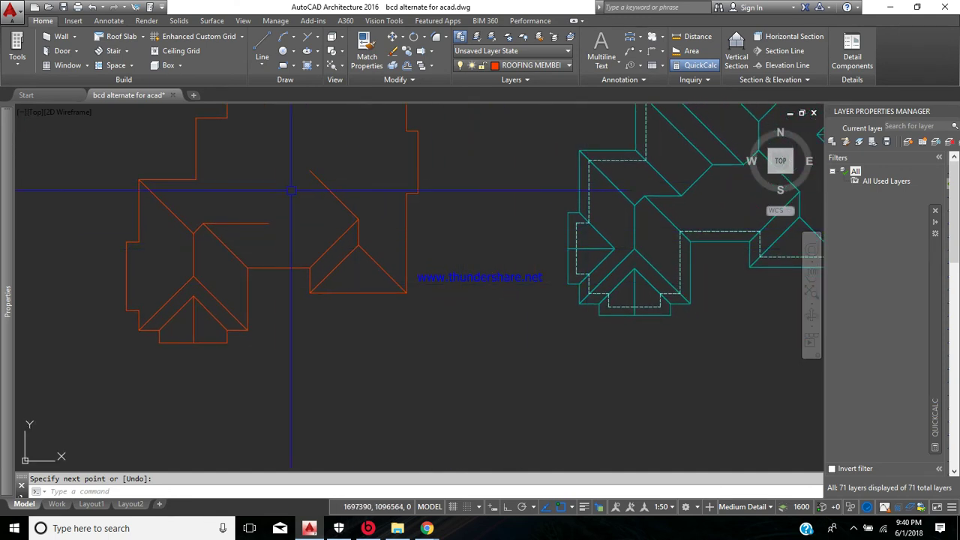
left_click(195, 179)
left_click(406, 50)
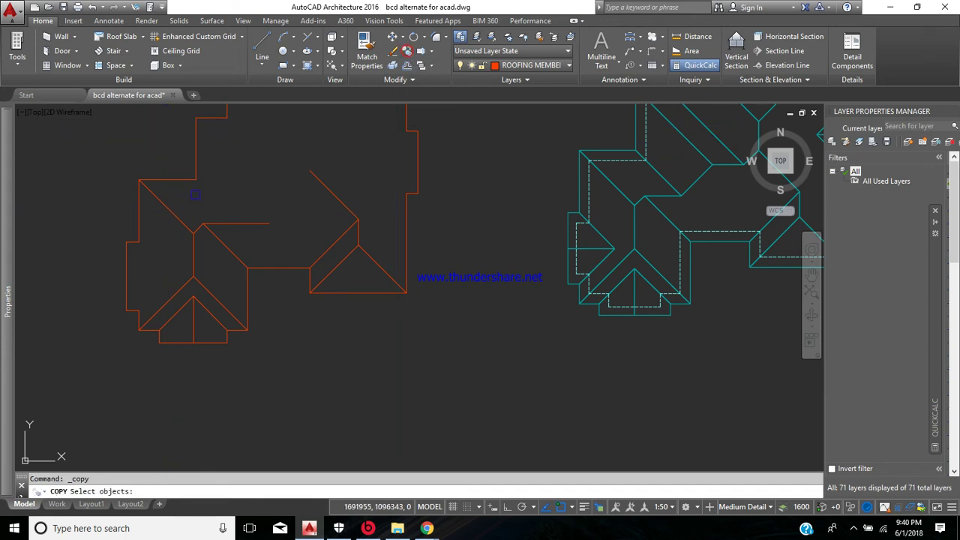
Step: Copy a diagonal roof line to the snapped endpoint in the left wing
left_click(169, 207)
key("Return")
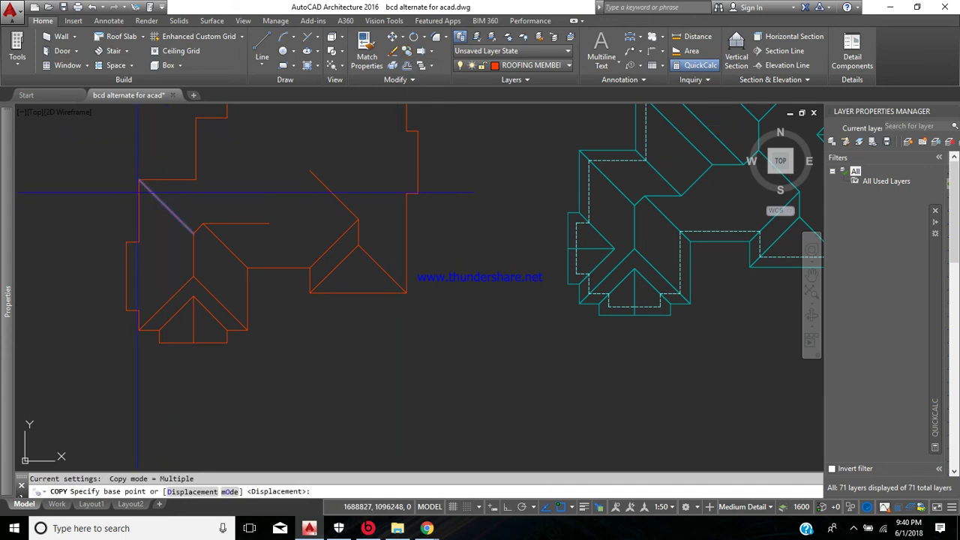
left_click(139, 180)
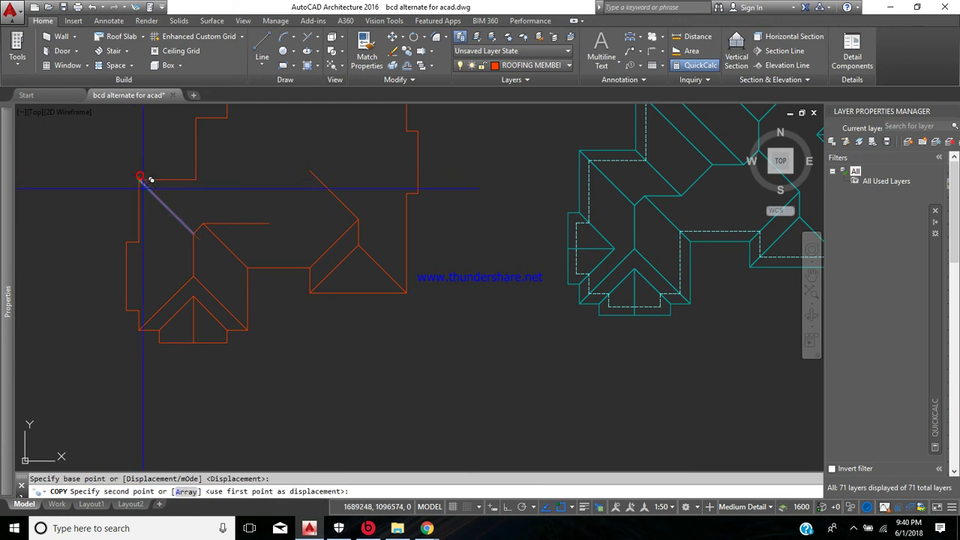
left_click(196, 180)
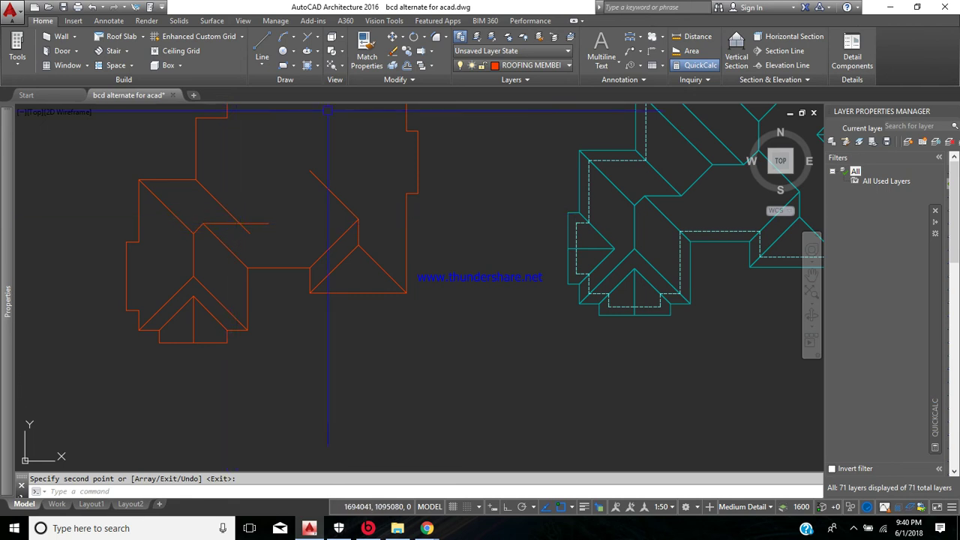
Step: Fillet the horizontal ridge line and the new diagonal into a closed corner
left_click(436, 37)
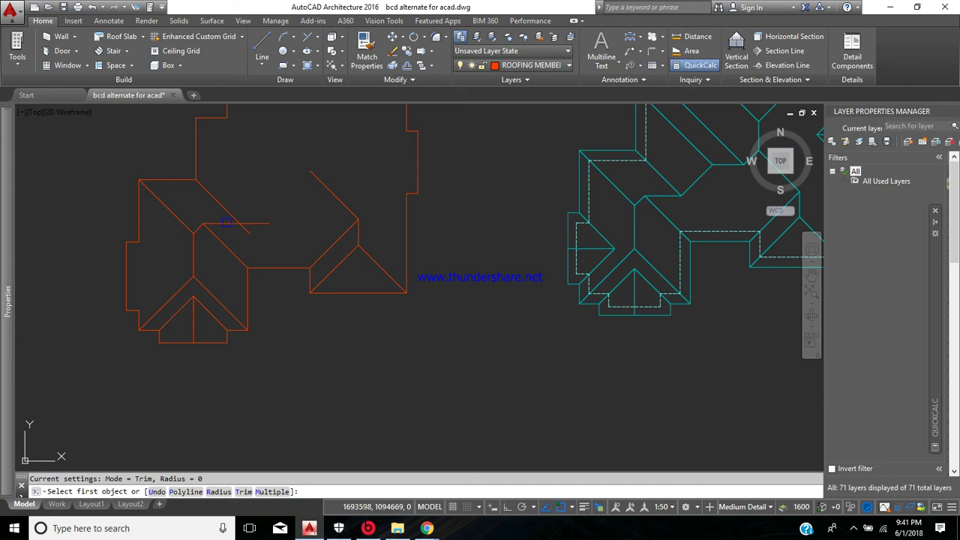
left_click(224, 222)
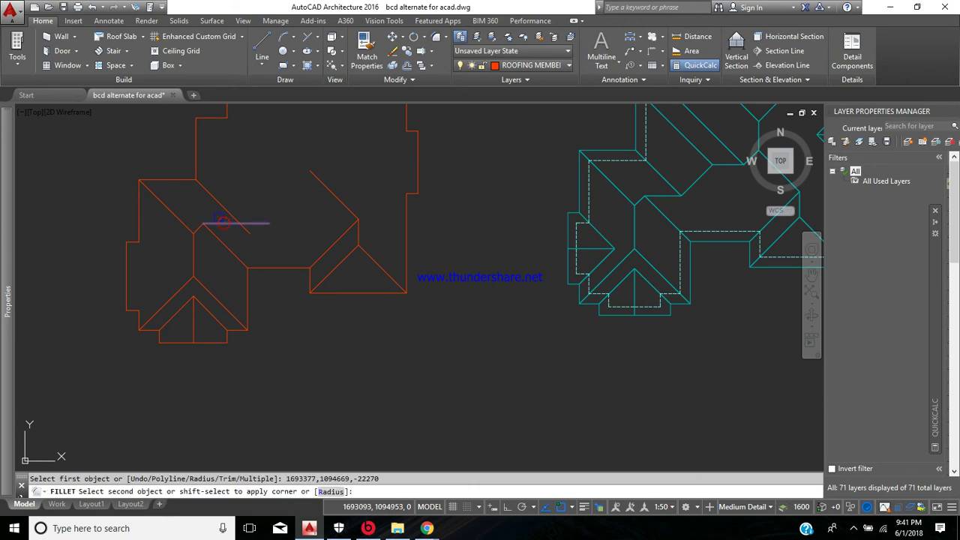
left_click(218, 201)
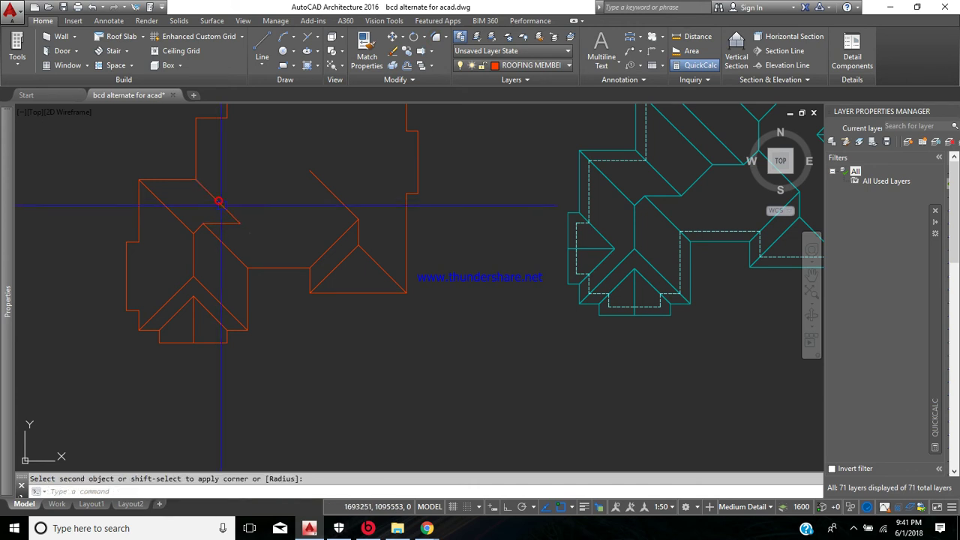
key("Return")
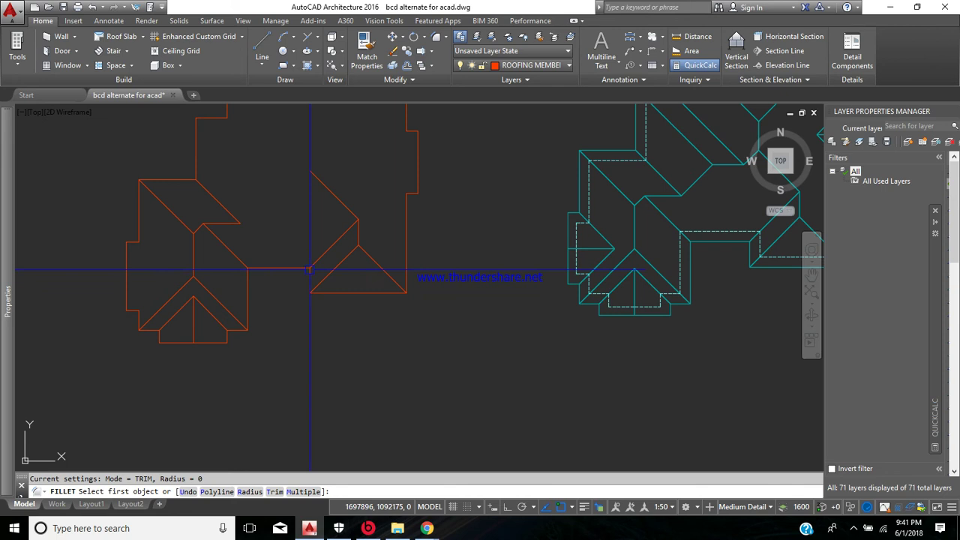
key("Escape")
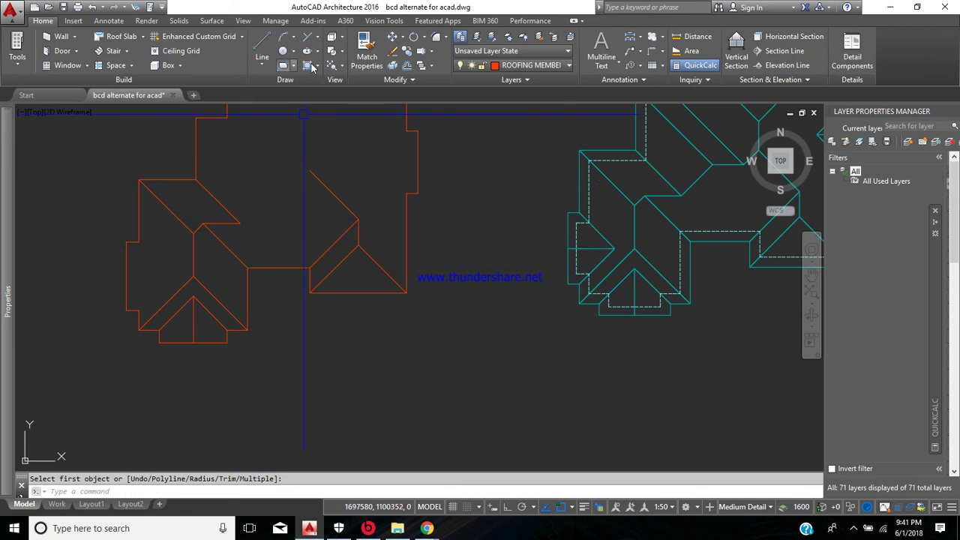
left_click(393, 51)
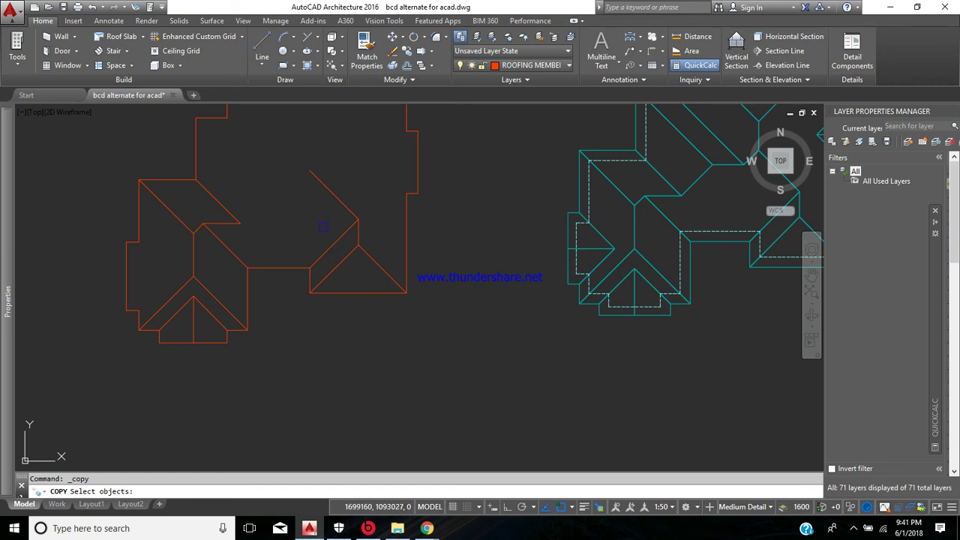
Step: Copy the diagonal valley line to the inner corner of the left wing
left_click(323, 253)
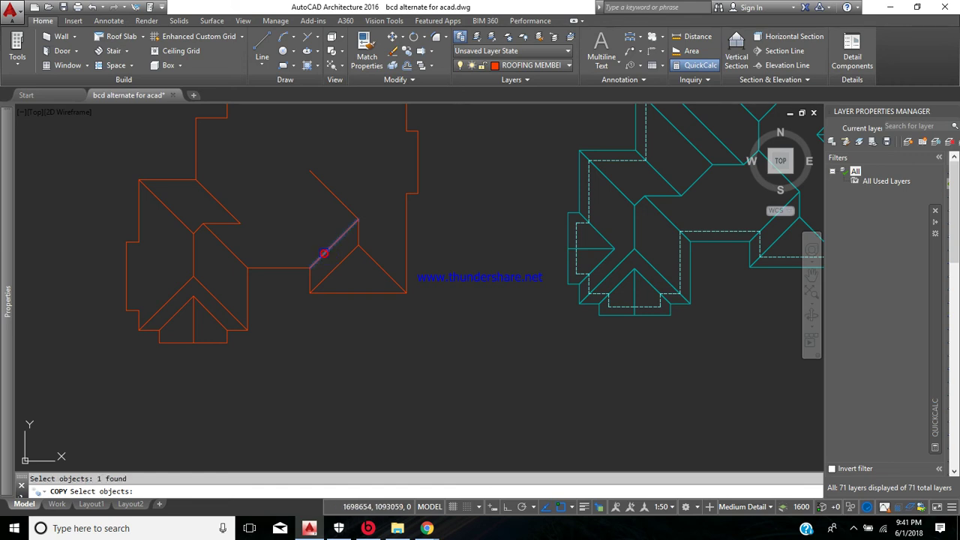
key("Return")
left_click(309, 267)
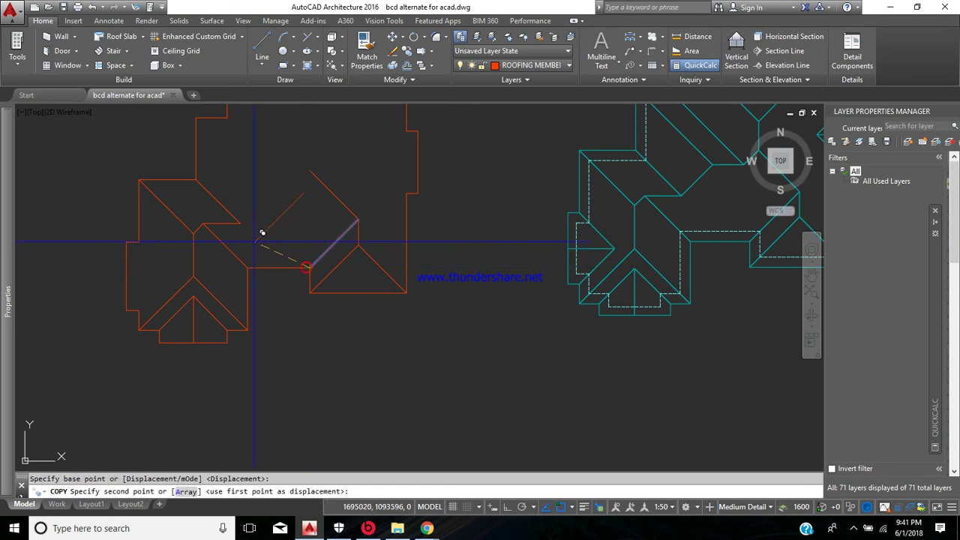
left_click(240, 222)
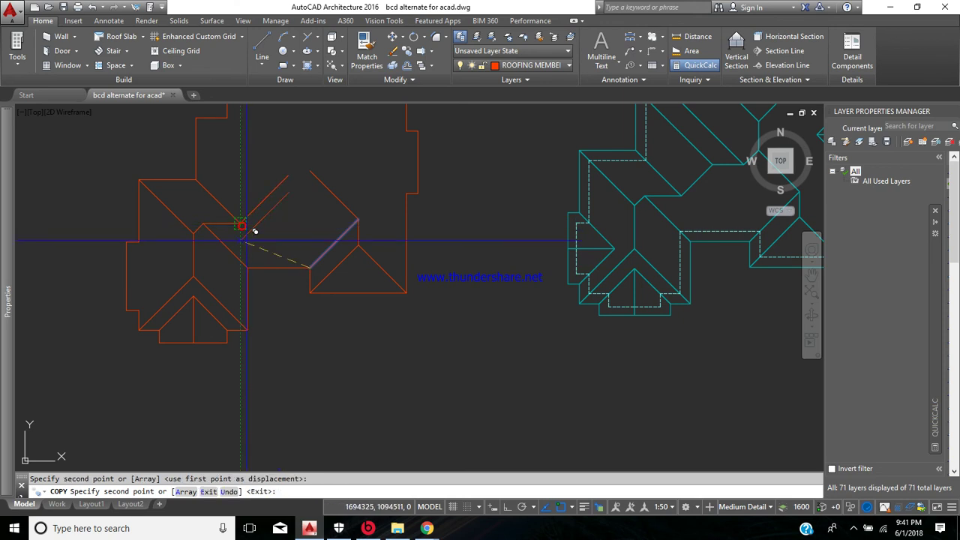
key("Return")
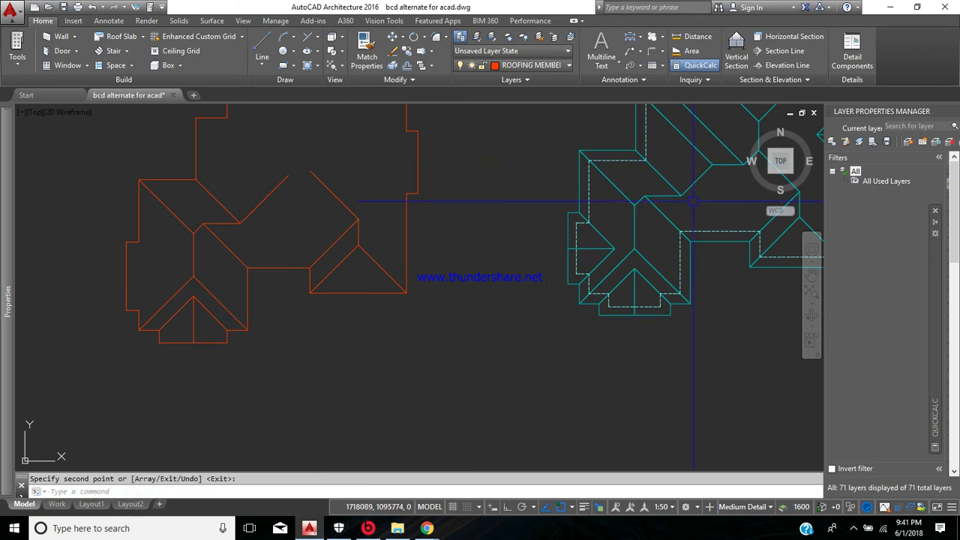
mouse_move(695, 186)
middle_mouse_down()
mouse_move(596, 259)
mouse_move(610, 279)
middle_mouse_up()
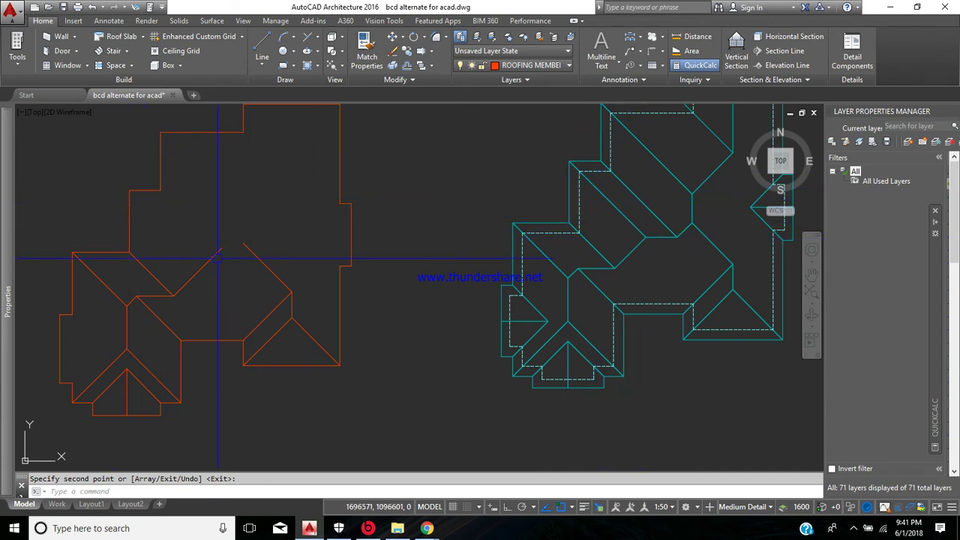
Step: Copy another diagonal roof line up to the roof corner below the upper step
left_click(404, 51)
left_click(144, 270)
key("Return")
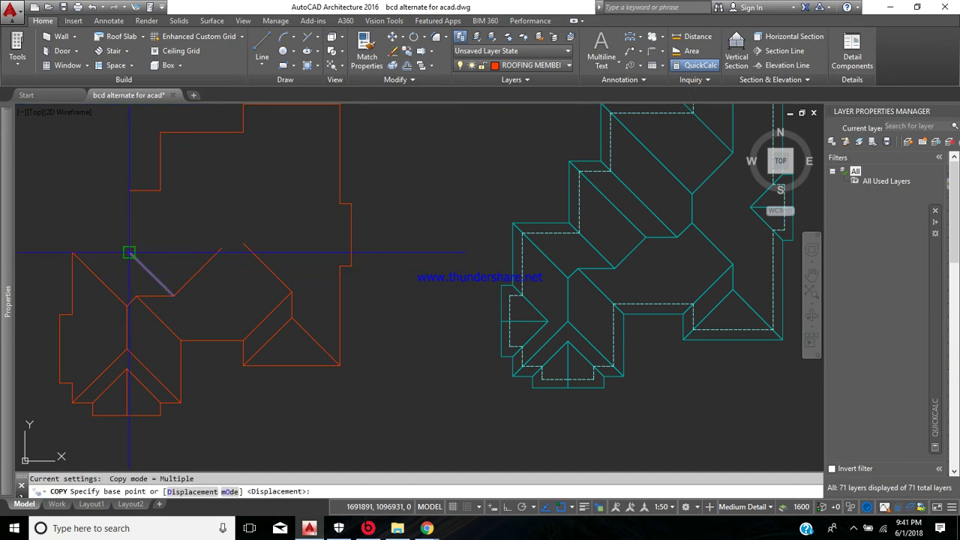
left_click(129, 252)
left_click(129, 190)
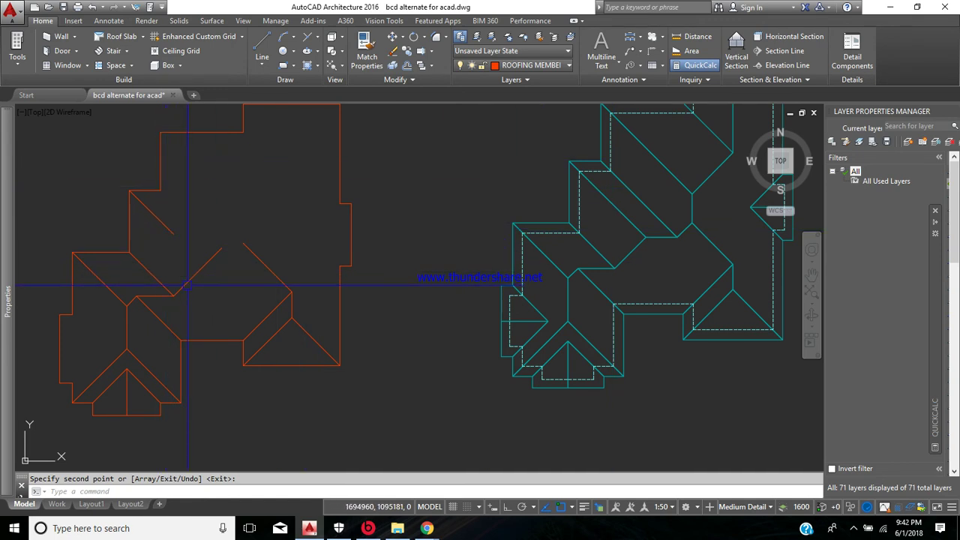
Step: Fillet the upper diagonal and the second diagonal into a sharp corner
left_click(436, 36)
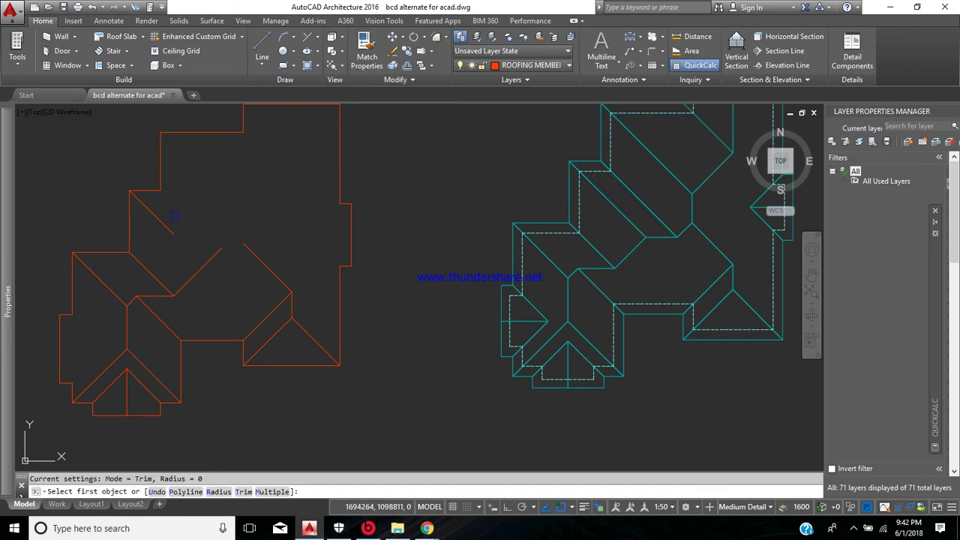
left_click(161, 218)
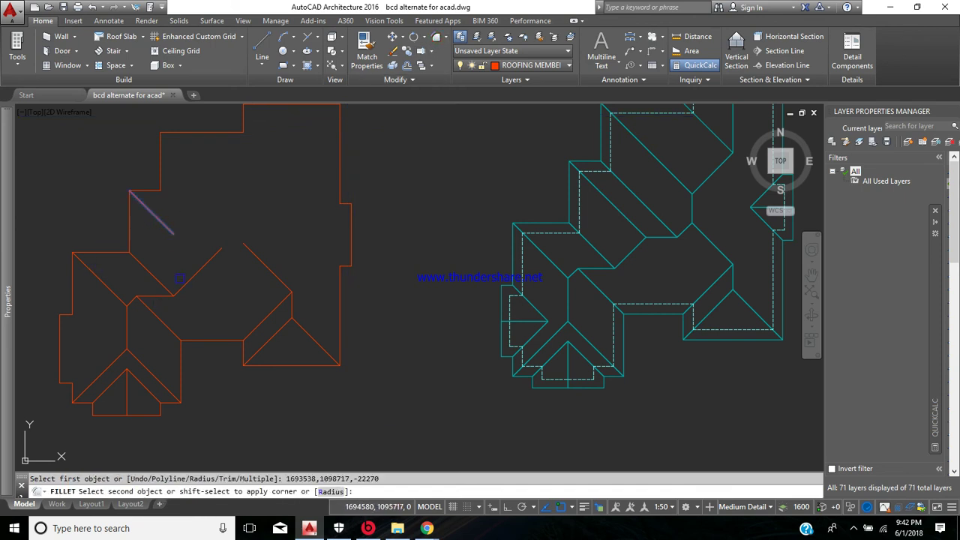
left_click(185, 284)
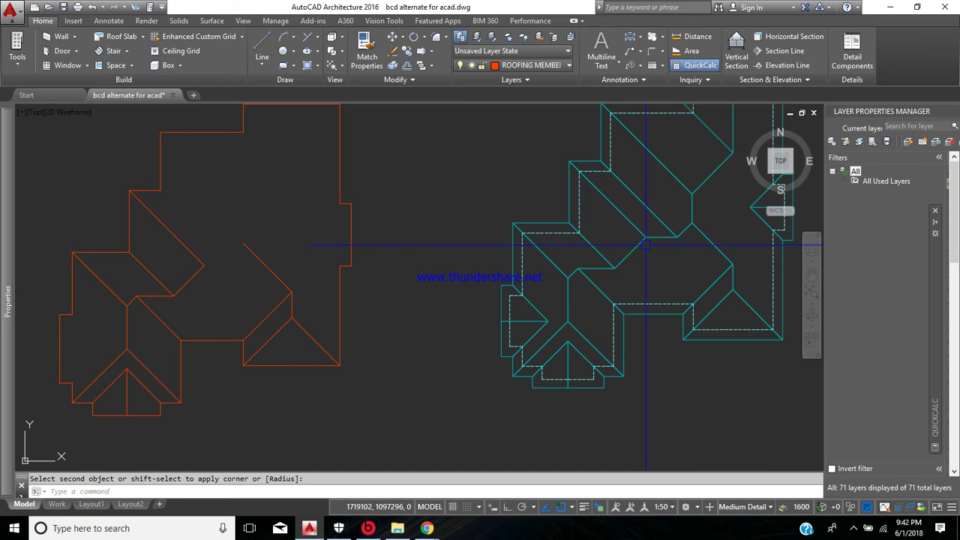
Step: Draw a short horizontal line from the diagonal's end
left_click(262, 46)
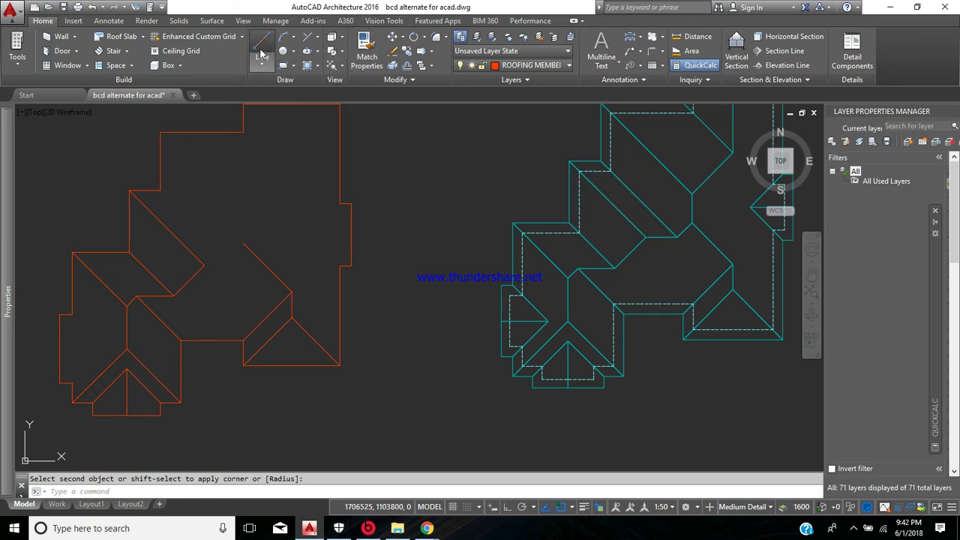
left_click(204, 266)
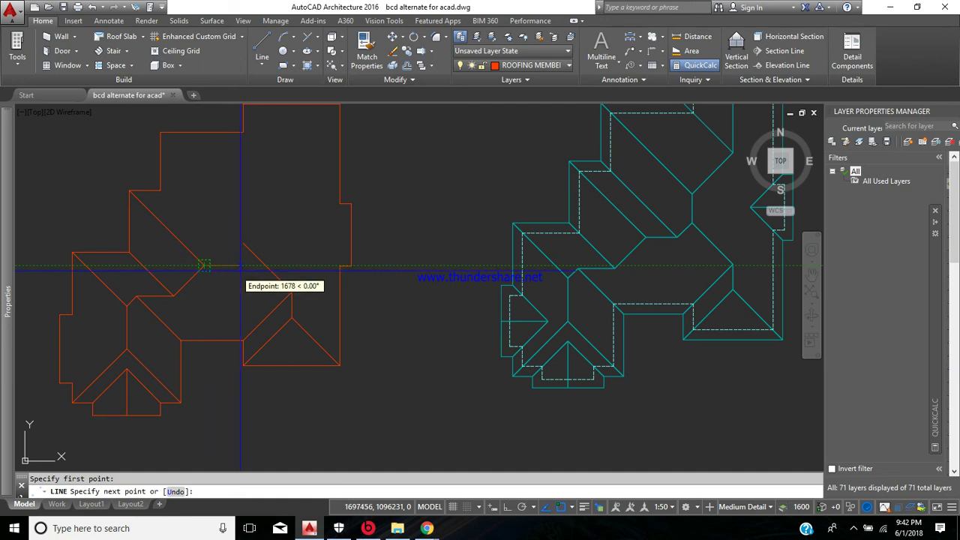
left_click(243, 267)
key("Return")
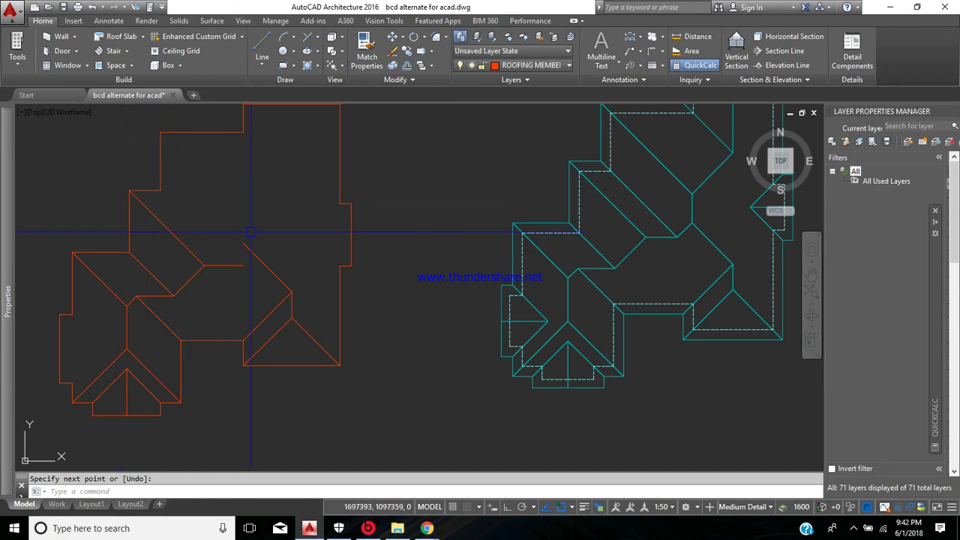
Step: Copy a diagonal roof line to the outline's upper corner
left_click(406, 52)
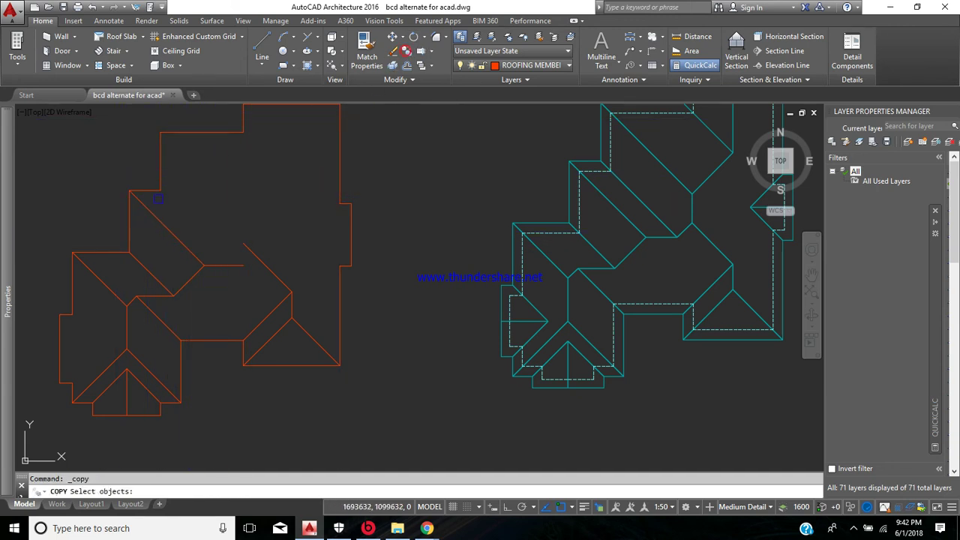
left_click(151, 213)
key("Return")
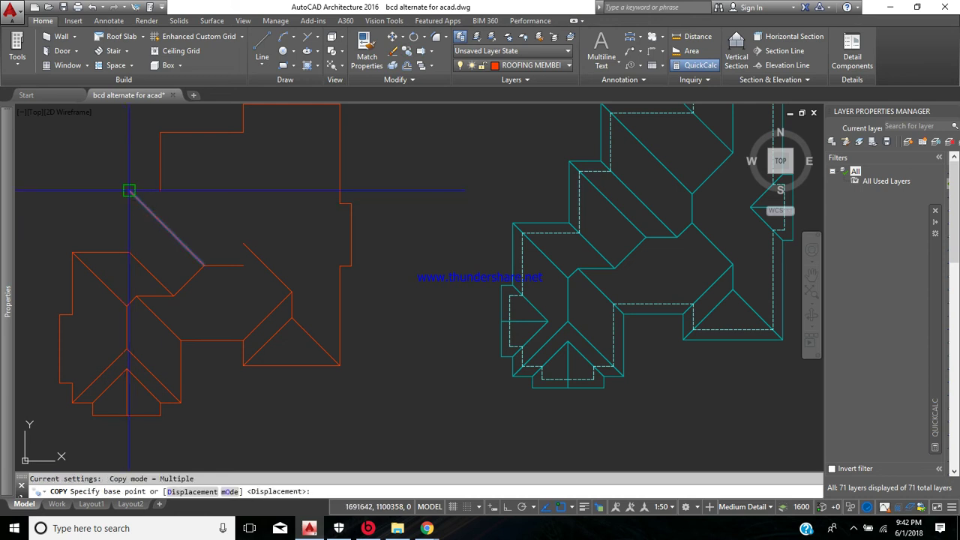
left_click(129, 190)
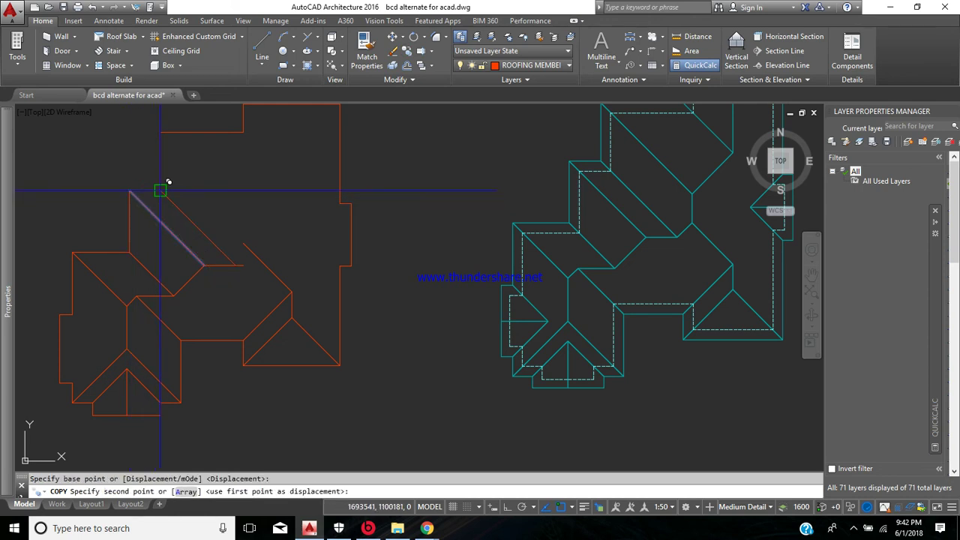
left_click(160, 190)
key("Return")
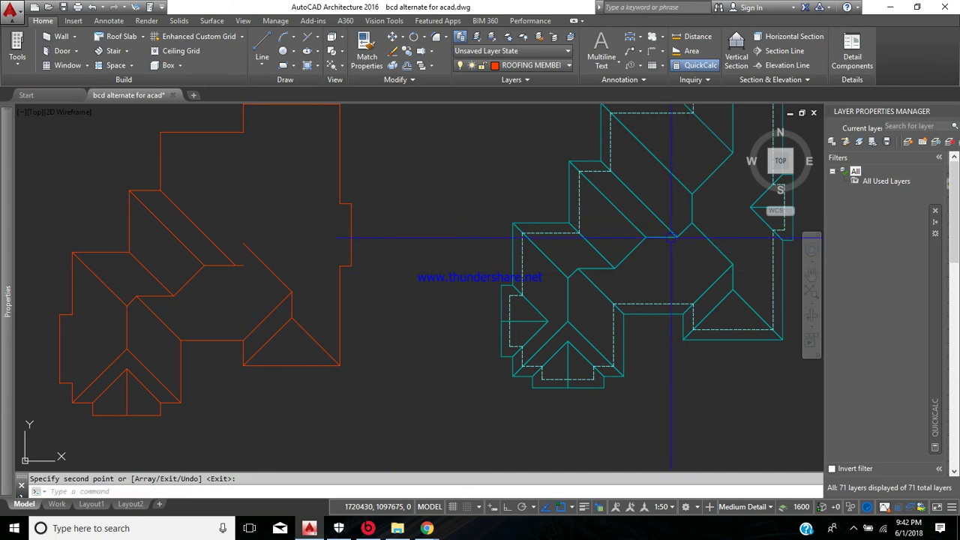
Step: Fillet the new diagonal copy with the horizontal line at a corner
left_click(435, 37)
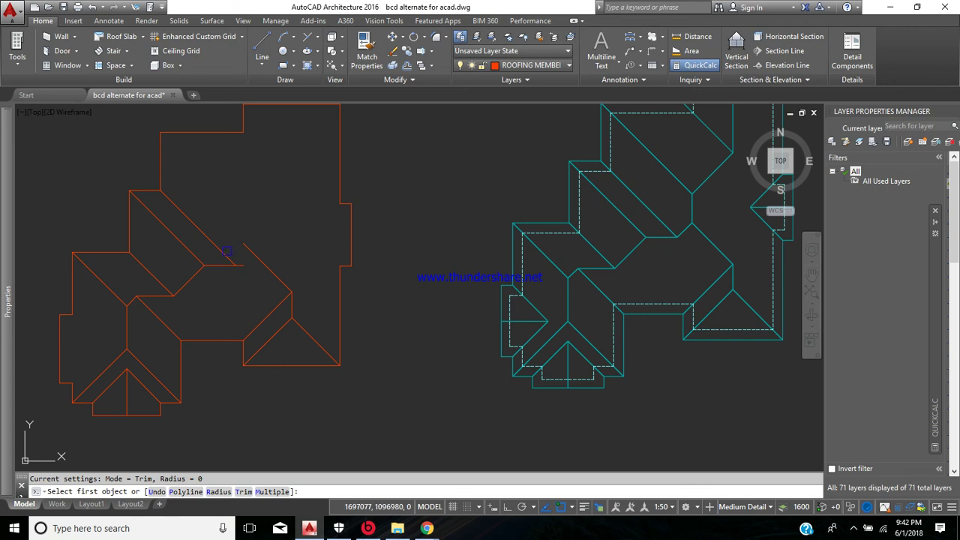
left_click(226, 251)
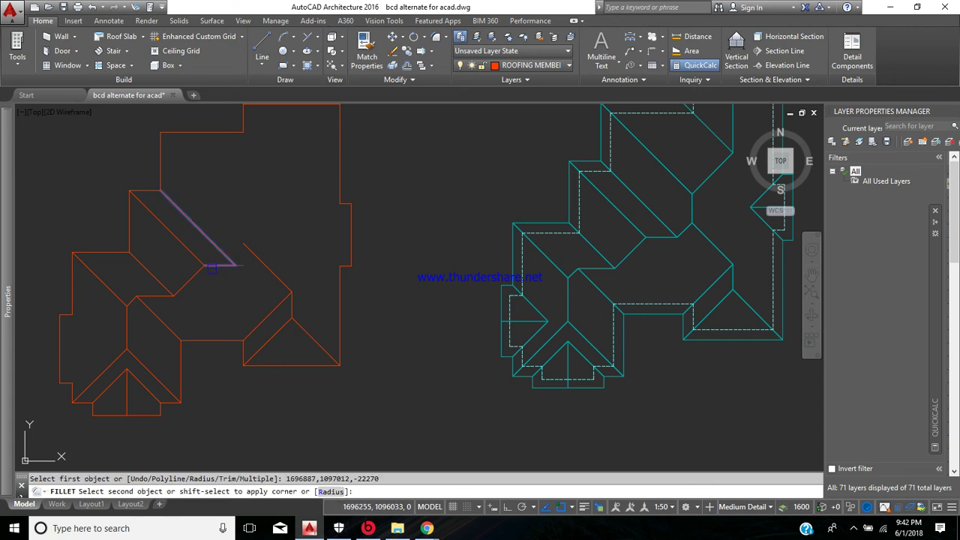
left_click(212, 267)
key("Return")
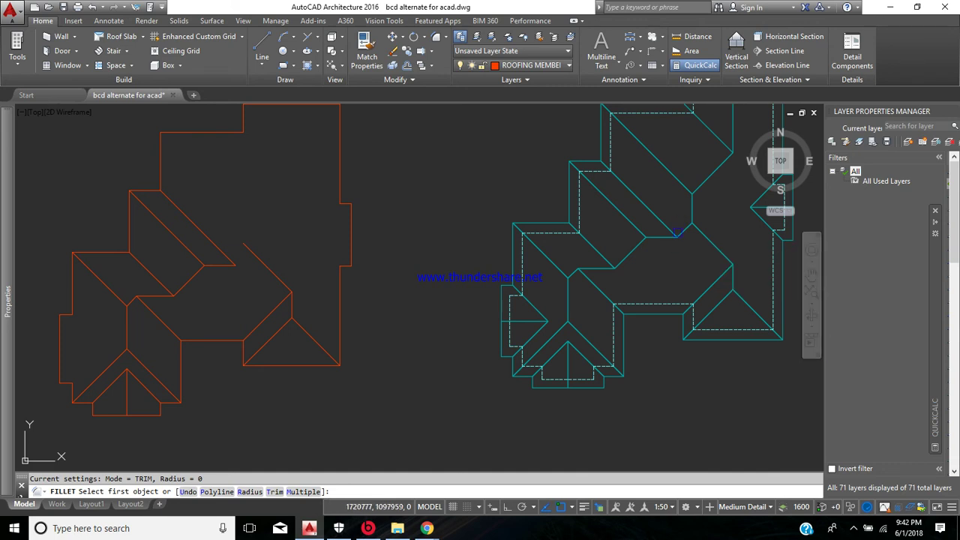
key("Escape")
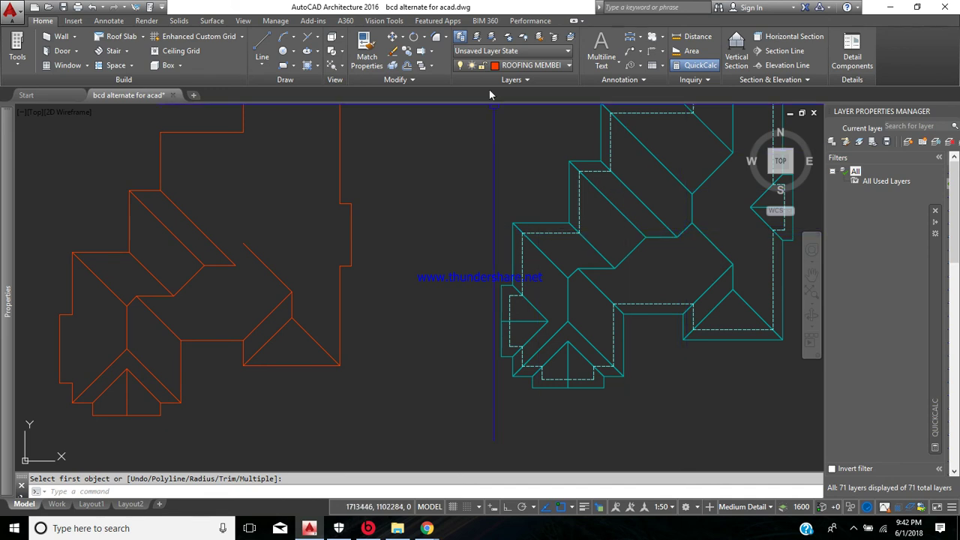
Step: Copy the lower right diagonal up to the junction as a parallel line
left_click(409, 51)
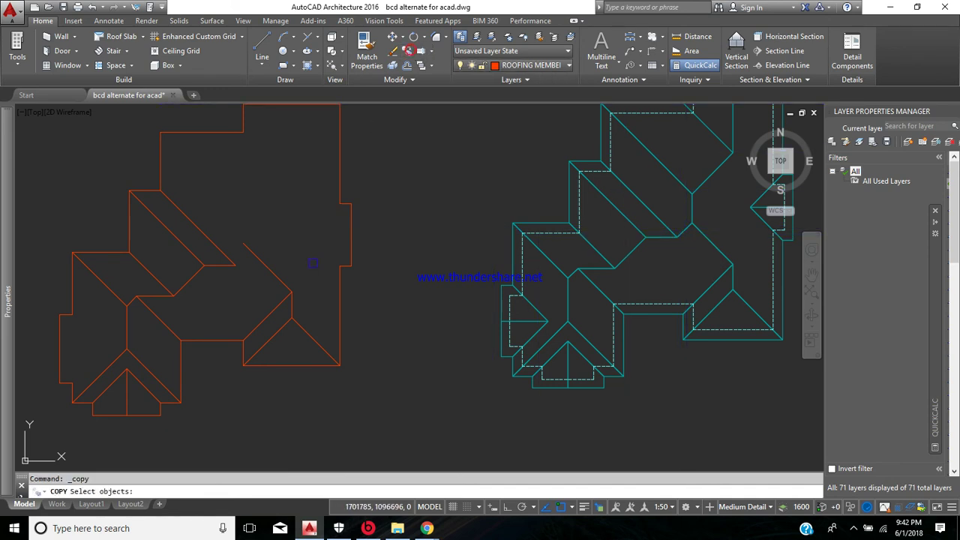
left_click(277, 308)
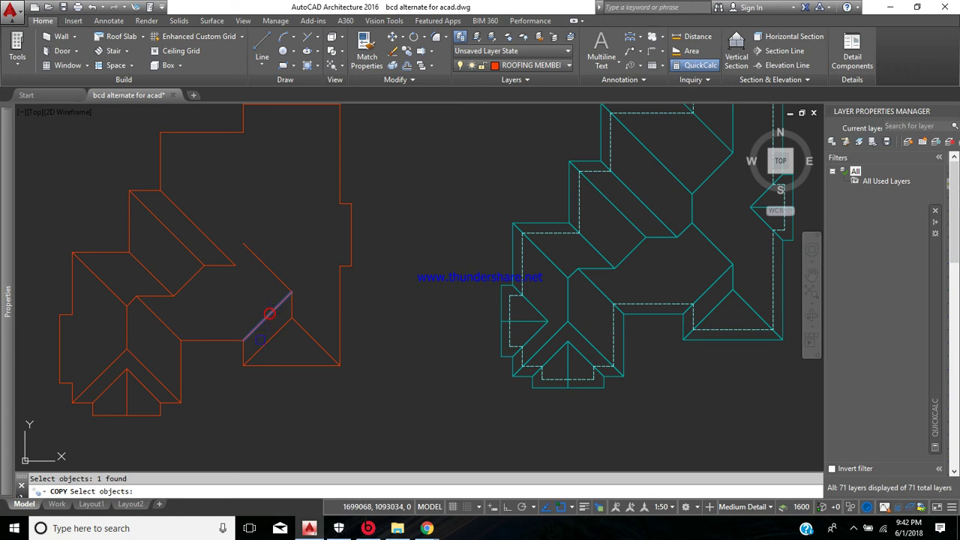
key("Return")
left_click(243, 340)
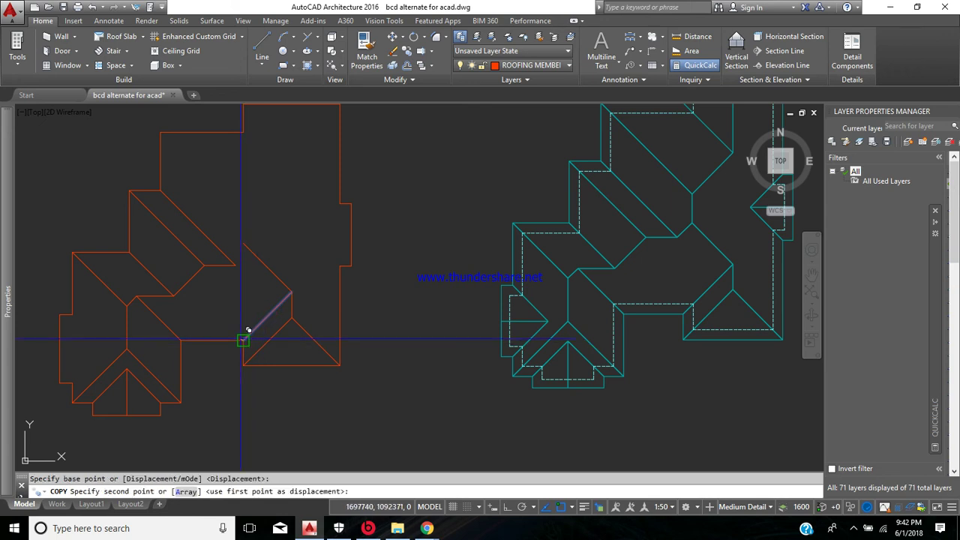
left_click(236, 265)
key("Return")
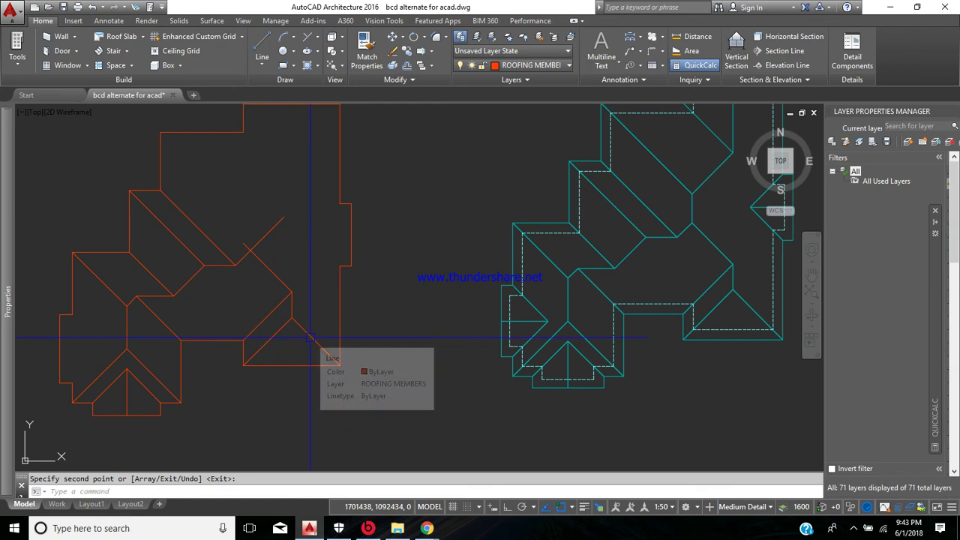
Step: Fillet the new diagonal where it meets the other diagonal
left_click(437, 37)
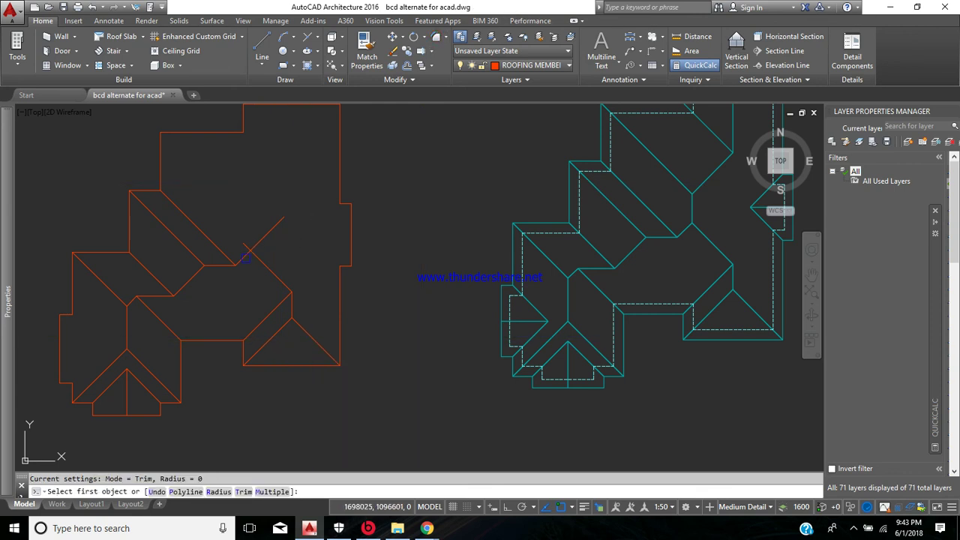
left_click(246, 258)
left_click(259, 264)
key("Return")
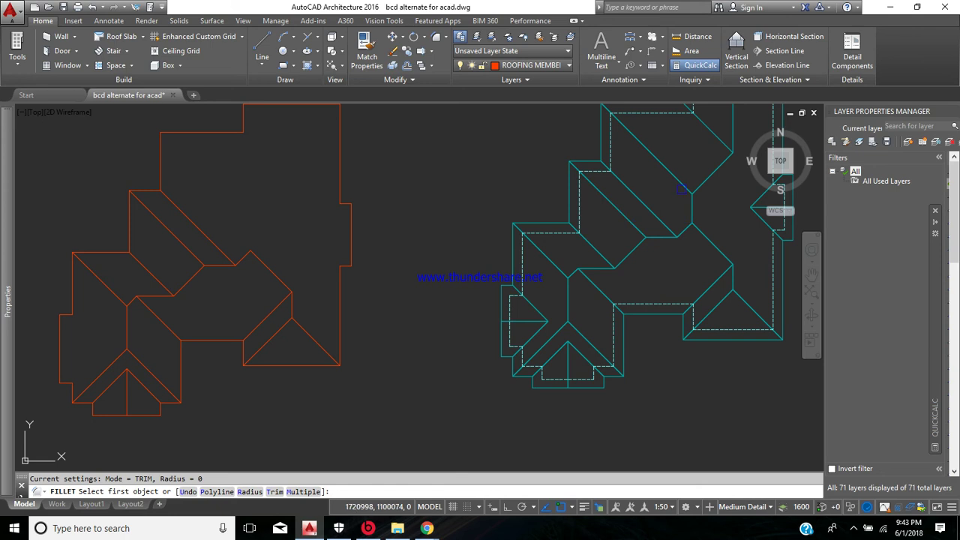
left_click(262, 47)
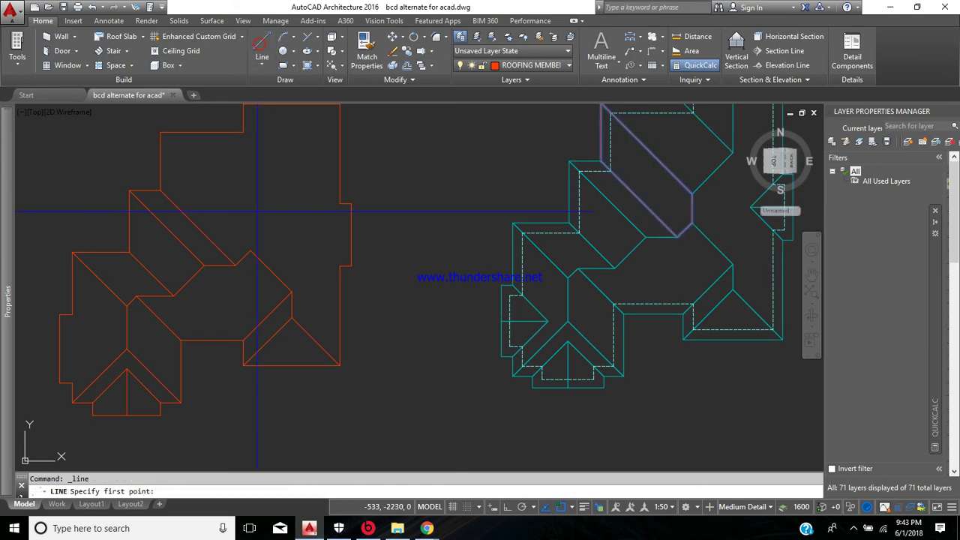
Step: Draw a short vertical ridge line upward from the orange junction
left_click(249, 250)
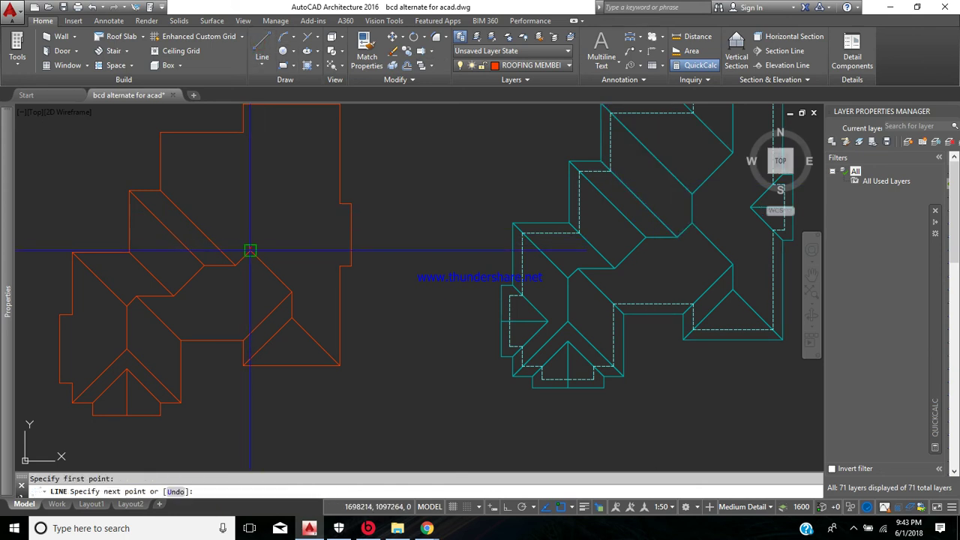
left_click(250, 183)
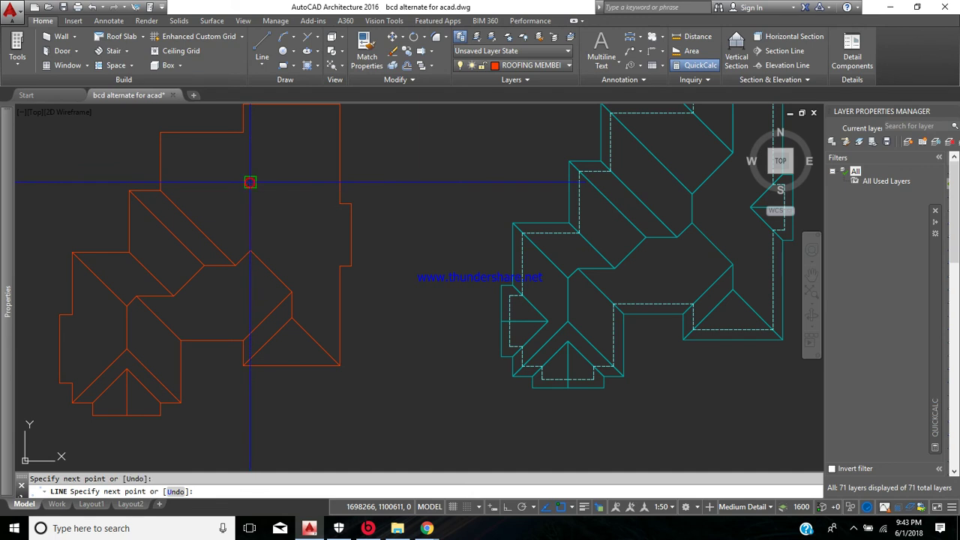
key("Return")
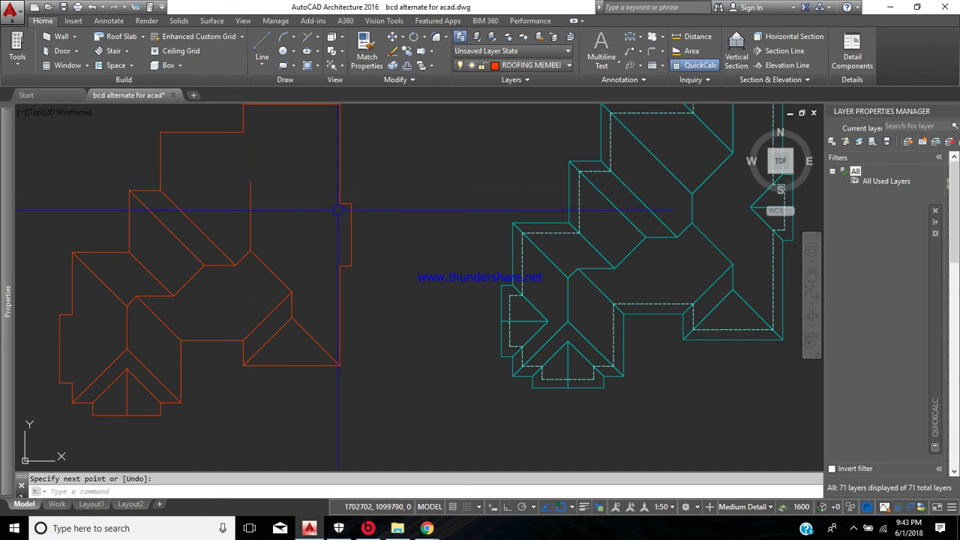
middle_click_drag(339, 213, 339, 249)
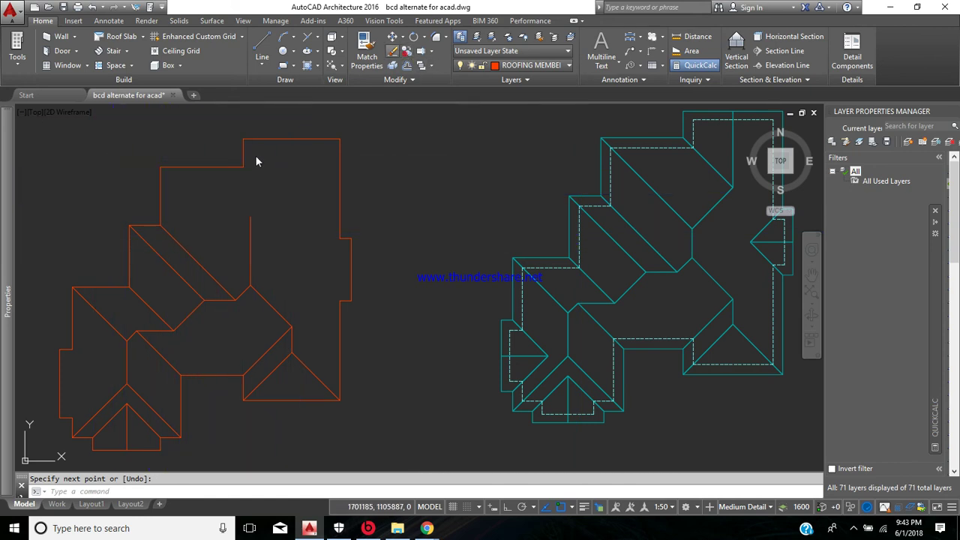
Step: Copy the diagonal roof line up to the outline's upper-left corner
left_click(406, 50)
left_click(190, 254)
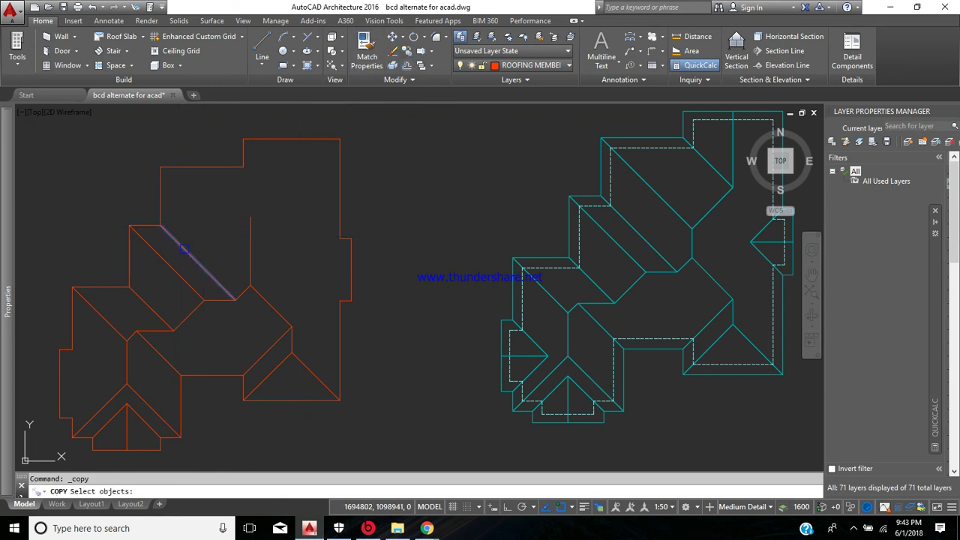
key("Return")
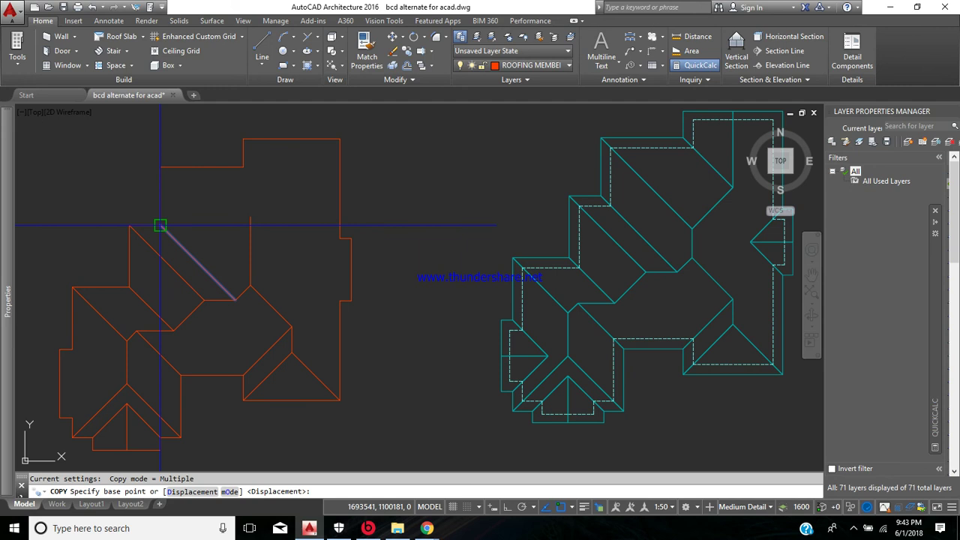
left_click(159, 225)
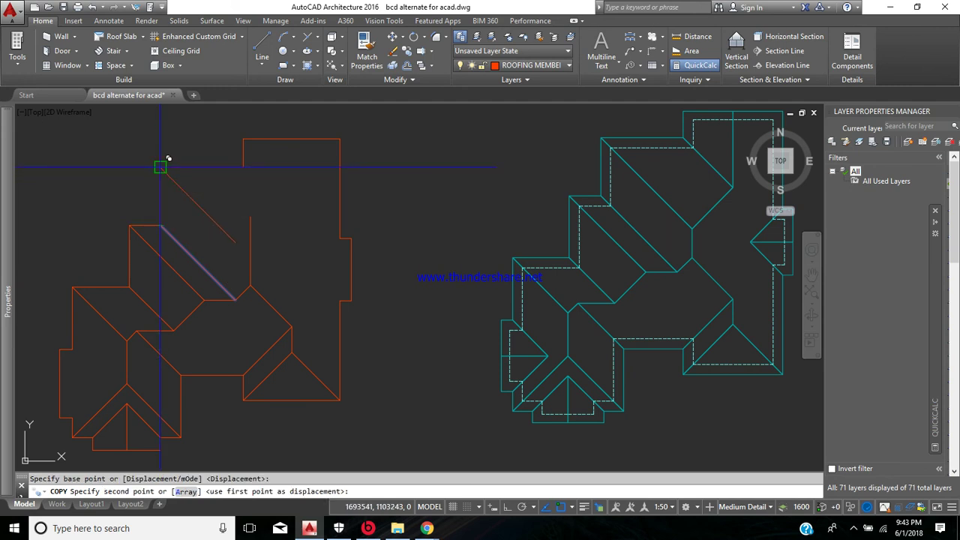
left_click(160, 167)
key("Return")
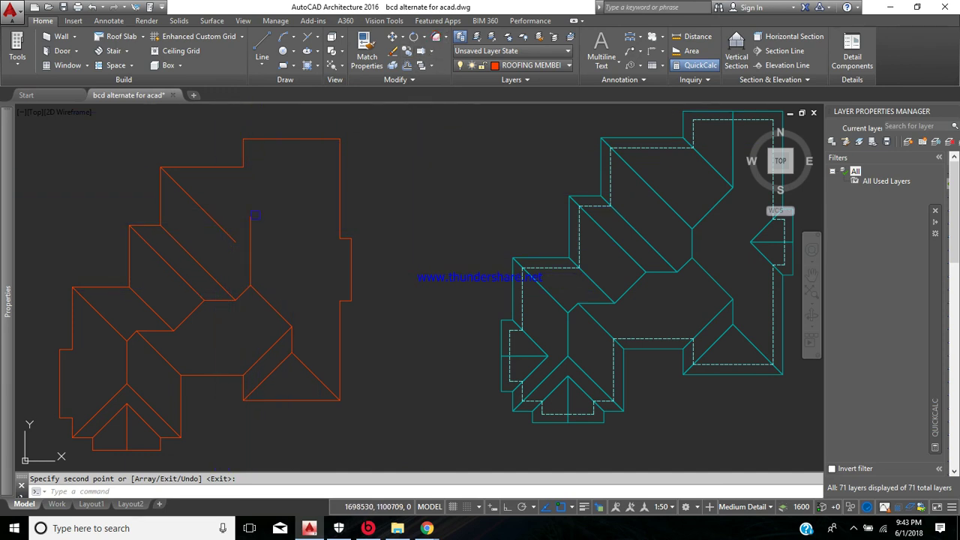
Step: Fillet the copied diagonal to the vertical line so they meet in a sharp corner
left_click(408, 51)
left_click(212, 217)
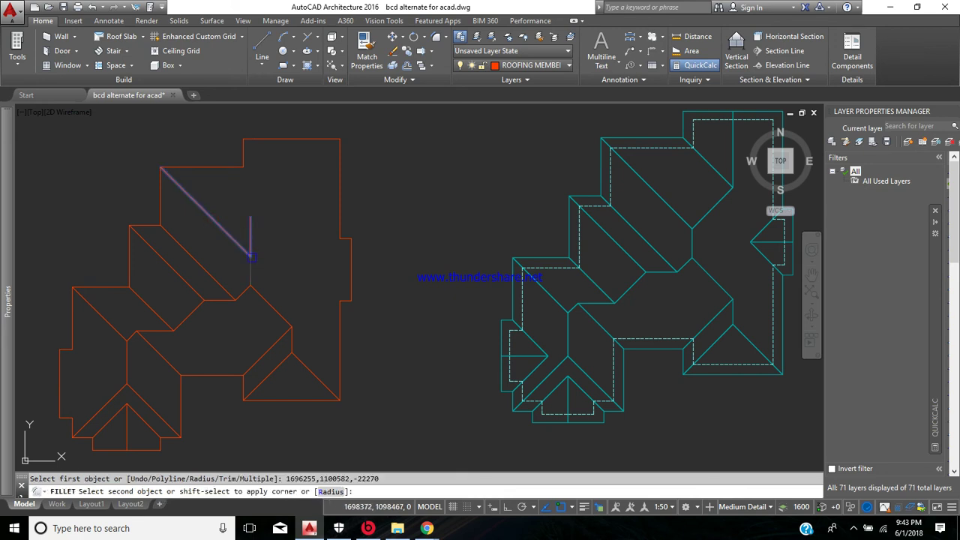
left_click(252, 271)
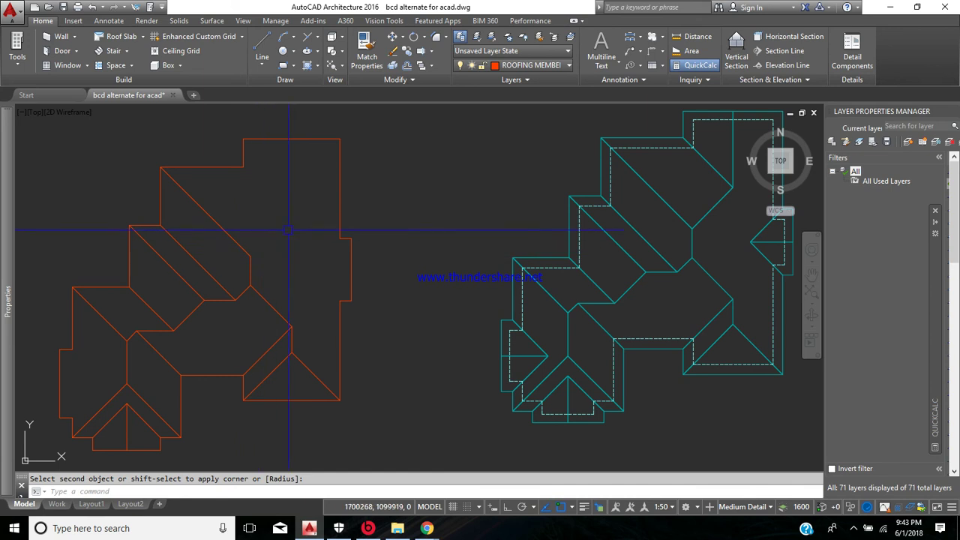
left_click(406, 52)
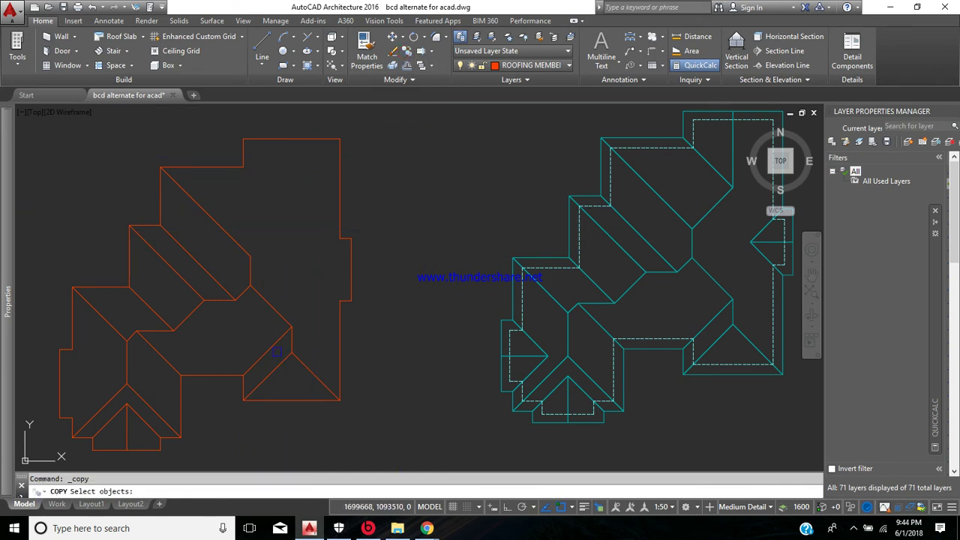
Step: Copy the lower diagonal roof line from its lower end up to the upper corner
left_click(273, 345)
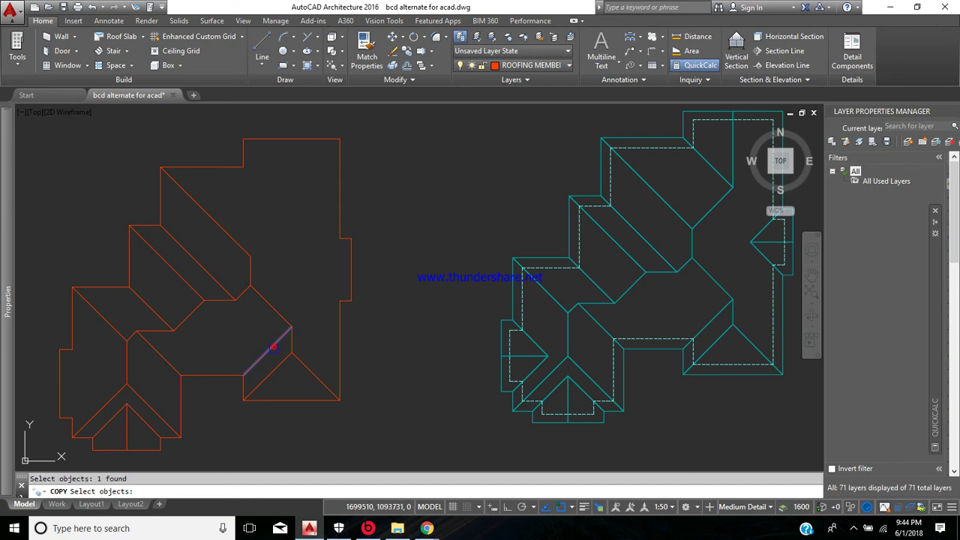
key("Return")
left_click(244, 373)
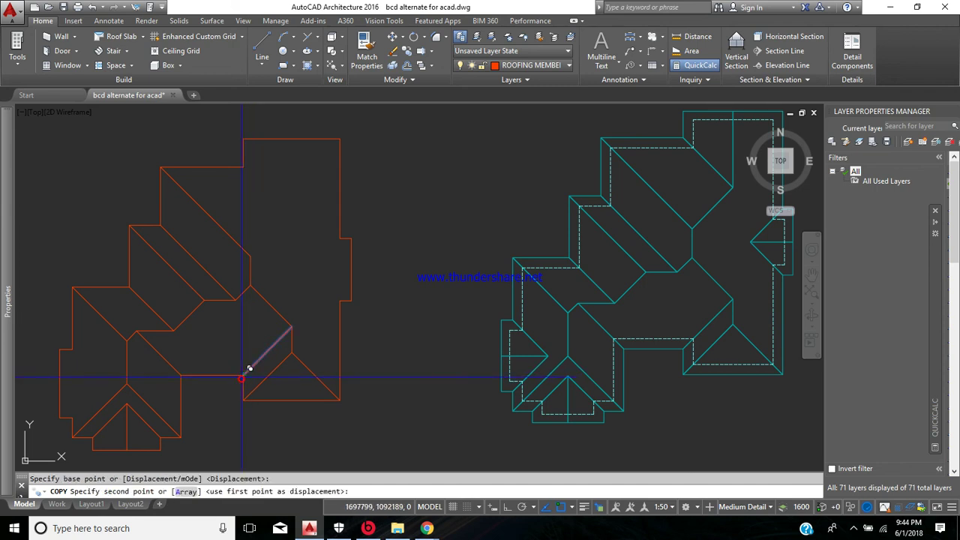
left_click(255, 251)
key("Return")
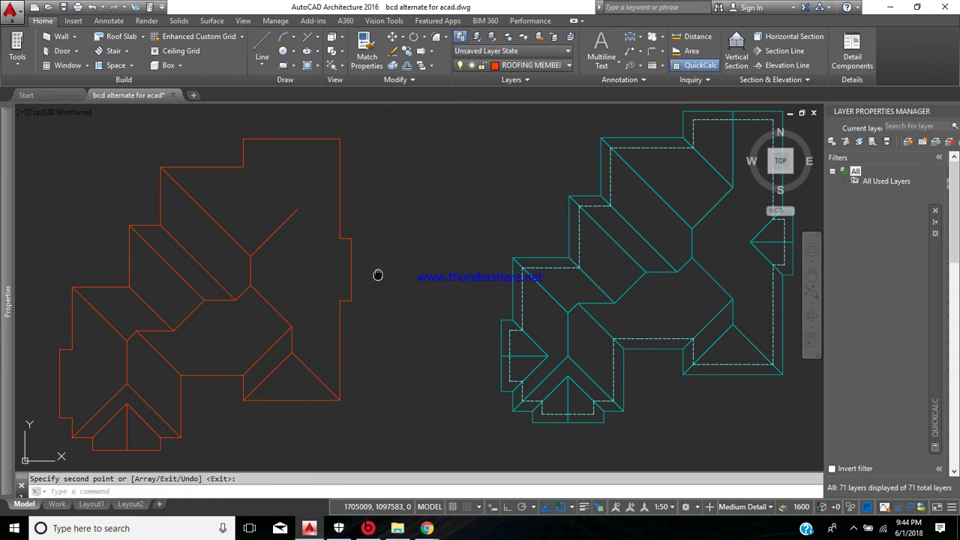
middle_click_drag(377, 274, 337, 285)
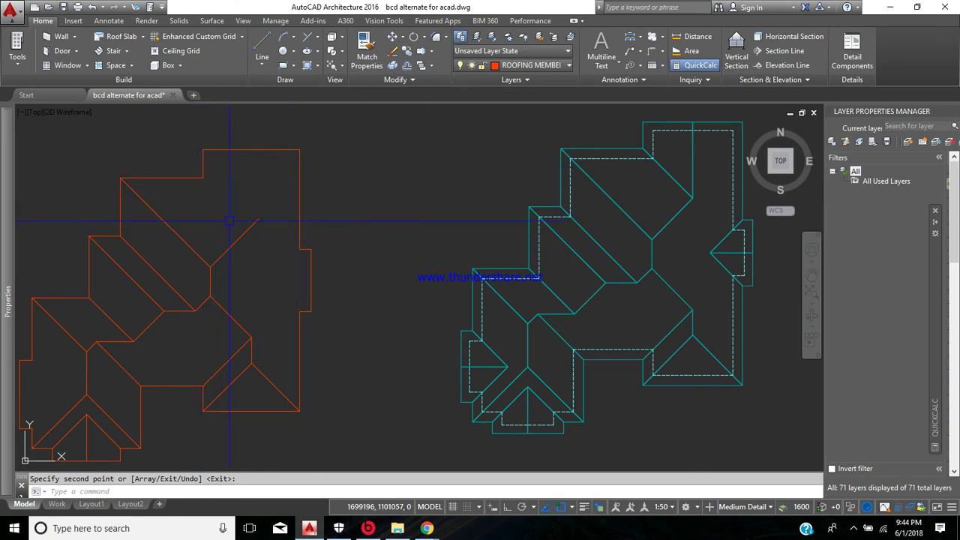
Step: Copy the long diagonal roof line from its top end to the outline corner
left_click(405, 50)
left_click(156, 210)
key("Return")
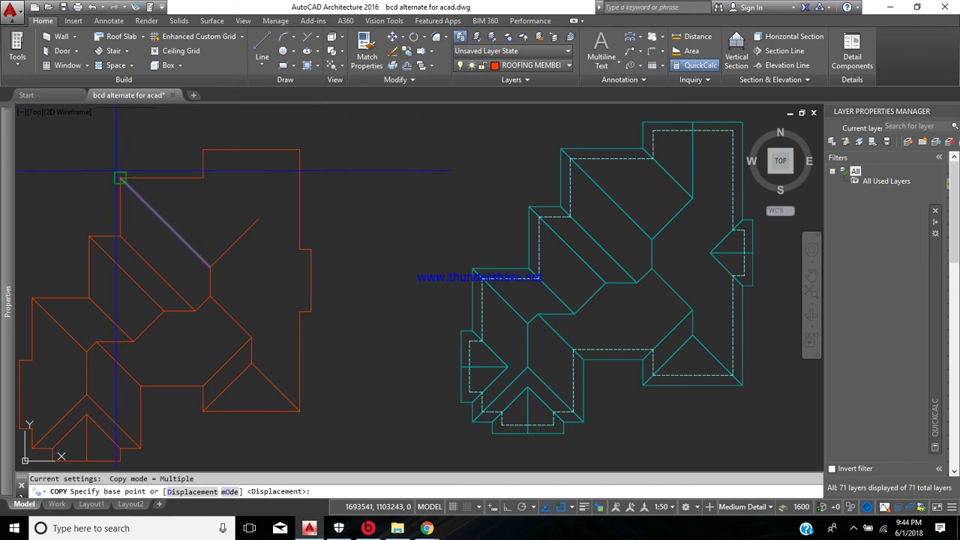
left_click(120, 180)
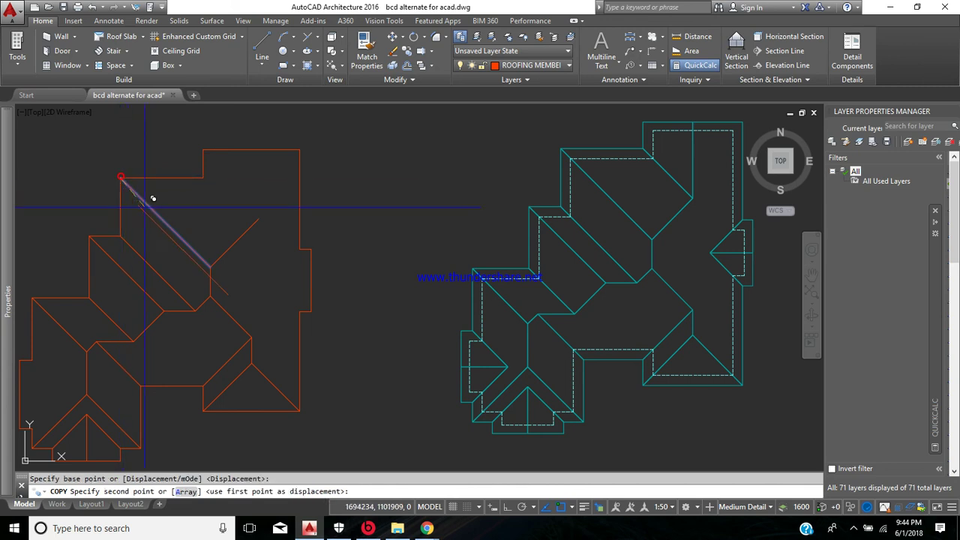
left_click(203, 178)
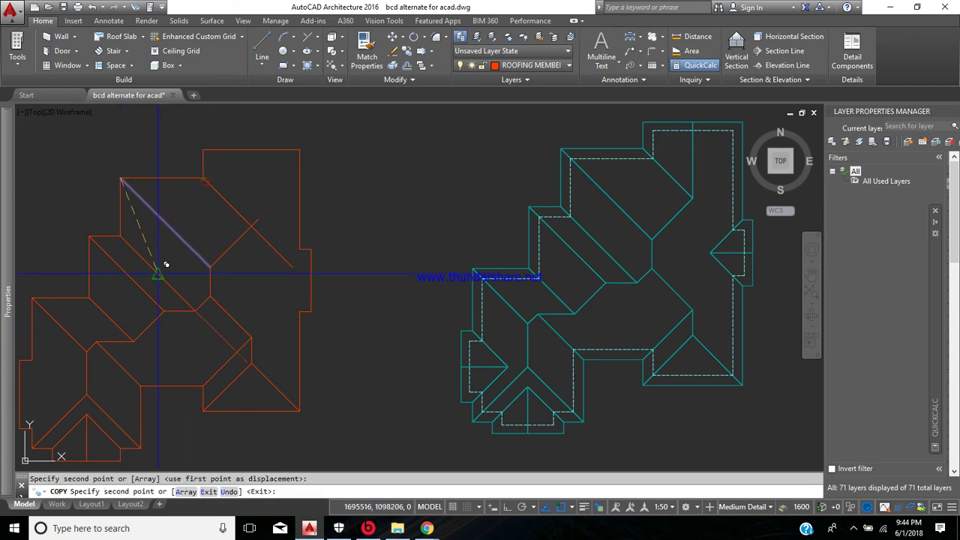
key("Return")
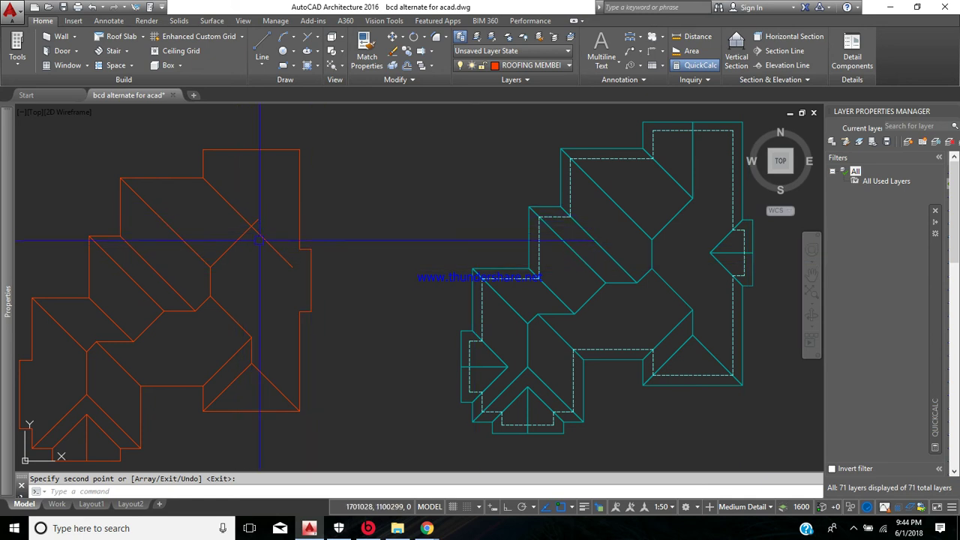
Step: Fillet the two diagonals at radius 0 into a sharp valley corner
left_click(435, 36)
left_click(231, 245)
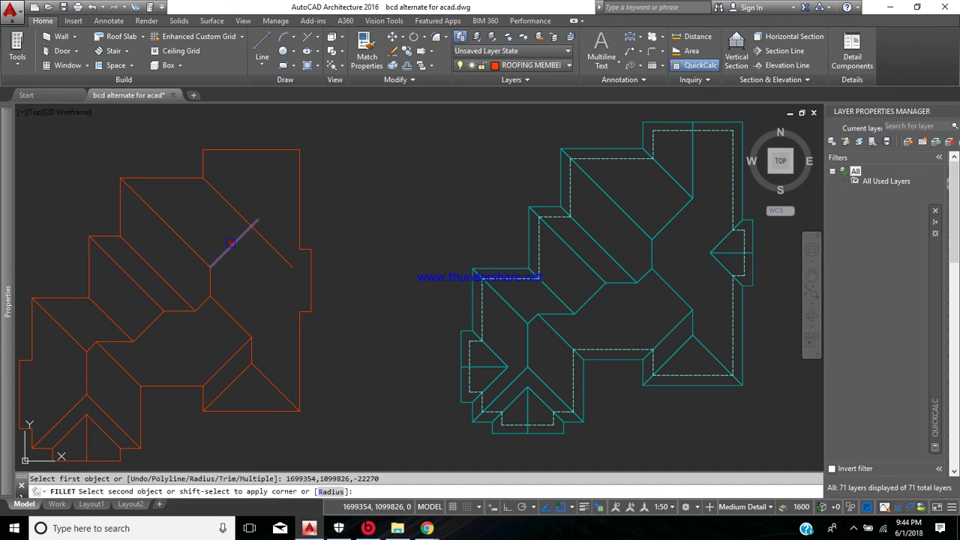
left_click(234, 211)
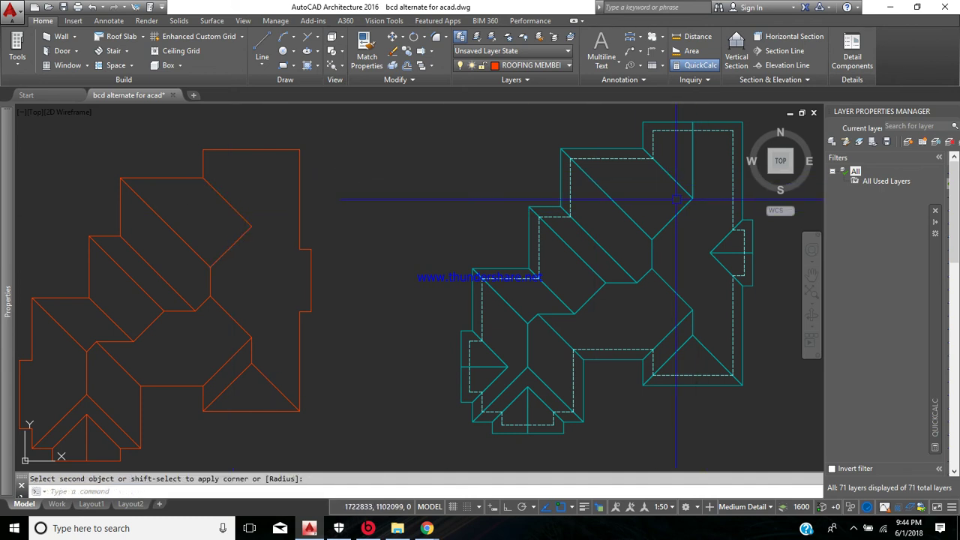
Step: Draw a vertical line from the orange corner up to the upper outline corner
left_click(262, 46)
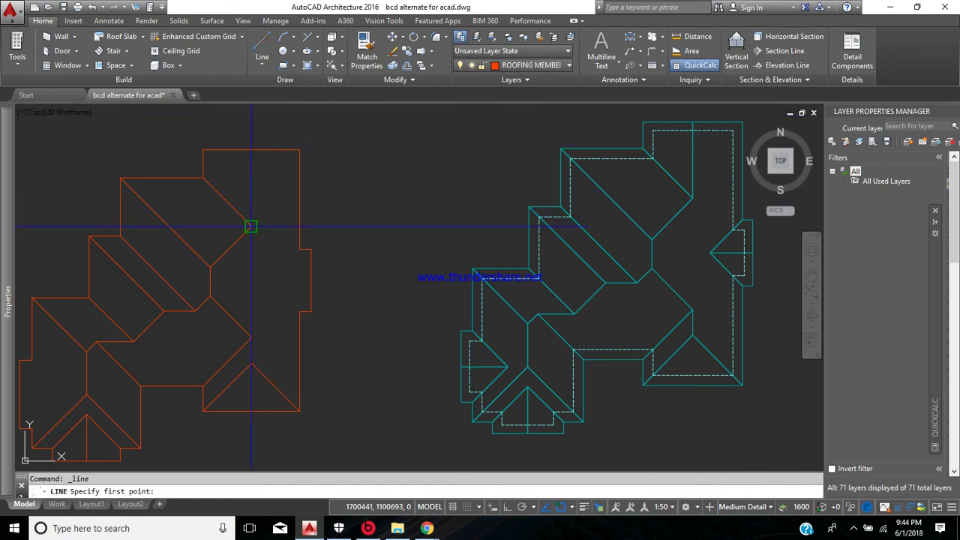
left_click(252, 223)
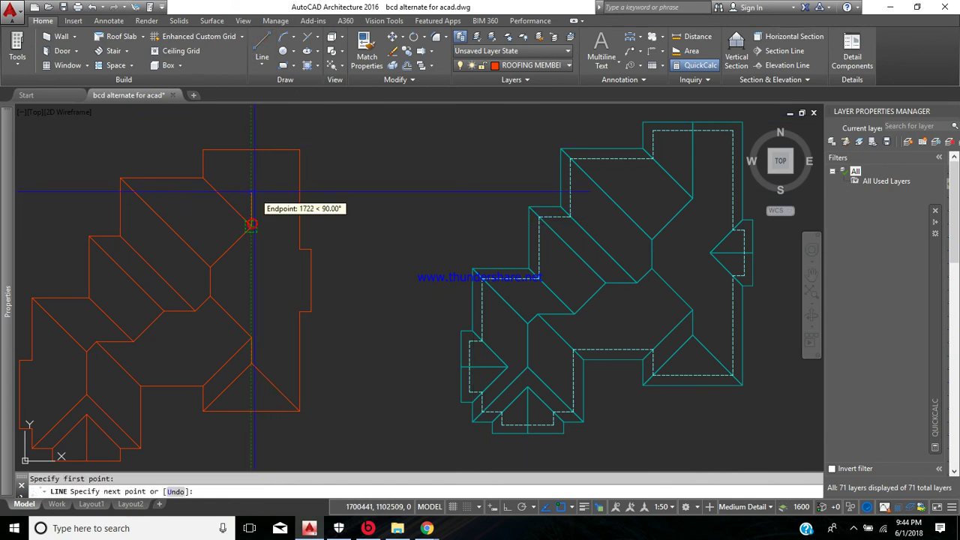
left_click(251, 149)
key("Return")
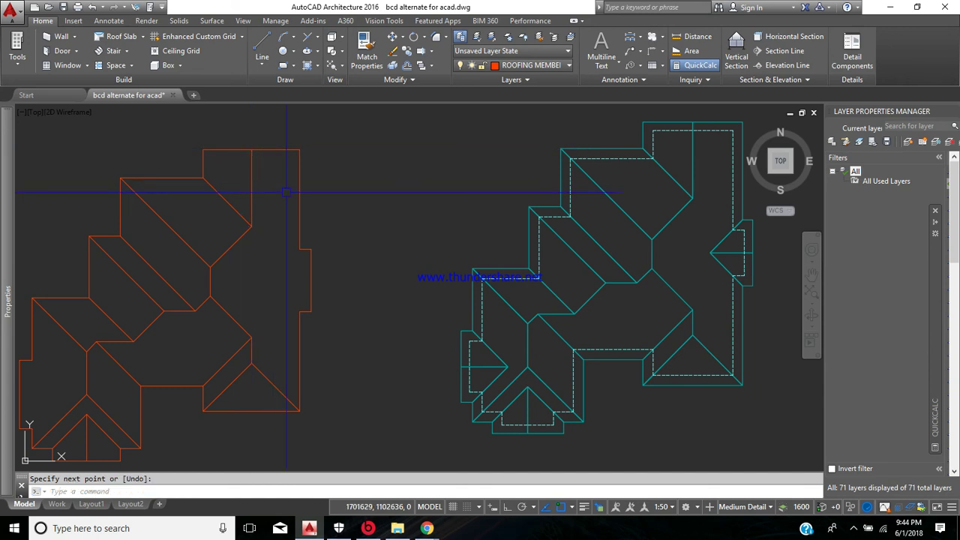
scroll(413, 208, "down", 2)
middle_click_drag(439, 208, 444, 160)
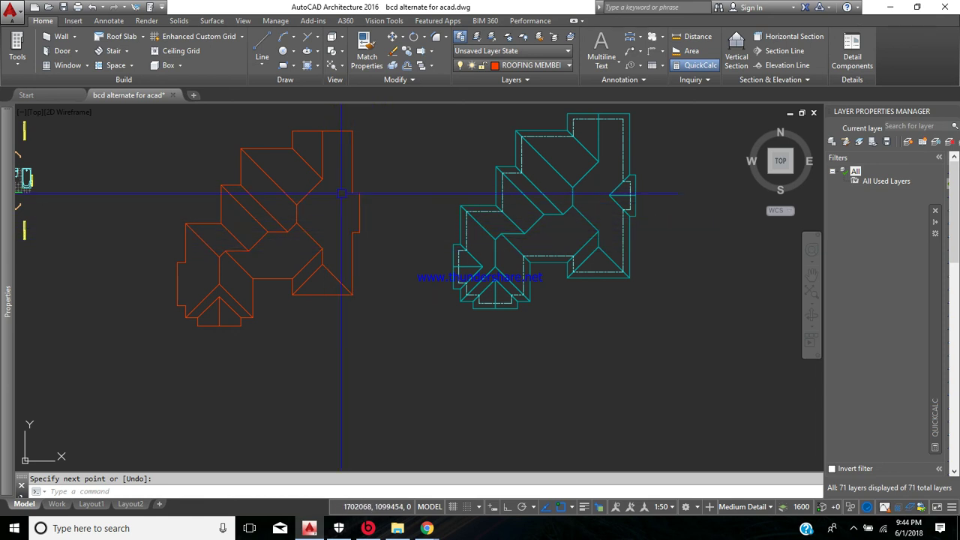
Step: Copy the lower-triangle diagonal roof line to the right-wing corner
left_click(407, 50)
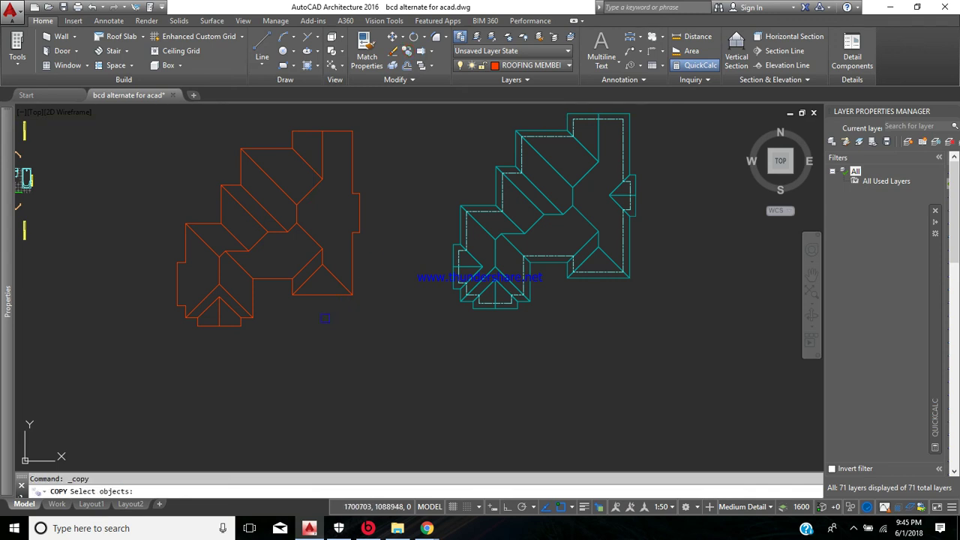
left_click(313, 277)
key("Return")
scroll(315, 277, "up", 4)
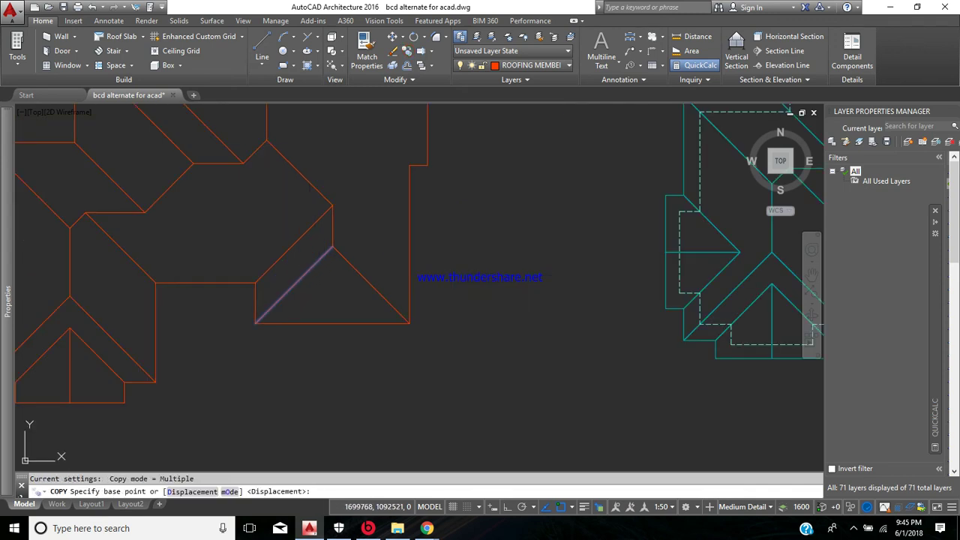
left_click(332, 246)
middle_click_drag(385, 215, 397, 292)
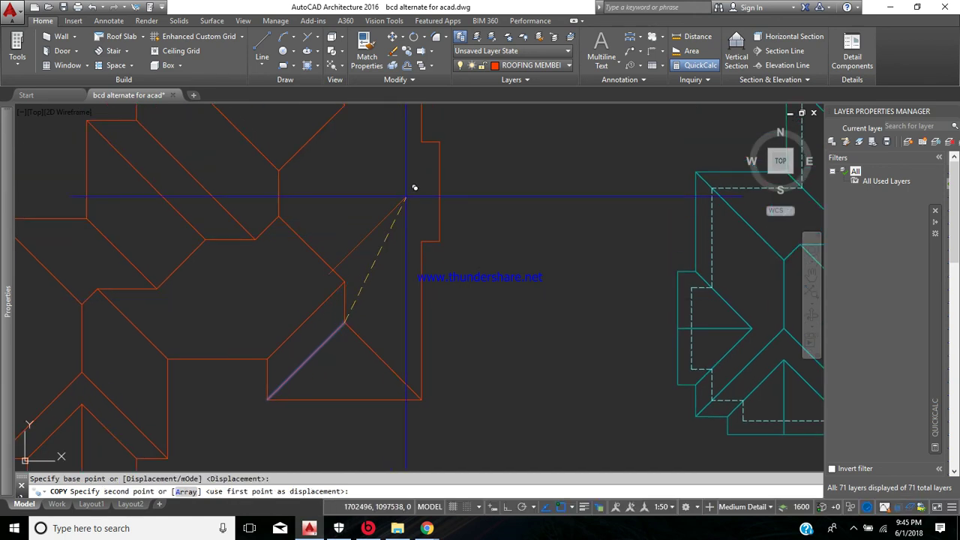
left_click(418, 142)
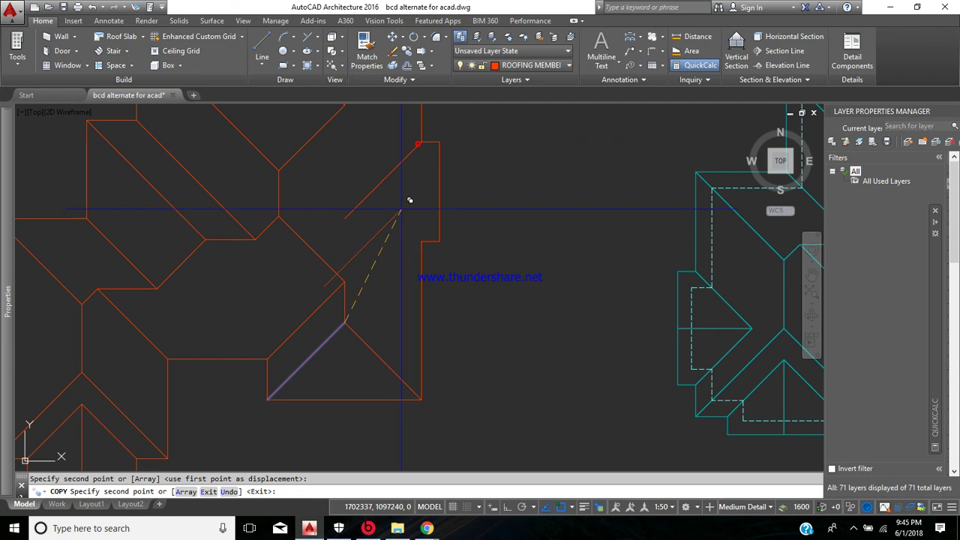
scroll(390, 240, "down", 3)
scroll(375, 257, "up", 1)
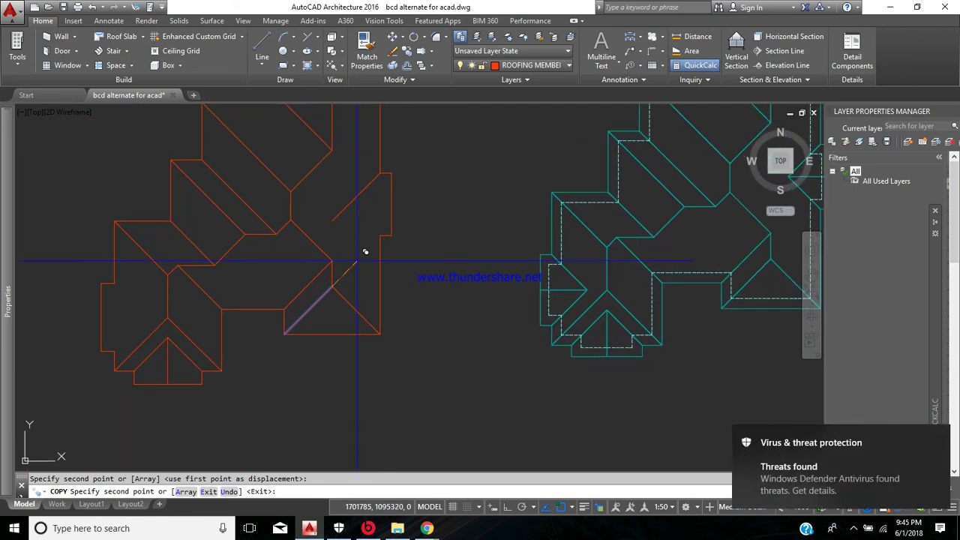
key("Return")
Step: Copy a second diagonal roof line to the snapped corner on the right wing
key("Return")
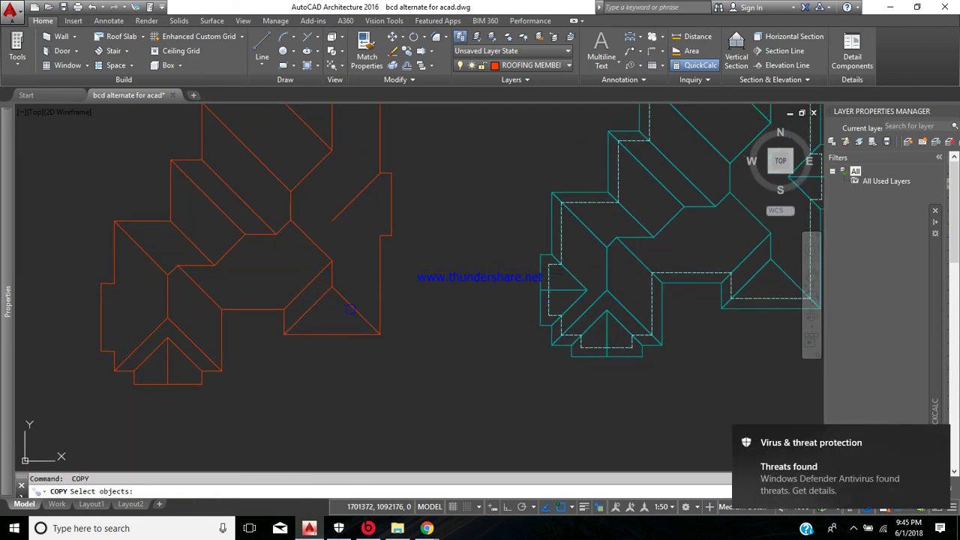
left_click(350, 308)
key("Return")
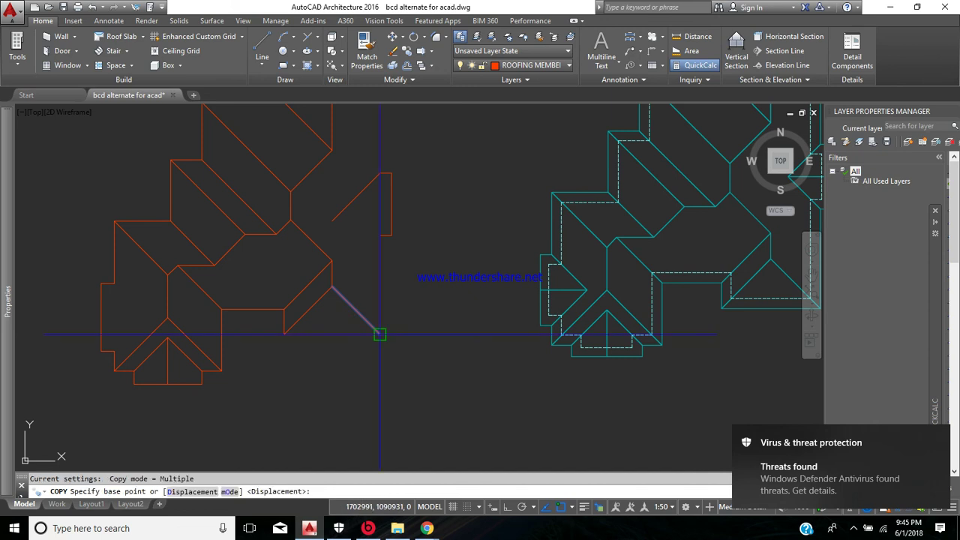
left_click(379, 334)
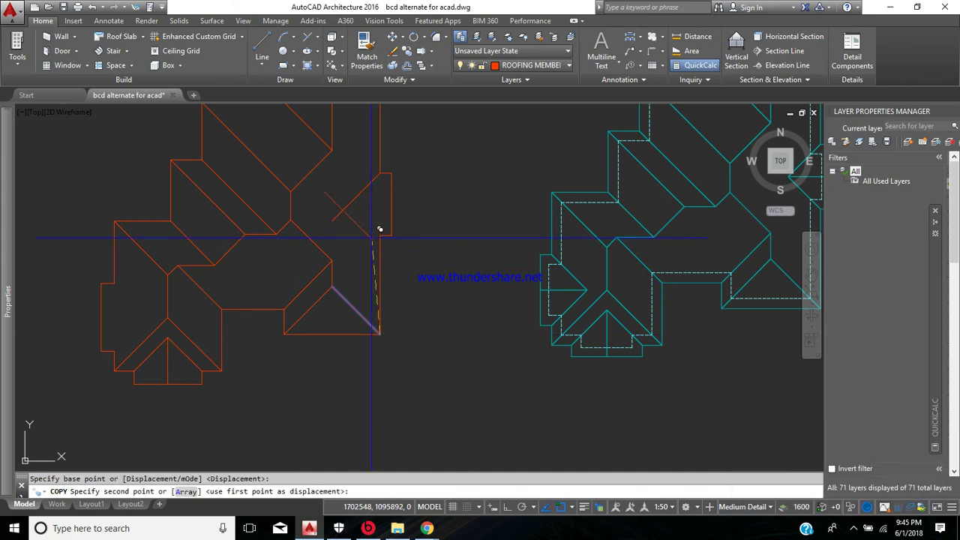
left_click(387, 228)
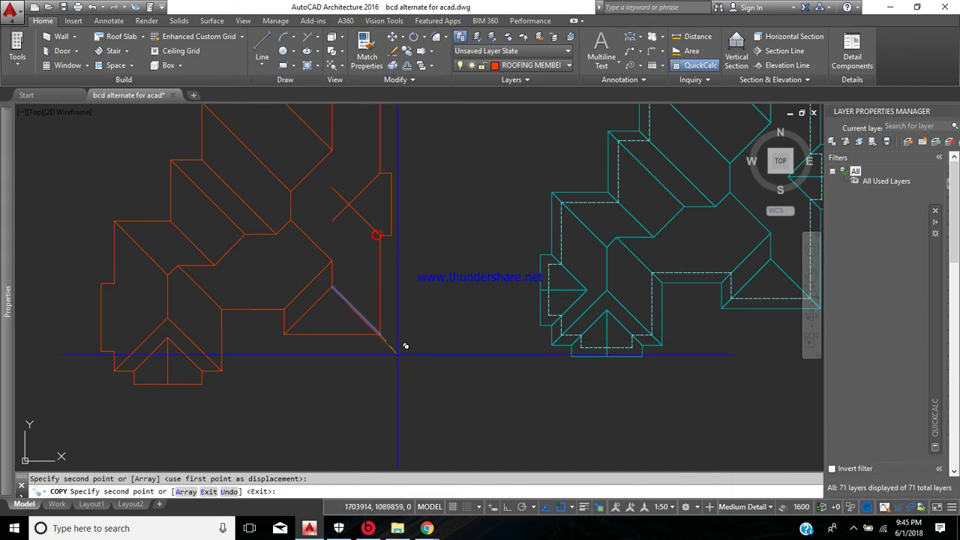
key("Escape")
Step: Fillet the crossing diagonal pairs at radius 0 so each meets at a sharp corner
type("f")
key("Return")
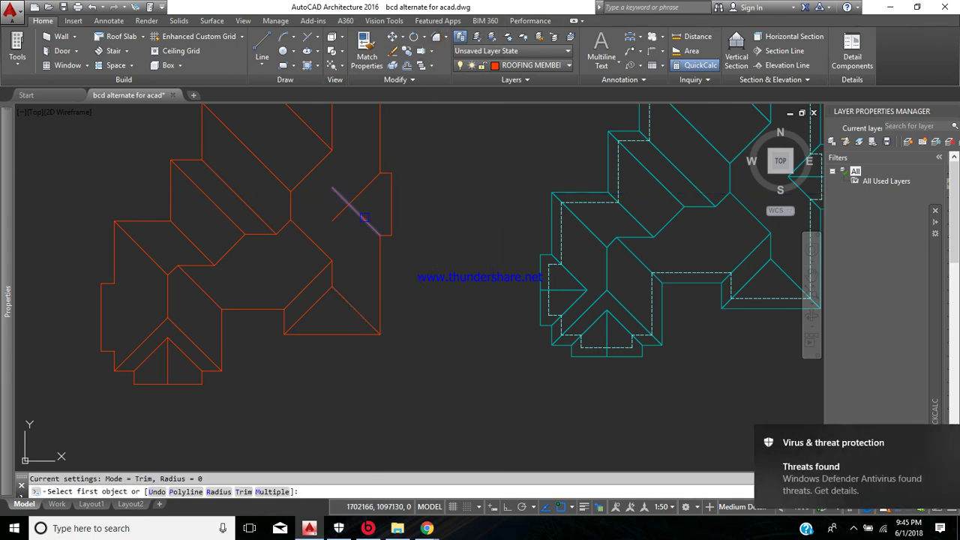
left_click(364, 218)
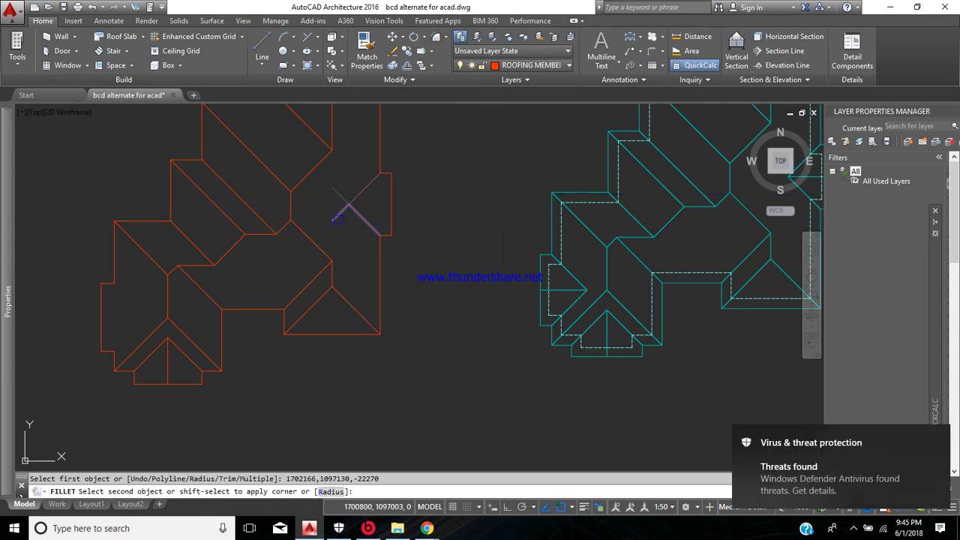
left_click(342, 212)
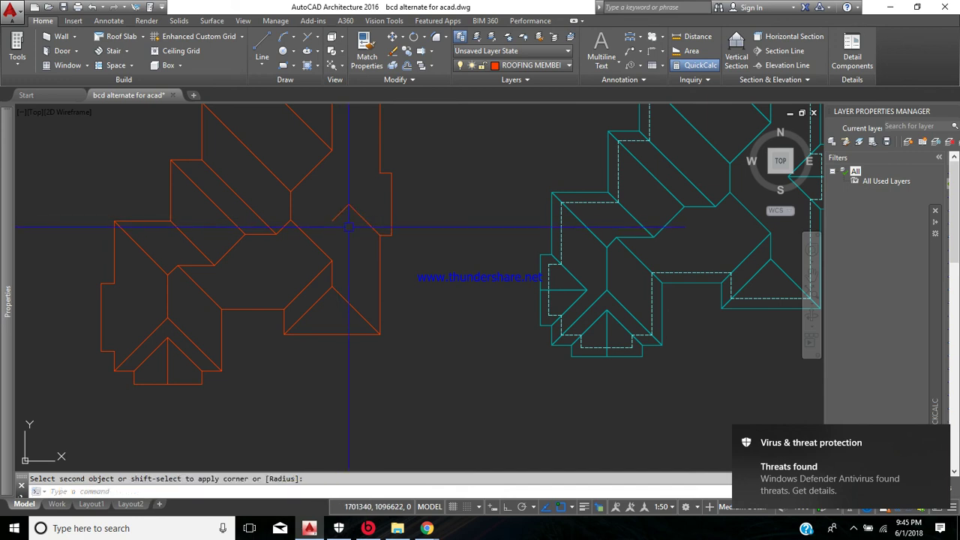
key("Return")
left_click(343, 219)
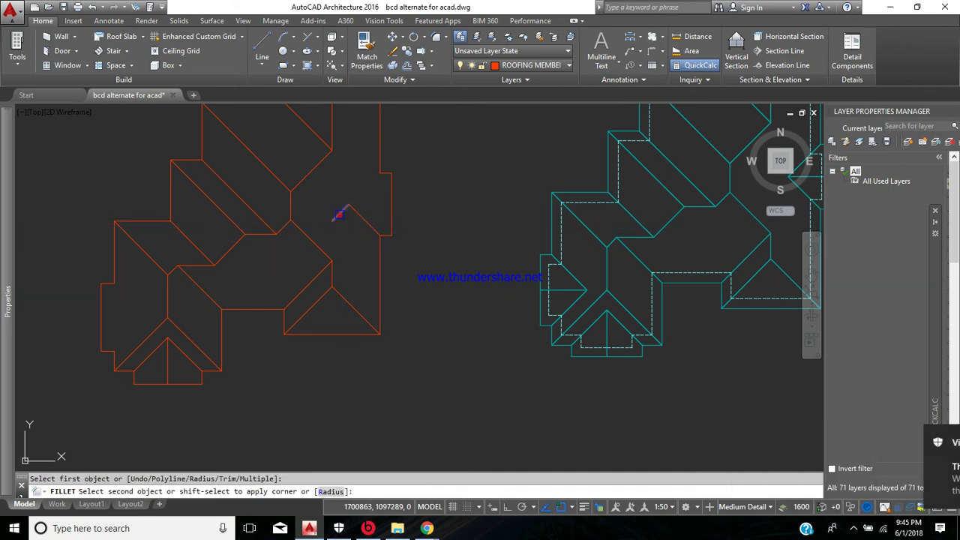
scroll(352, 195, "up", 2)
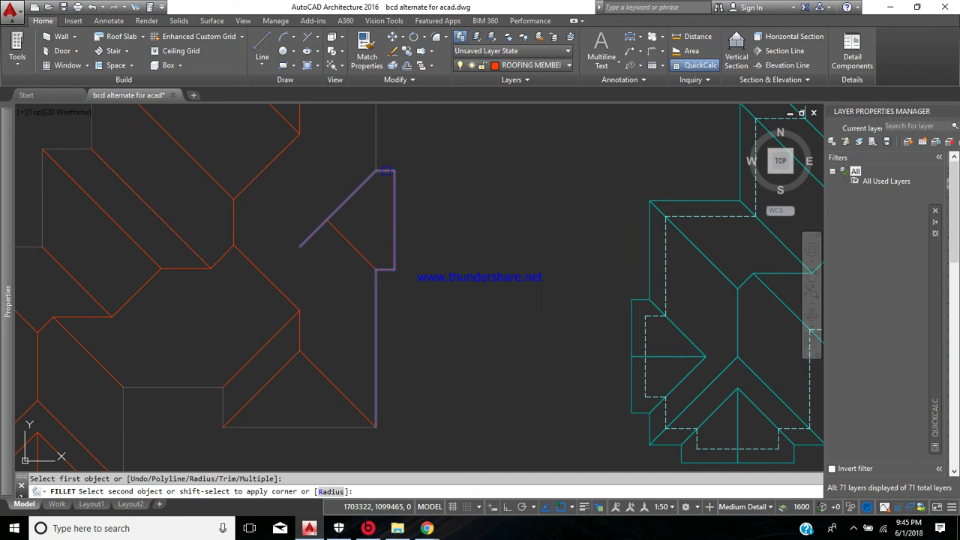
left_click(385, 171)
scroll(385, 171, "down", 4)
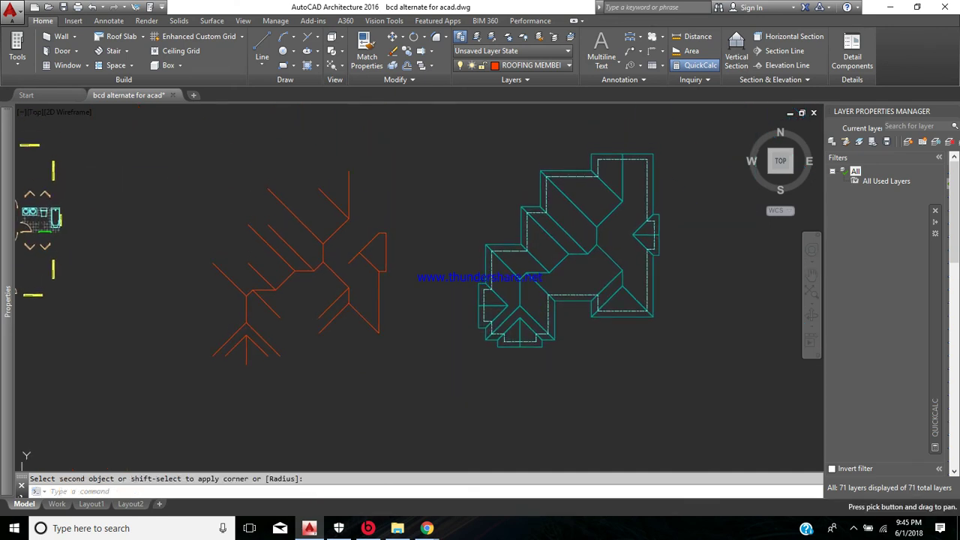
Step: Undo the last two actions and delete the short leftover orange segment
left_click(92, 7)
left_click(93, 6)
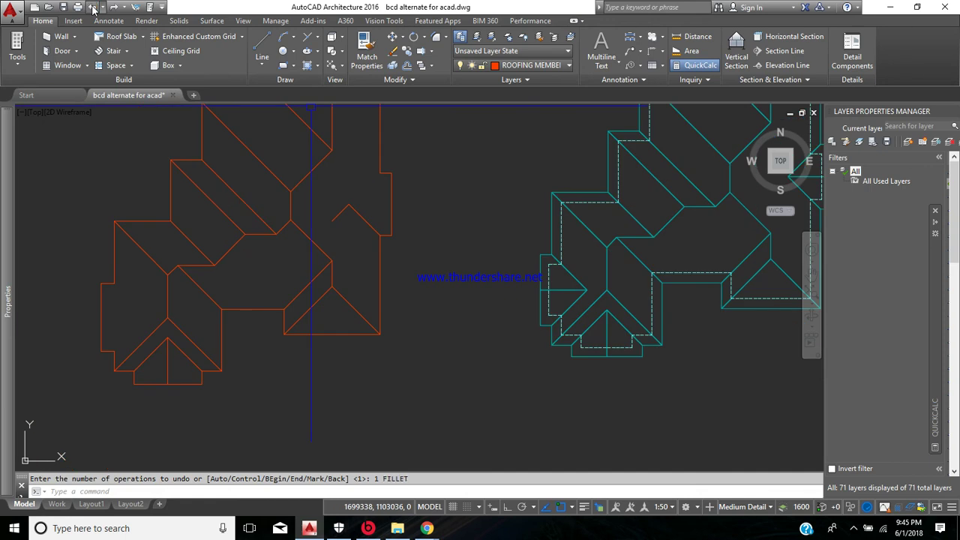
left_click(341, 210)
key("Delete")
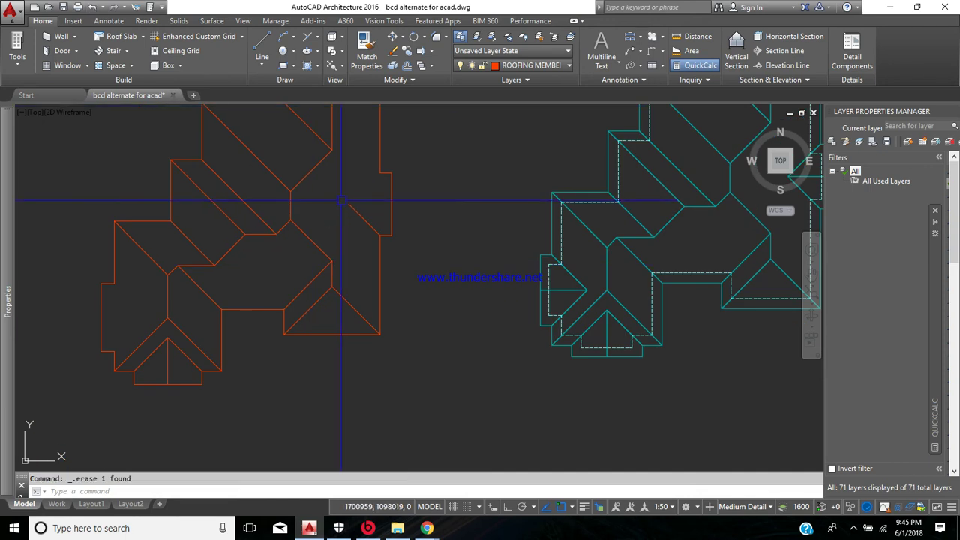
Step: Copy the diagonal roof line from its upper end to the roof's upper-right corner
left_click(407, 53)
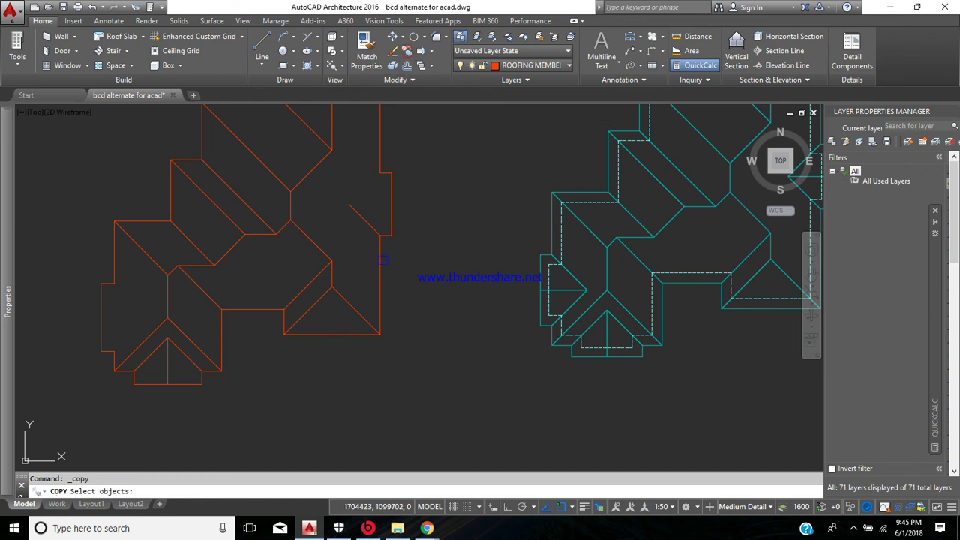
left_click(316, 304)
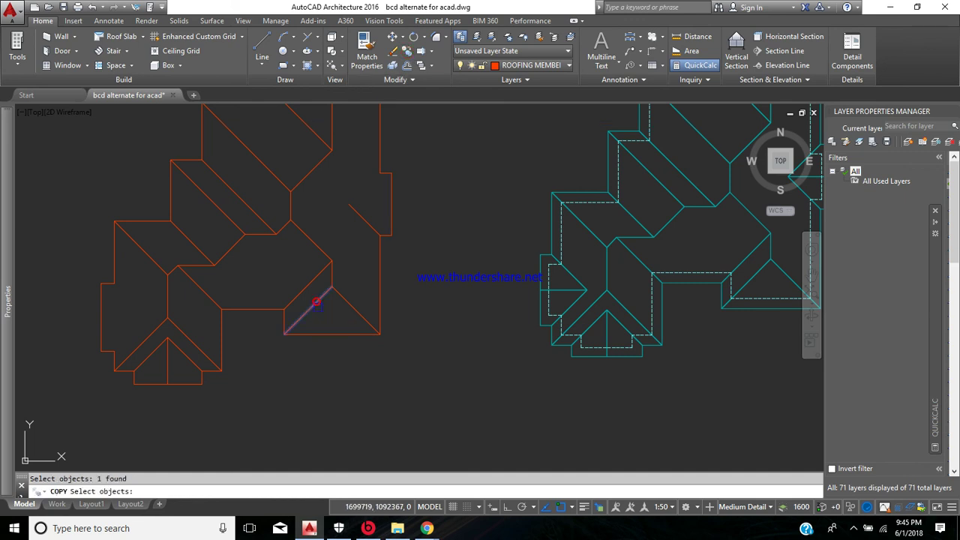
key("Return")
left_click(331, 287)
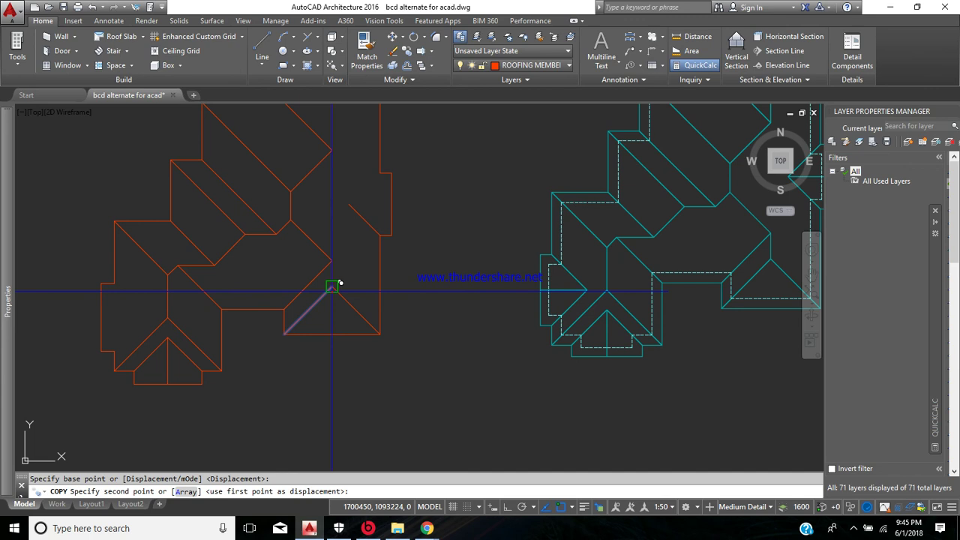
left_click(380, 172)
key("Return")
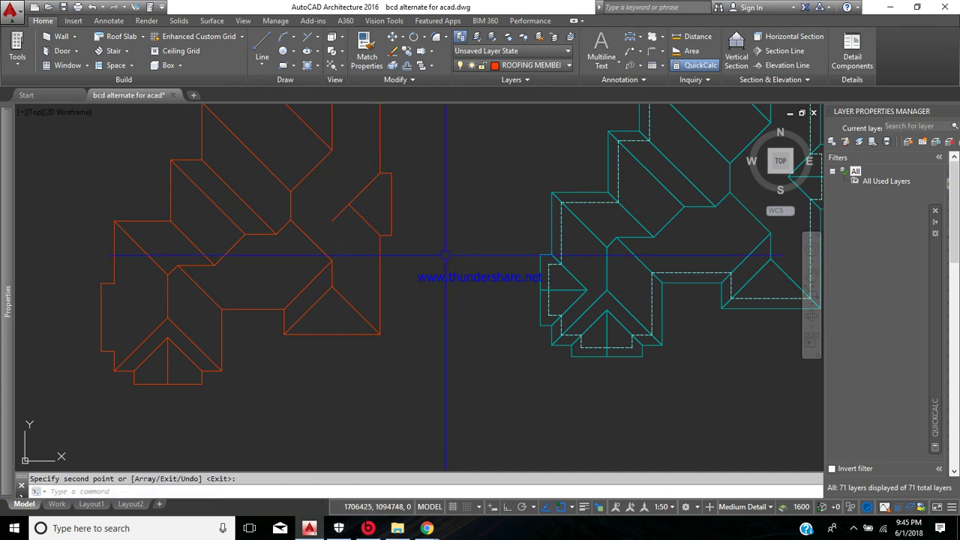
left_click(435, 39)
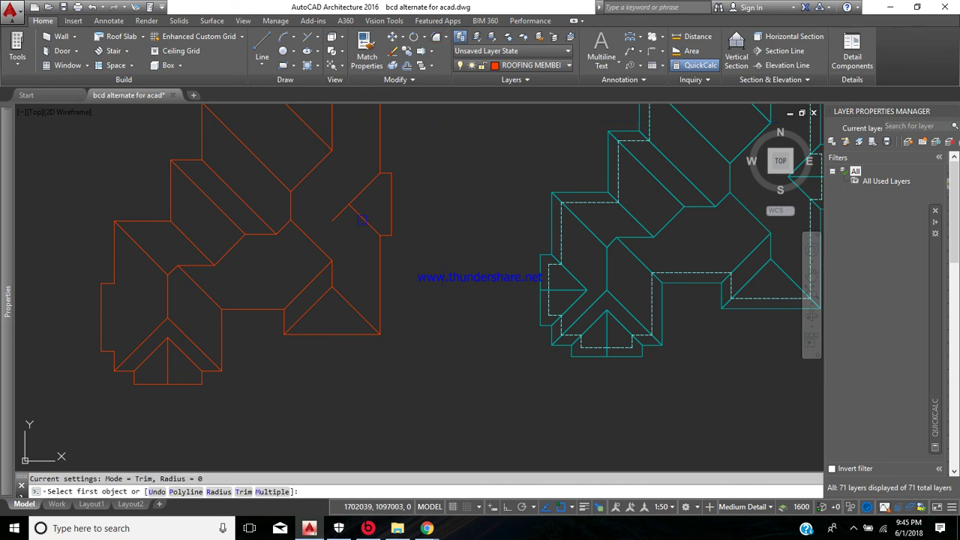
Step: Pick the copied diagonal for a corner join, then cancel it
left_click(362, 218)
key("Escape")
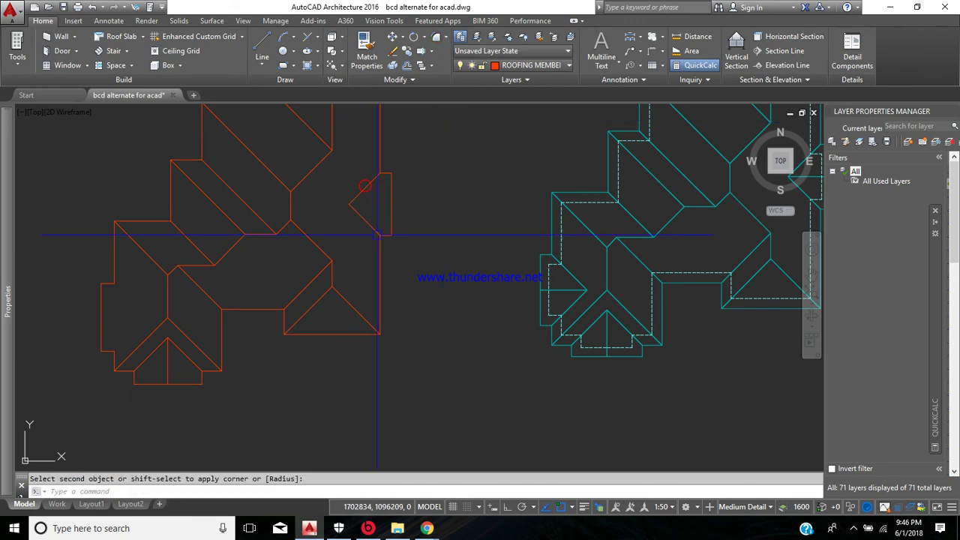
middle_click_drag(450, 252, 375, 253)
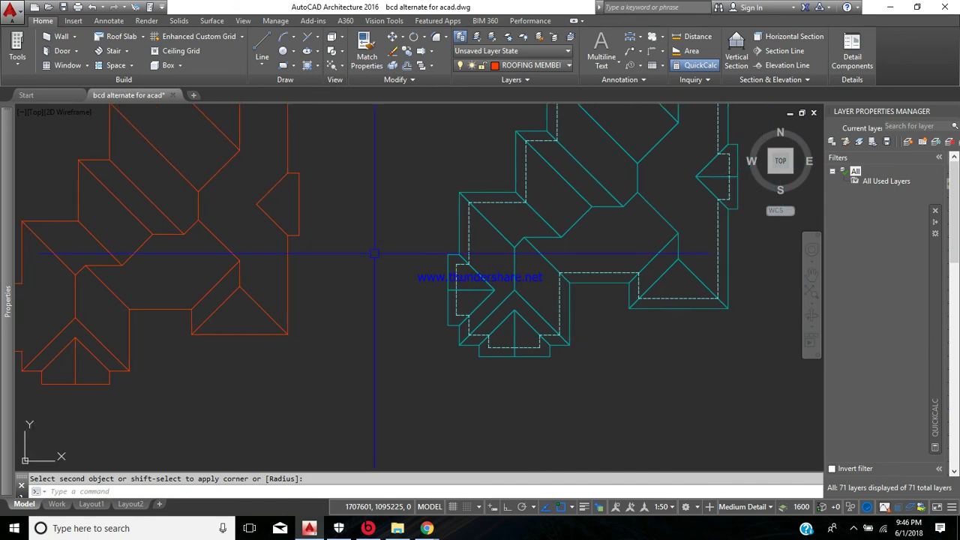
Step: Start a line at the right-hand gable corner, then recentre the view on the roof
left_click(262, 47)
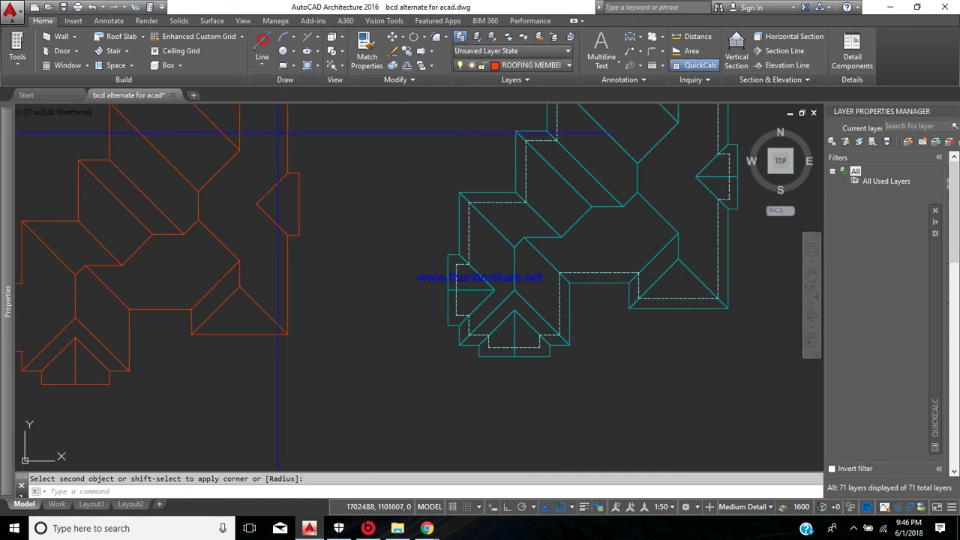
left_click(257, 204)
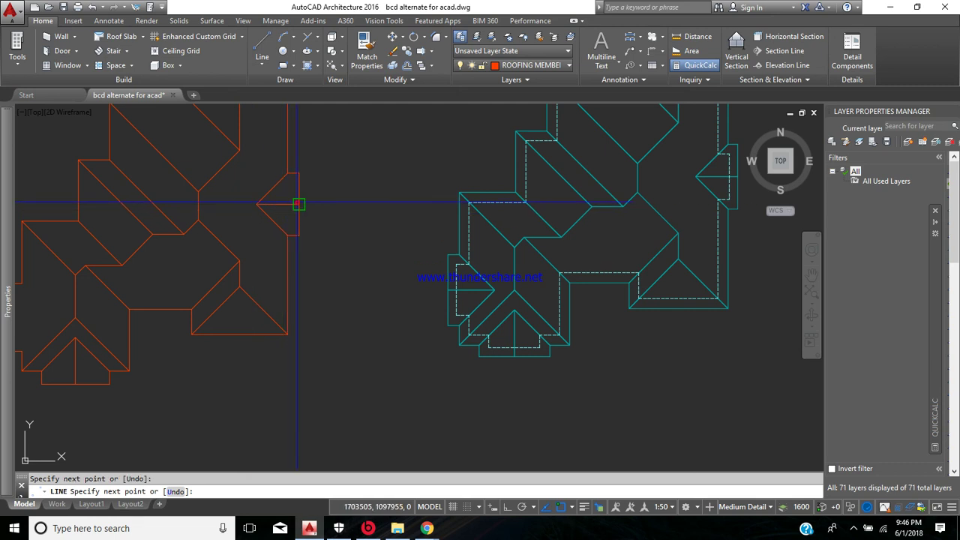
key("Escape")
scroll(309, 231, "down", 2)
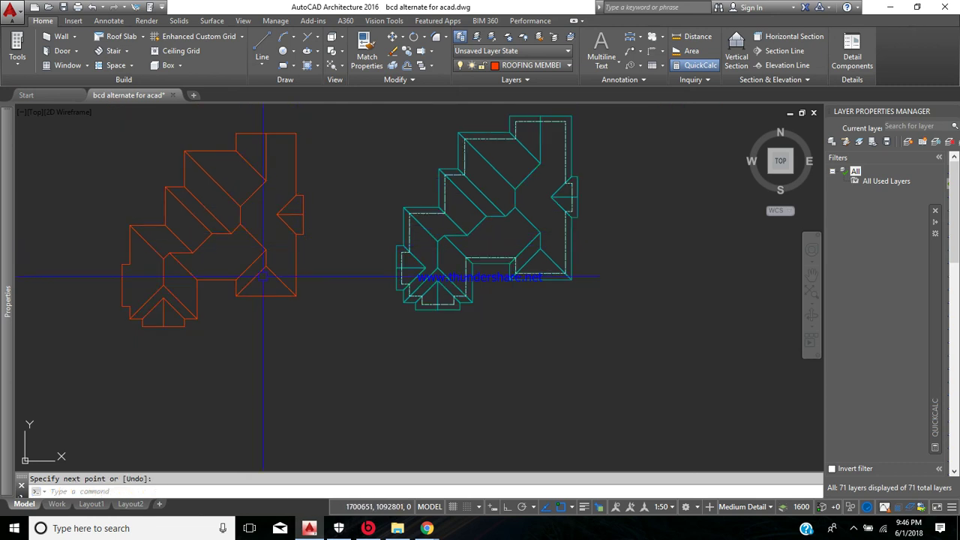
middle_click_drag(249, 286, 367, 264)
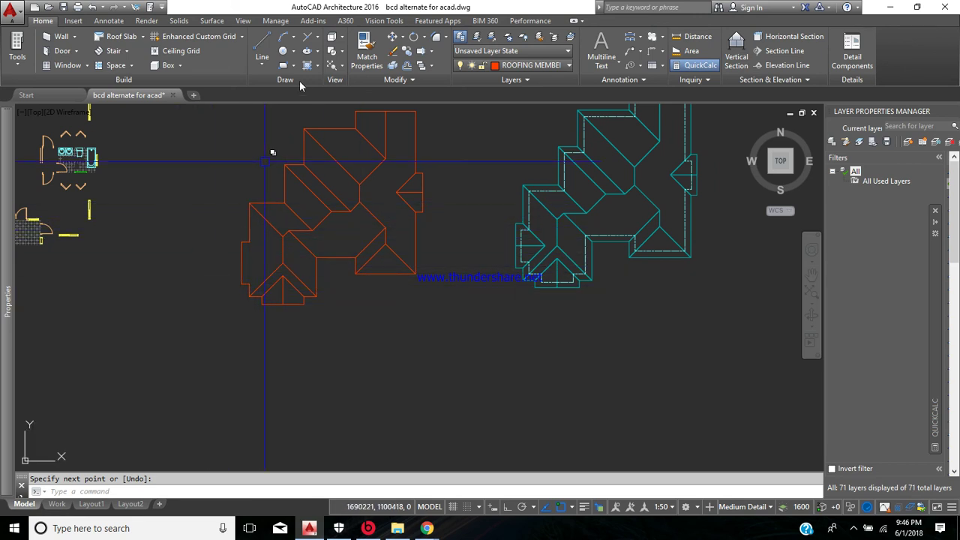
Step: Copy the lower-left diagonal roof line to near the roof's left edge
left_click(406, 50)
scroll(252, 299, "up", 2)
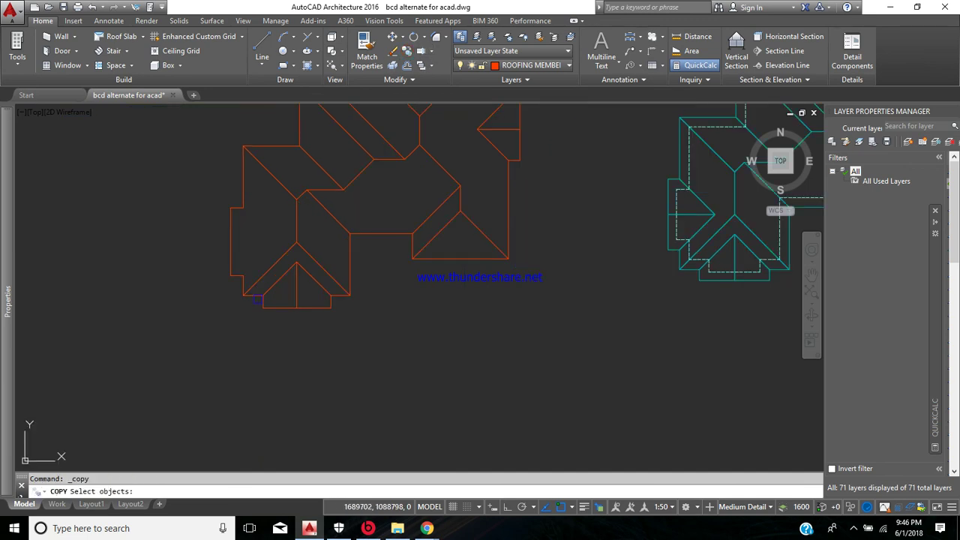
left_click(273, 288)
key("Return")
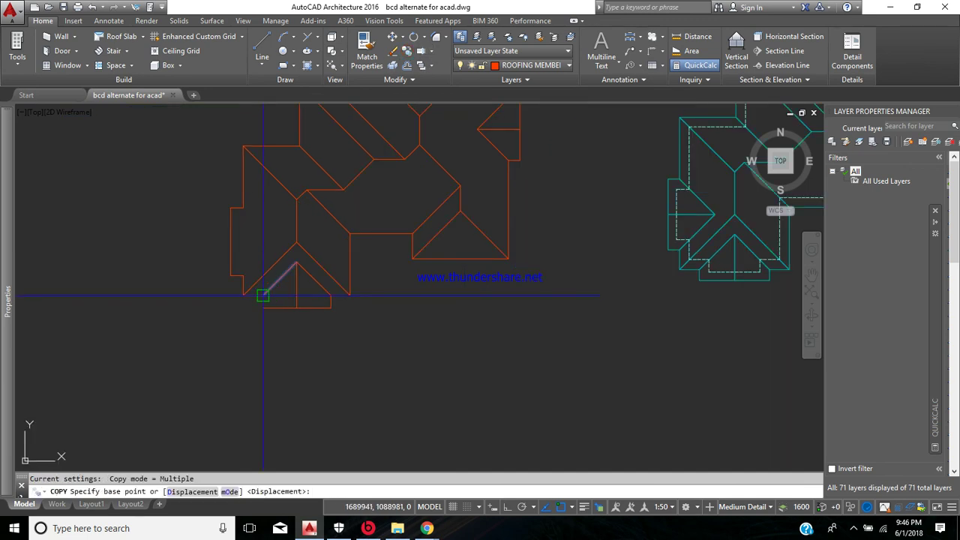
left_click(263, 293)
left_click(243, 276)
key("Return")
Step: Copy another diagonal roof line from the roof corner to the roof's left corner
key("Return")
key("Return")
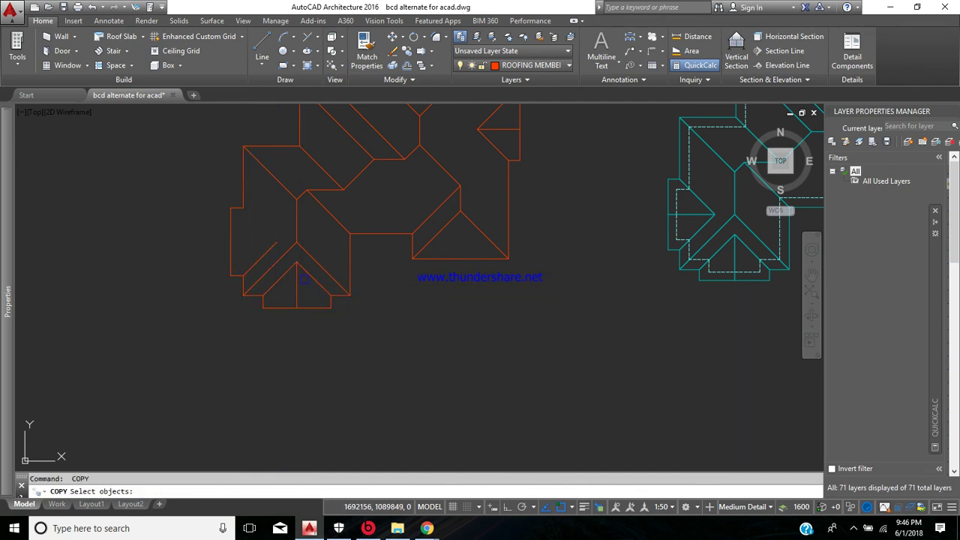
left_click(308, 271)
key("Return")
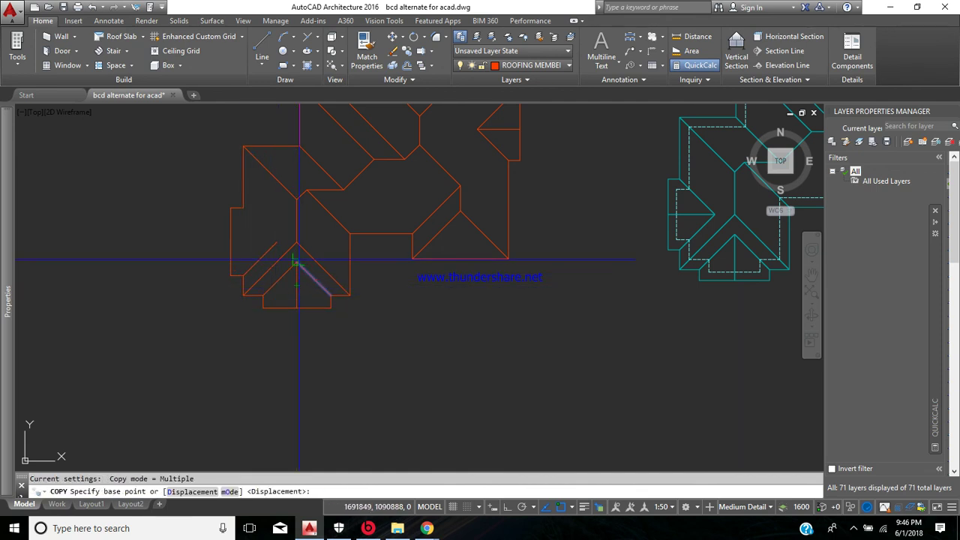
left_click(296, 263)
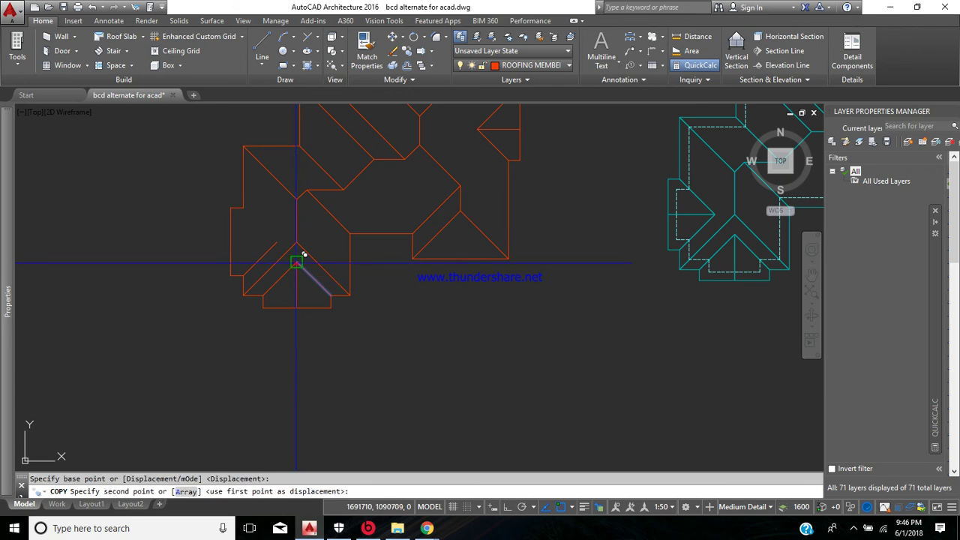
left_click(242, 208)
key("Return")
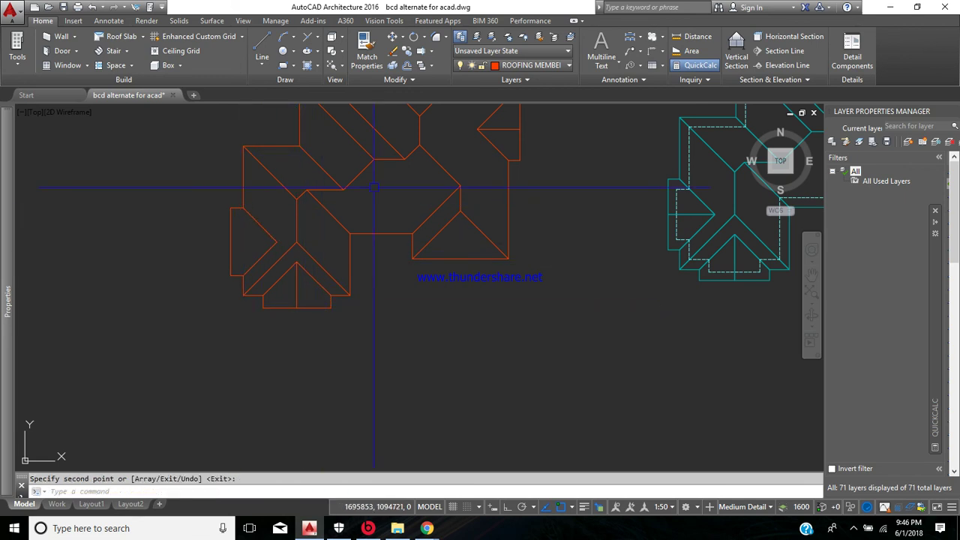
Step: Draw the horizontal gable line across the lower-left side of the roof
left_click(262, 46)
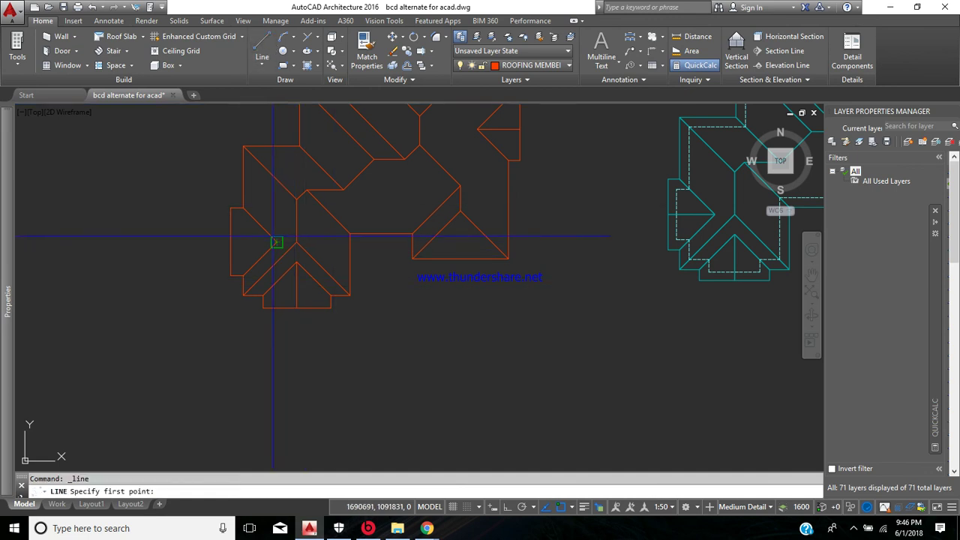
left_click(277, 242)
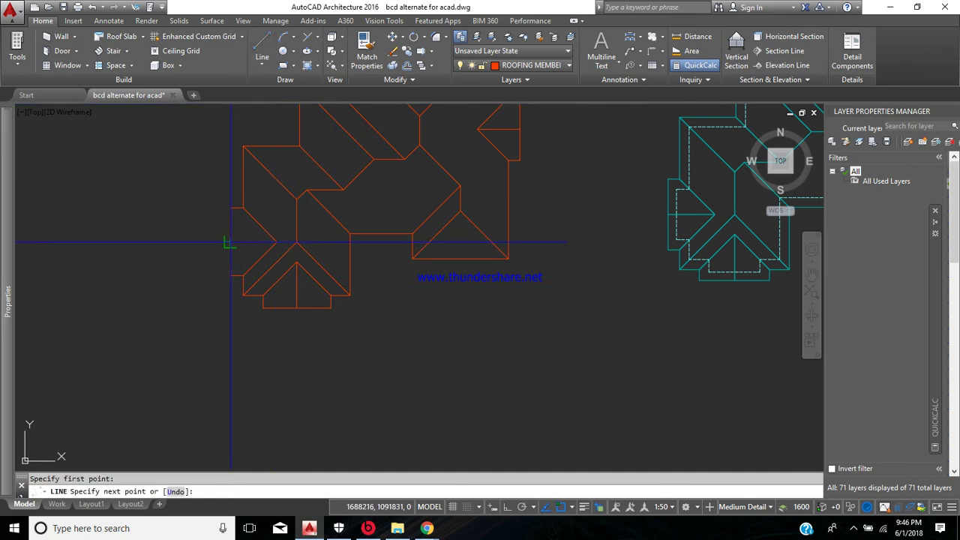
left_click(230, 241)
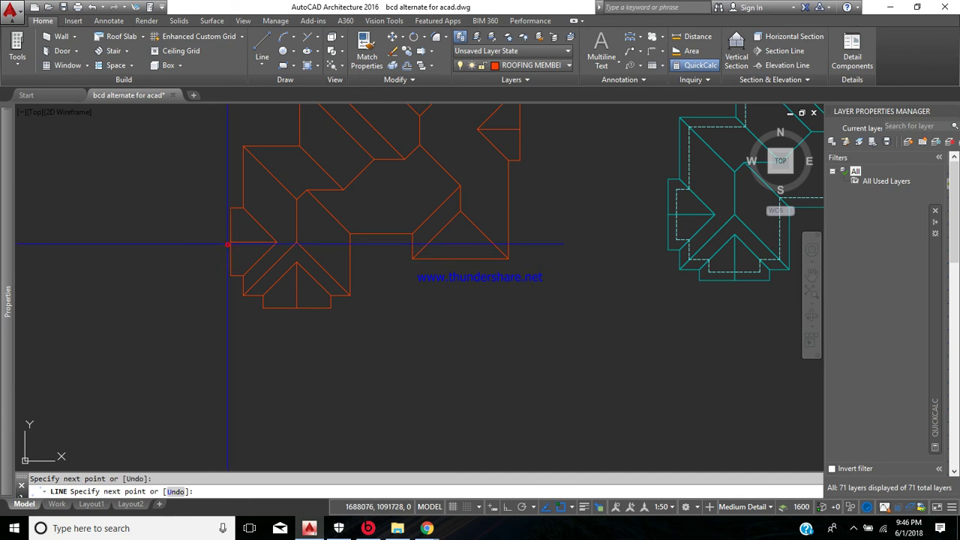
scroll(232, 269, "down", 4)
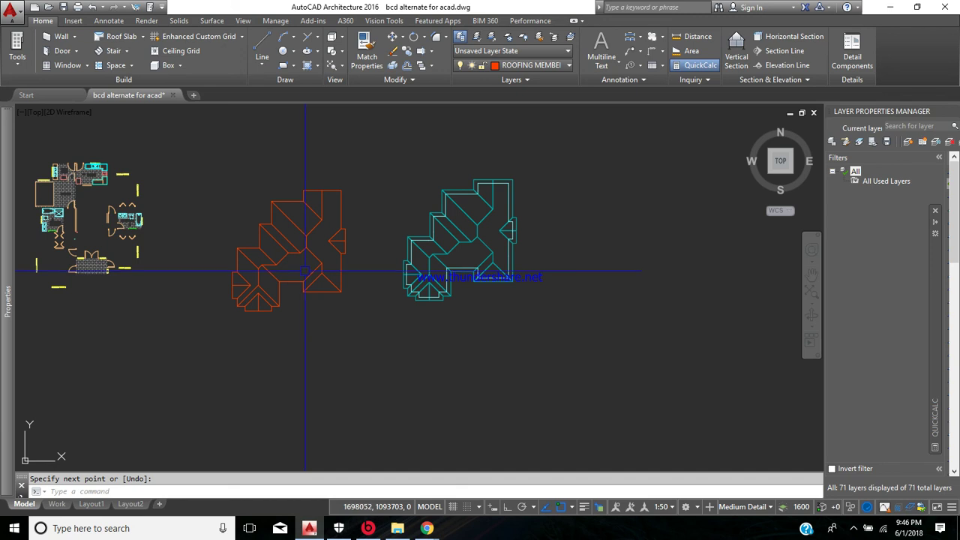
scroll(312, 207, "up", 2)
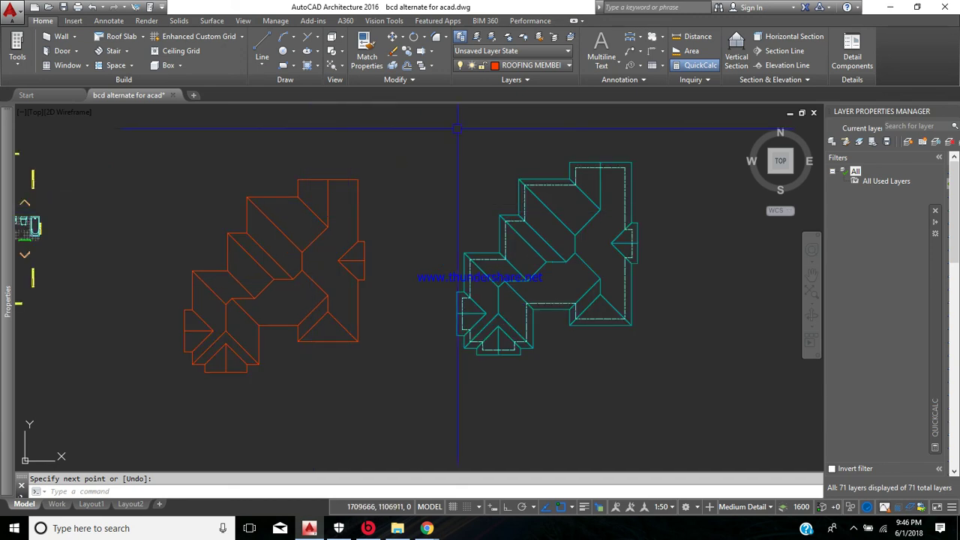
Step: Switch on the A-Wall layer in the Layer list so the cyan walls show under the roof
left_click(570, 66)
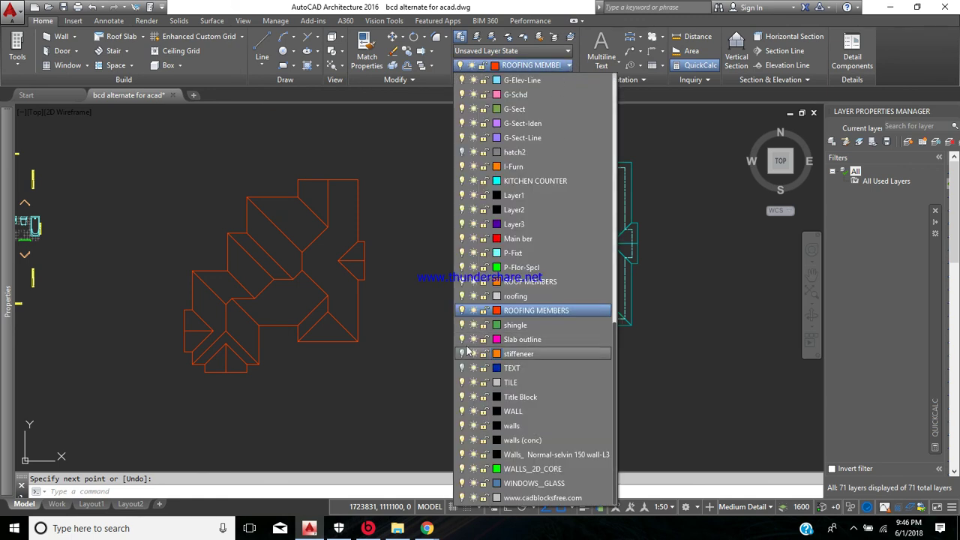
scroll(501, 213, "up", 2)
scroll(501, 212, "up", 5)
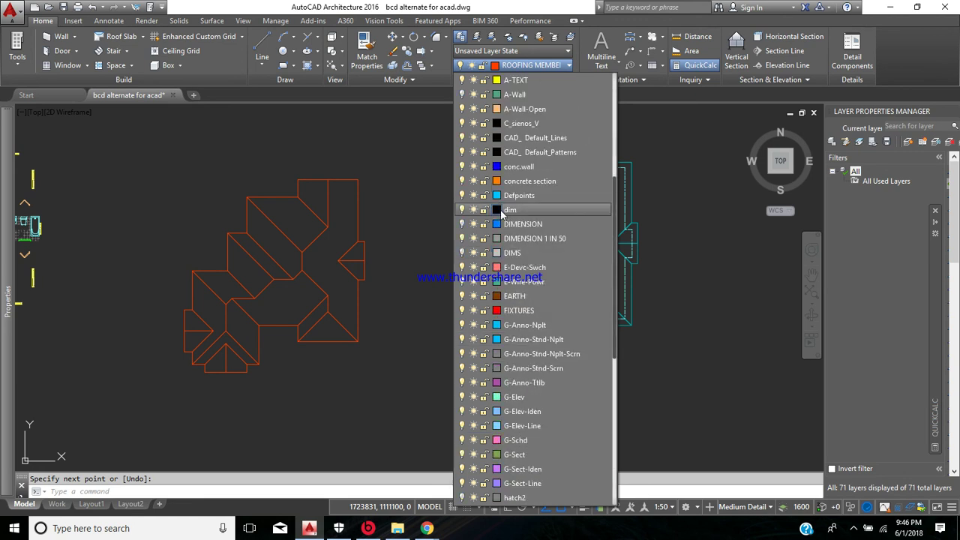
scroll(504, 211, "up", 3)
scroll(507, 209, "up", 4)
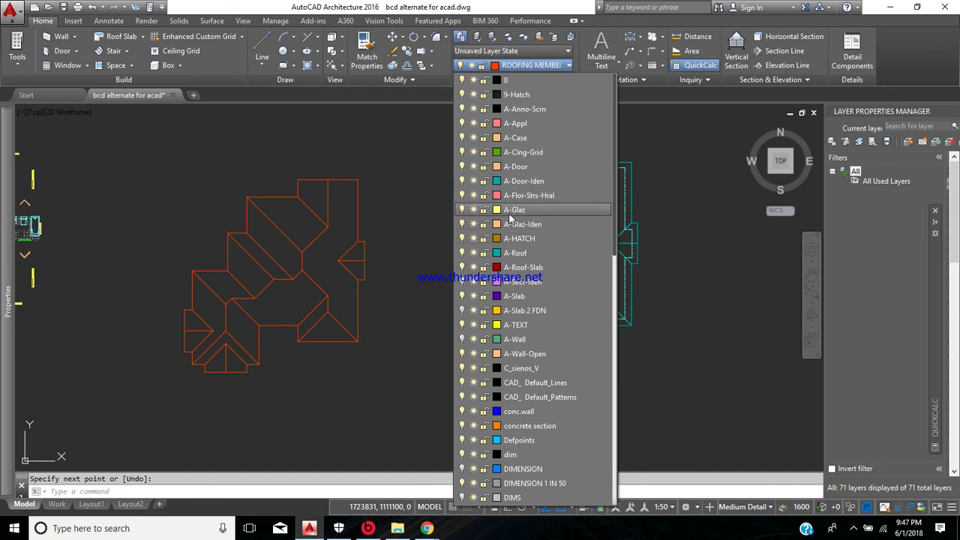
left_click(462, 340)
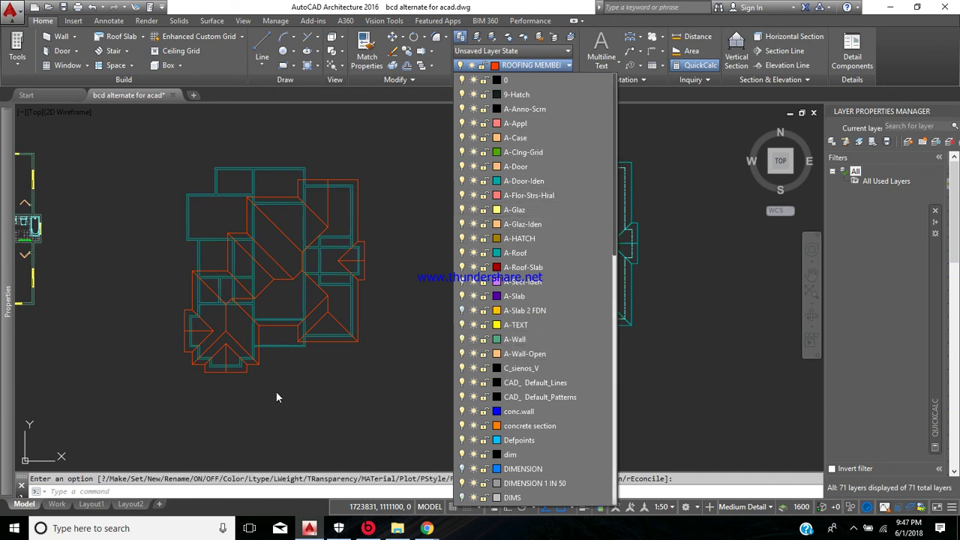
left_click(277, 396)
mouse_move(307, 280)
middle_mouse_down()
mouse_move(367, 280)
mouse_move(398, 267)
mouse_move(404, 282)
middle_mouse_up()
scroll(396, 255, "up", 3)
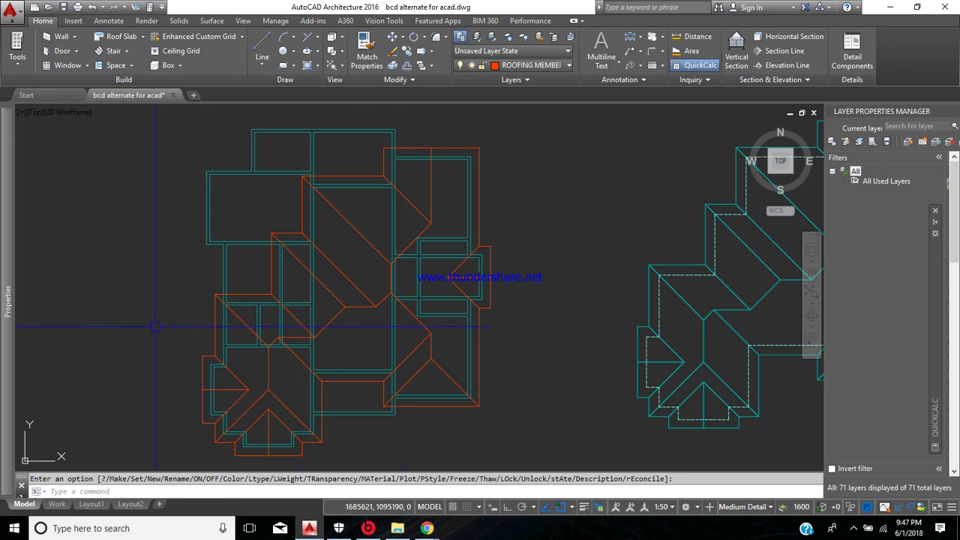
mouse_move(295, 268)
middle_mouse_down()
mouse_move(259, 272)
mouse_move(255, 282)
middle_mouse_up()
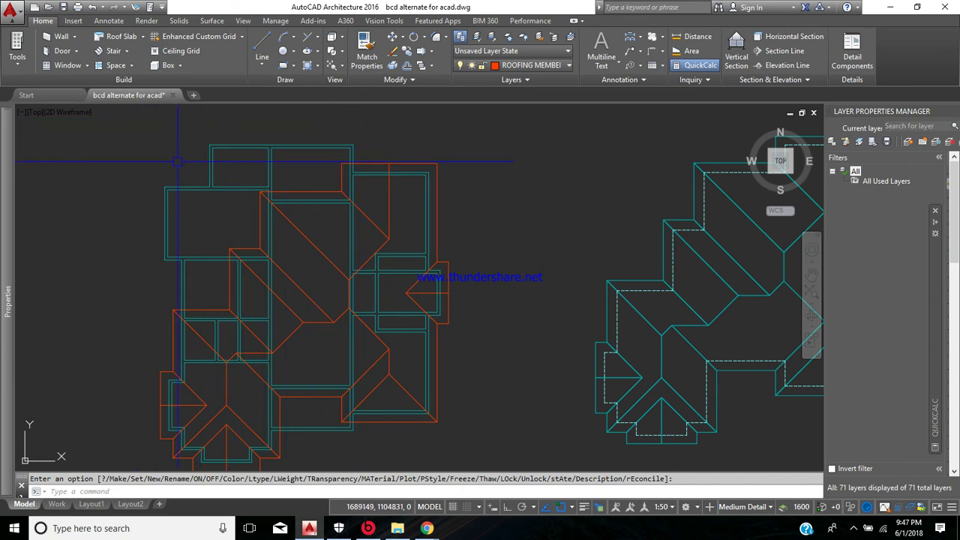
middle_click_drag(187, 291, 187, 283)
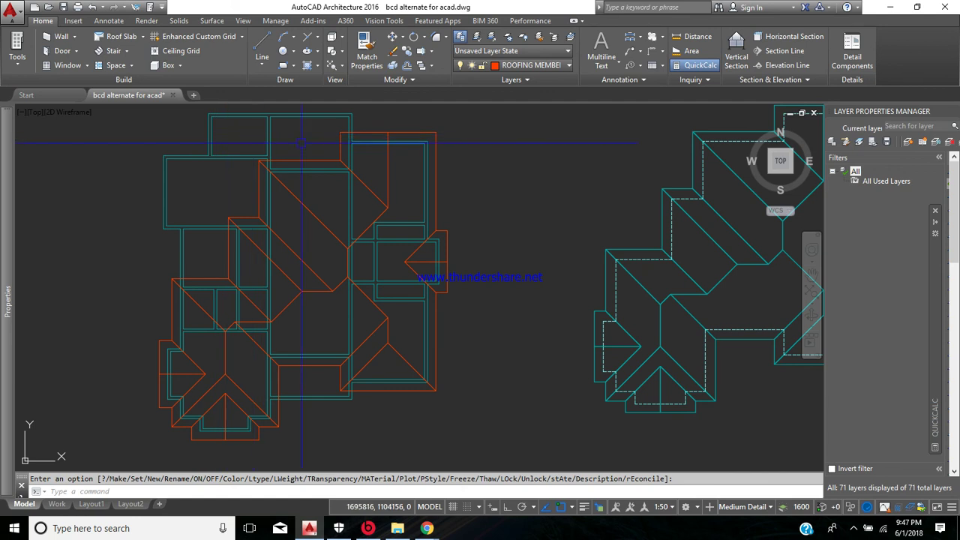
middle_click_drag(325, 267, 339, 282)
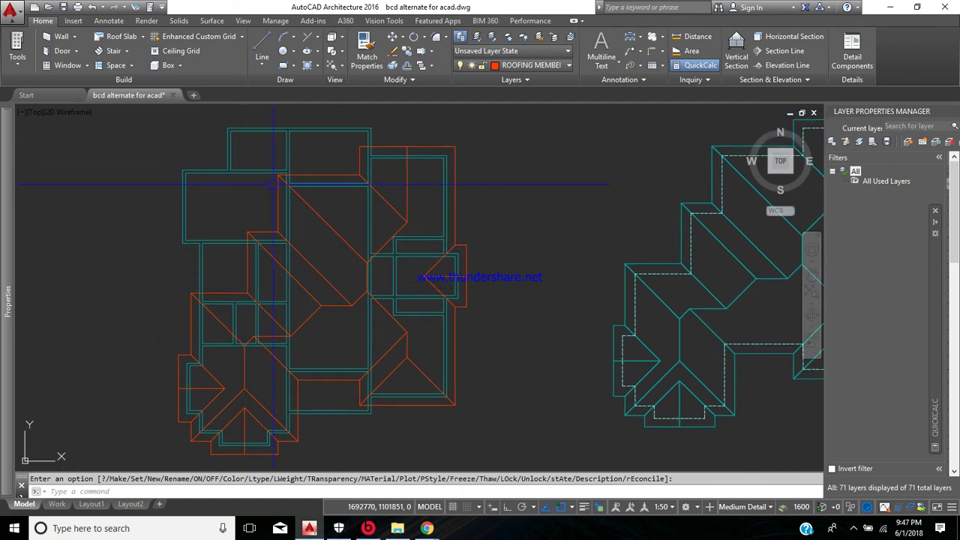
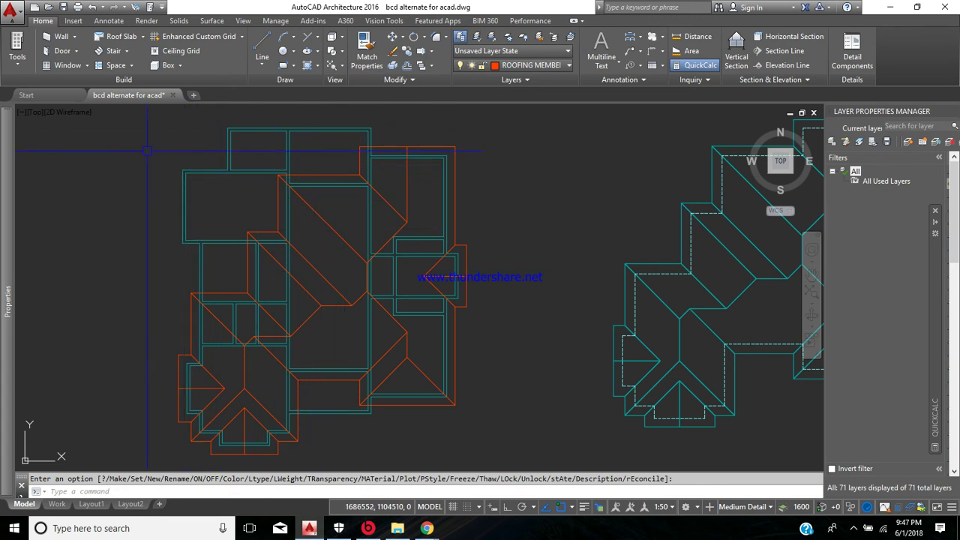
Step: Switch the current layer from ROOFING MEMBERS to A-Roof-Slab using the Layers panel dropdown
left_click(570, 66)
left_click(569, 65)
left_click(569, 66)
left_click(569, 66)
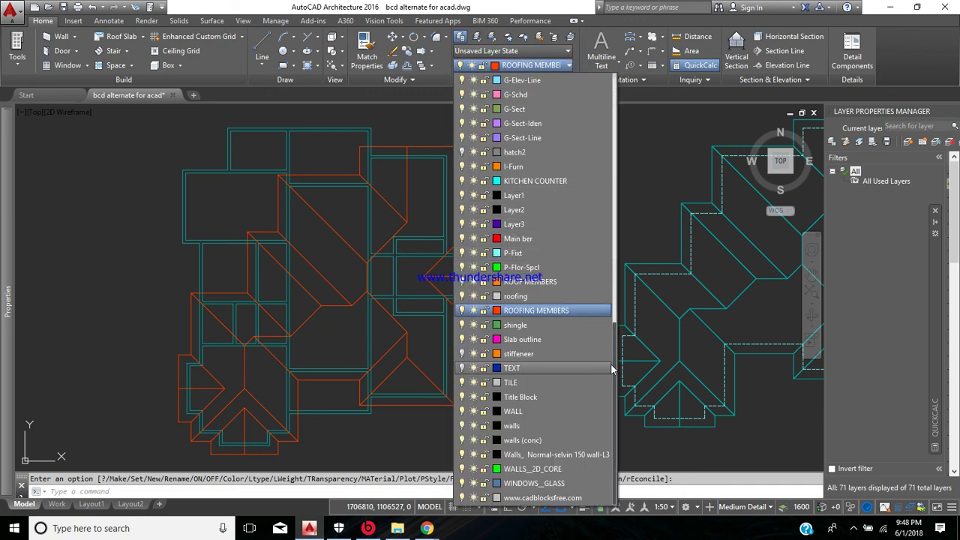
scroll(618, 339, "up", 2)
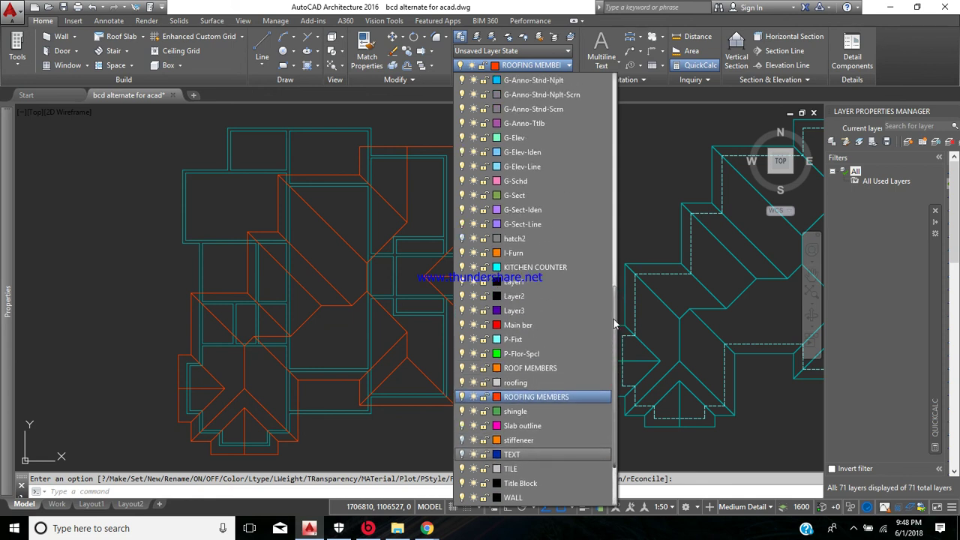
scroll(617, 291, "up", 2)
scroll(613, 319, "up", 4)
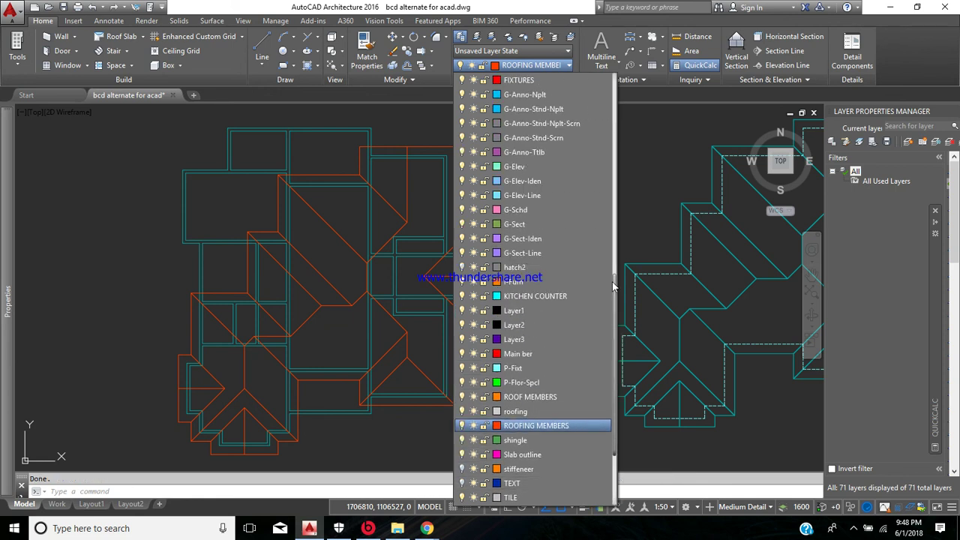
scroll(622, 239, "up", 5)
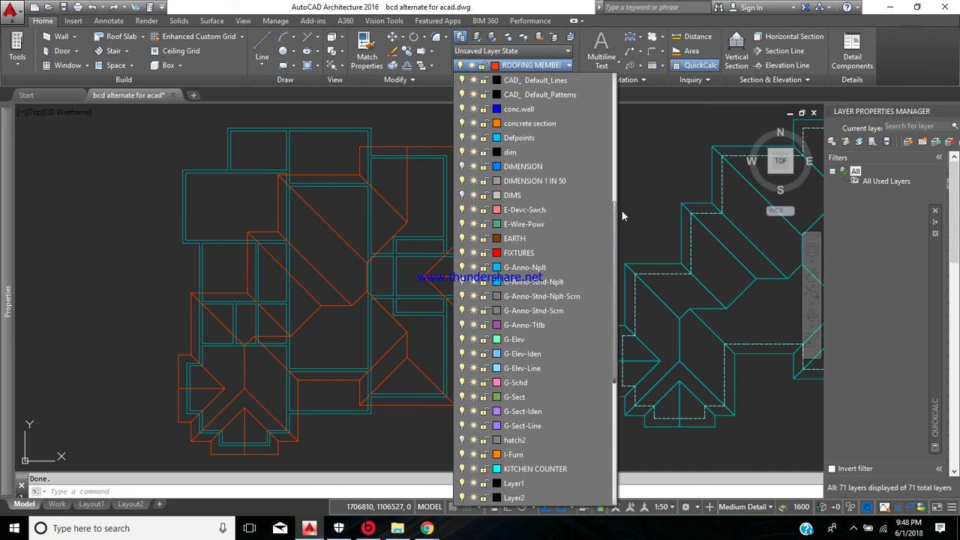
scroll(621, 165, "up", 1)
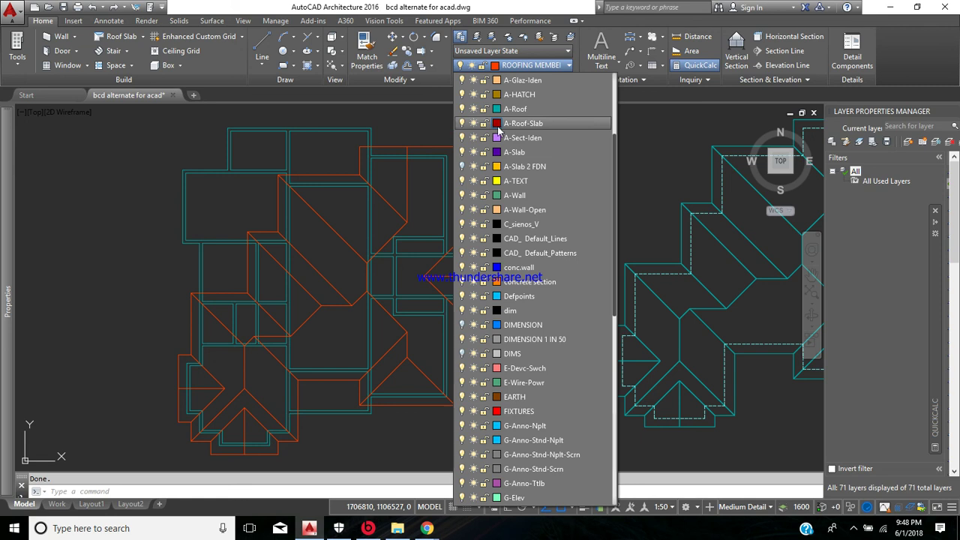
left_click(516, 125)
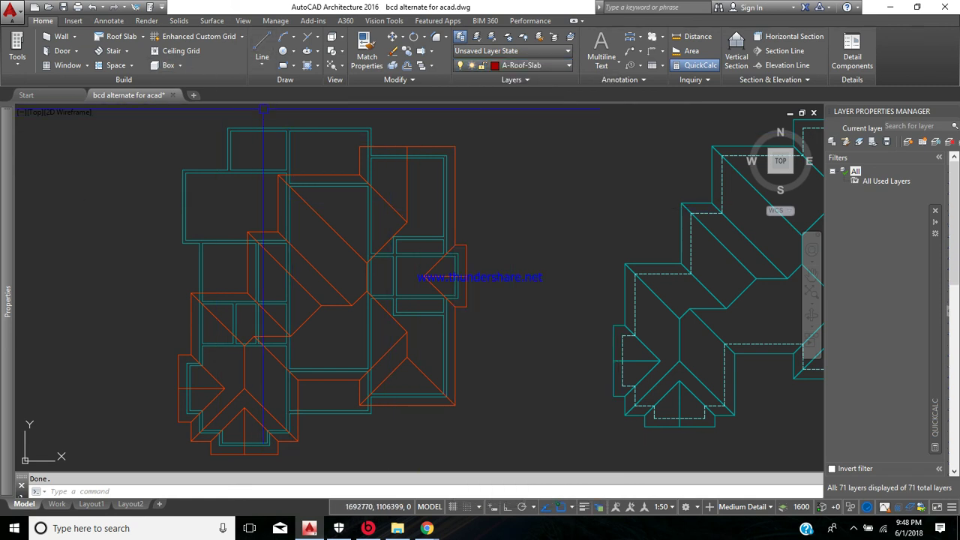
Step: Start a polyline and place its first three vertices on the outline corners
left_click(263, 68)
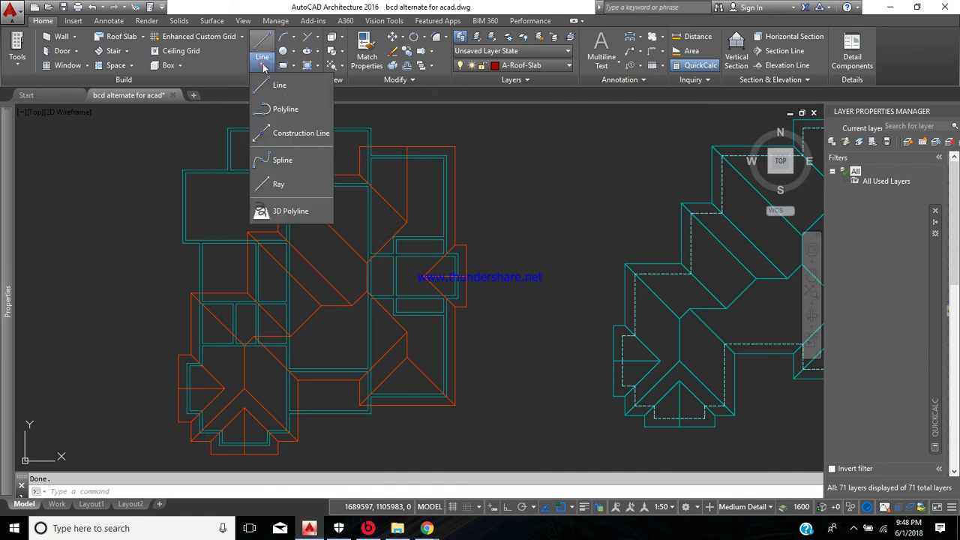
left_click(289, 113)
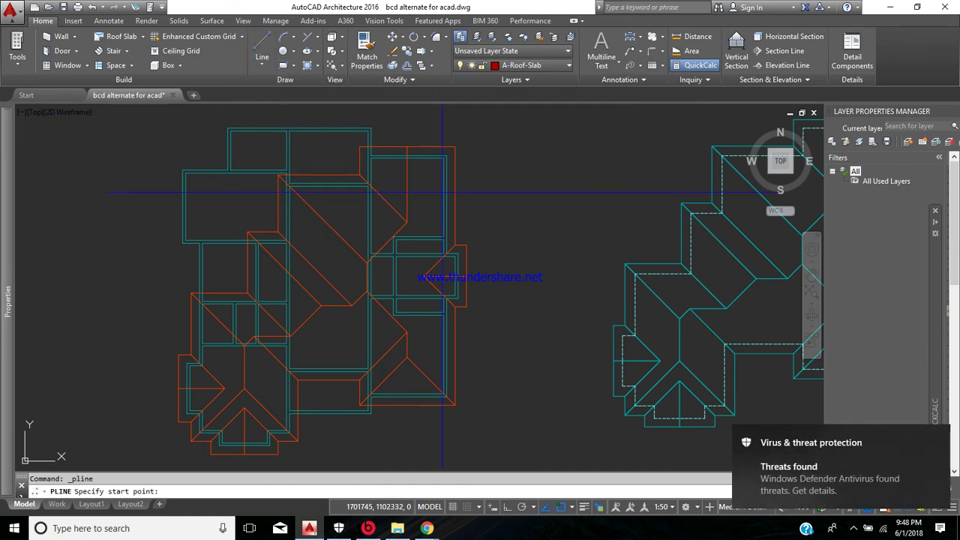
scroll(417, 272, "up", 3)
scroll(367, 239, "up", 2)
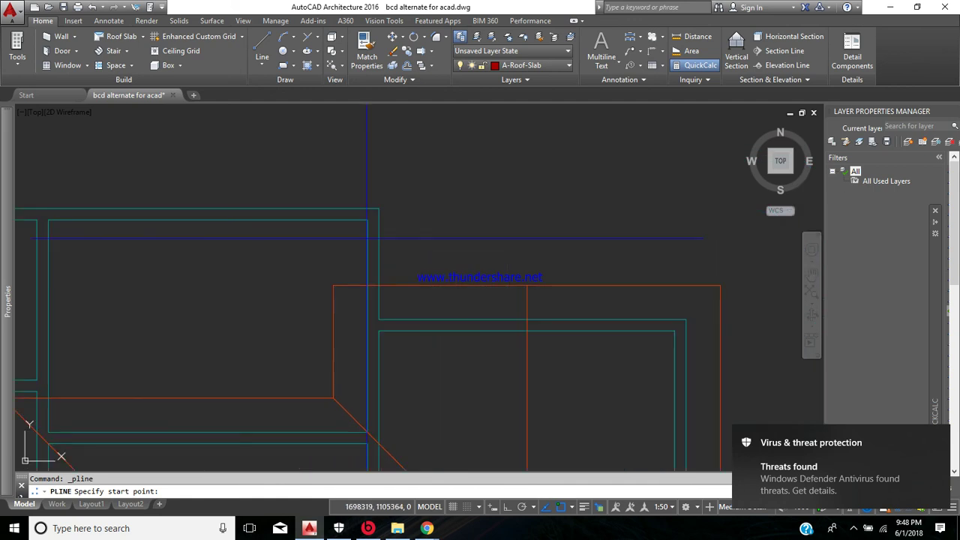
left_click(379, 319)
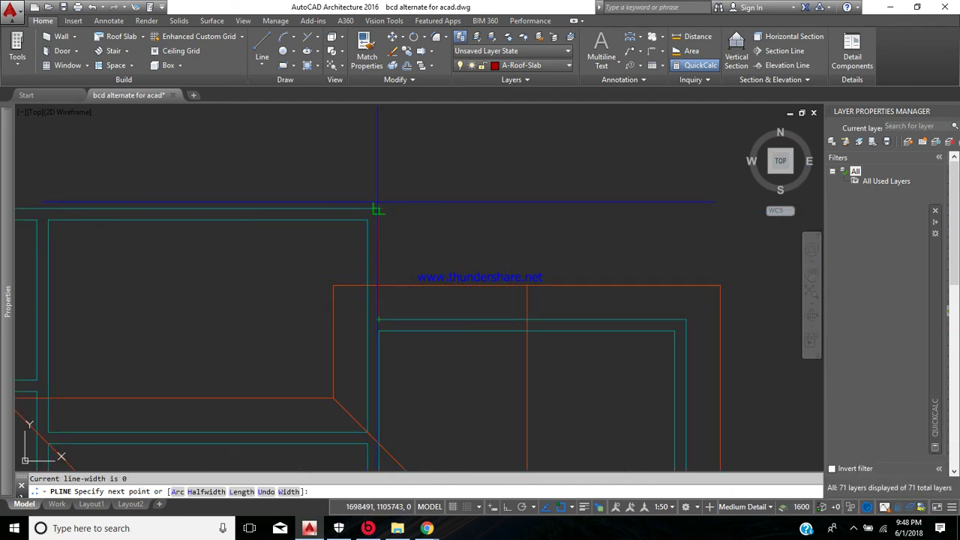
left_click(379, 209)
middle_click_drag(334, 213, 392, 198)
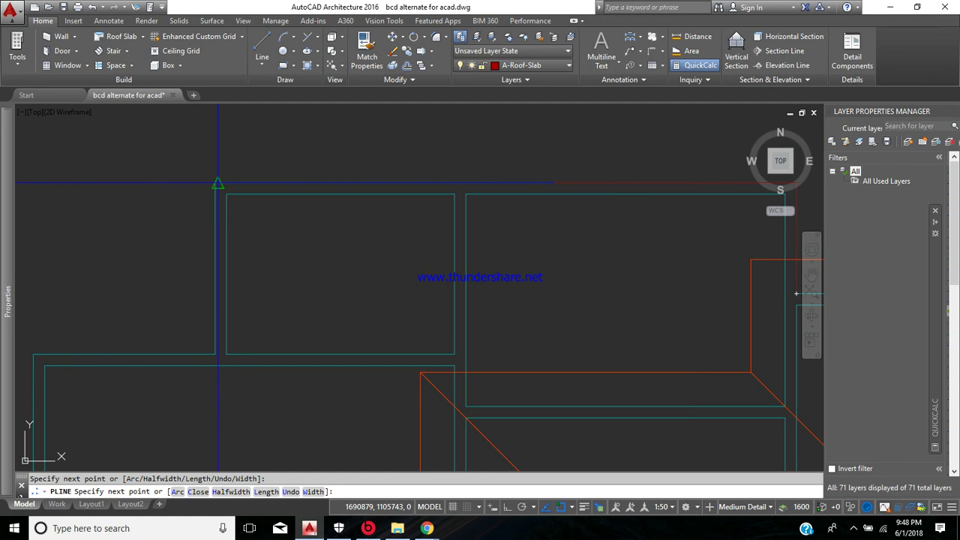
left_click(216, 182)
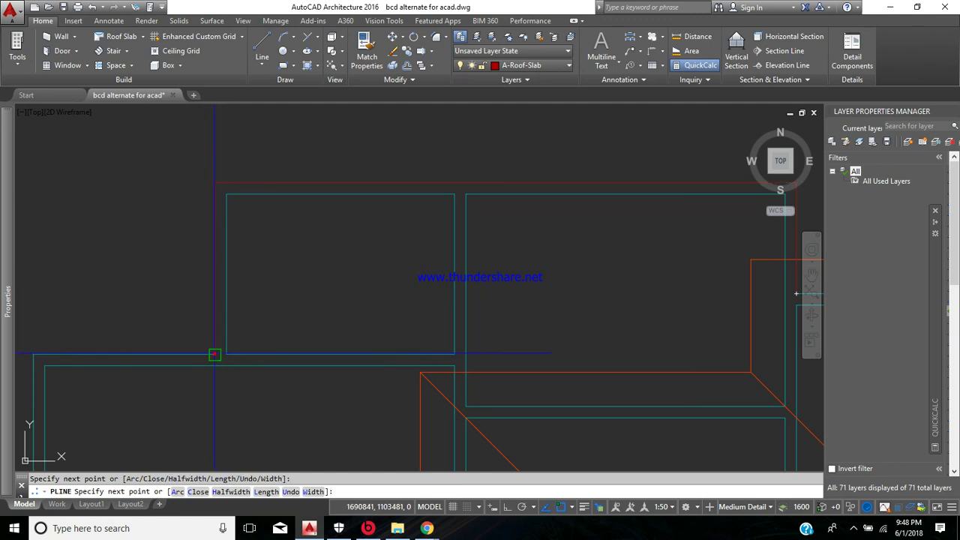
Step: Pan and zoom along the floor plan to bring the next outline corners into view
middle_click_drag(165, 336, 350, 293)
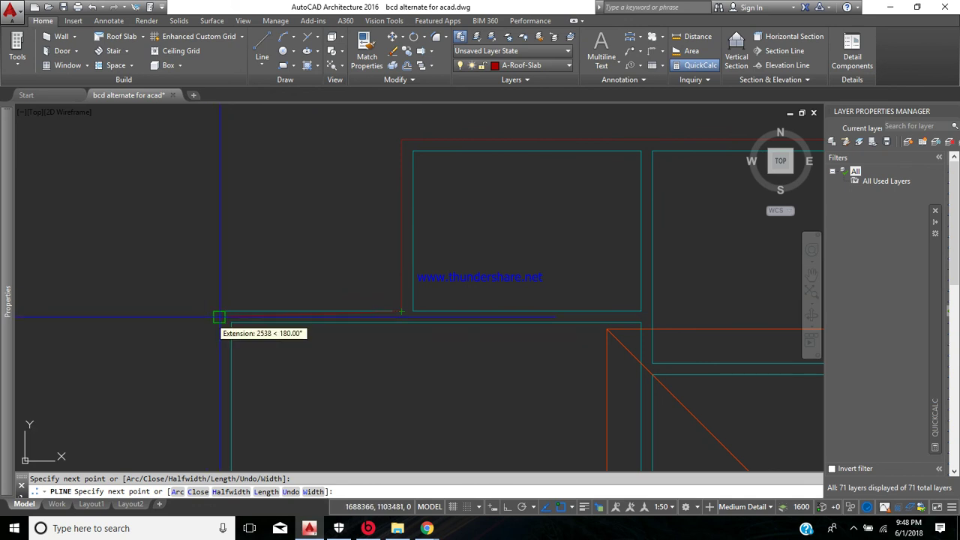
middle_click_drag(217, 312, 246, 391)
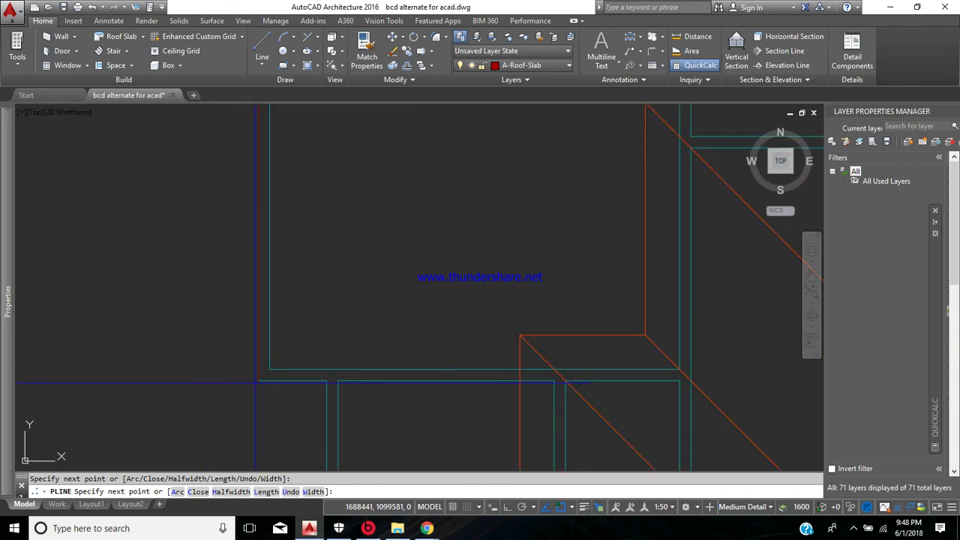
scroll(325, 382, "down", 2)
middle_click_drag(325, 382, 322, 259)
scroll(323, 279, "up", 1)
scroll(322, 279, "up", 1)
scroll(322, 282, "up", 2)
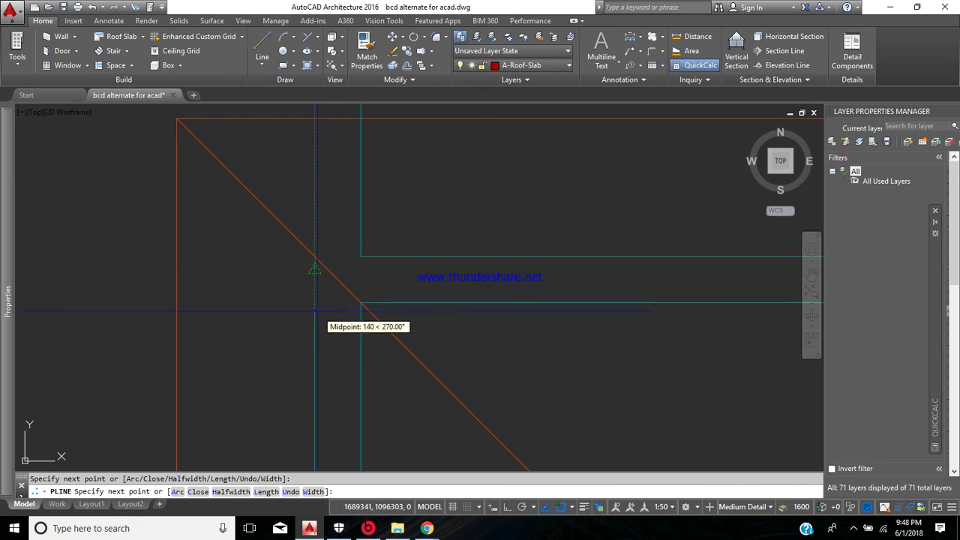
scroll(314, 269, "down", 3)
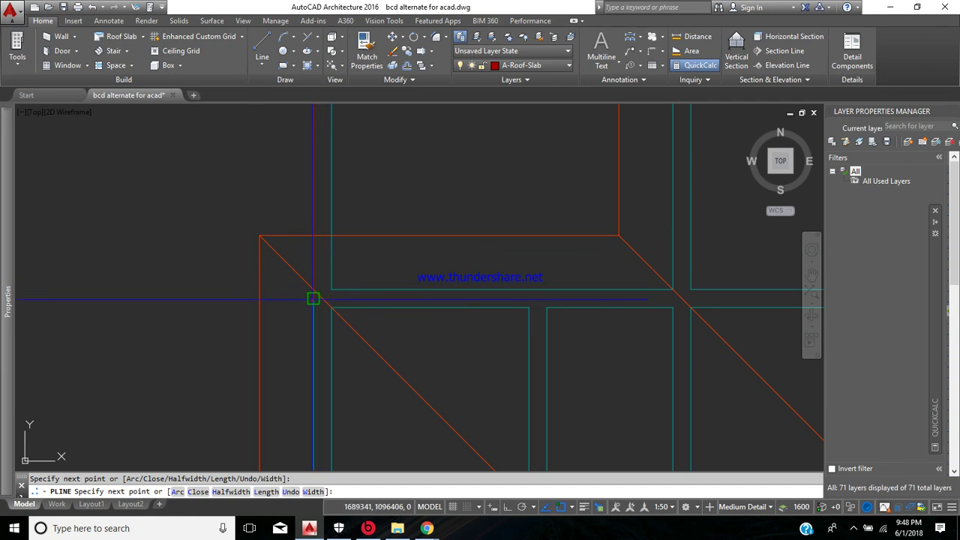
scroll(348, 297, "up", 4)
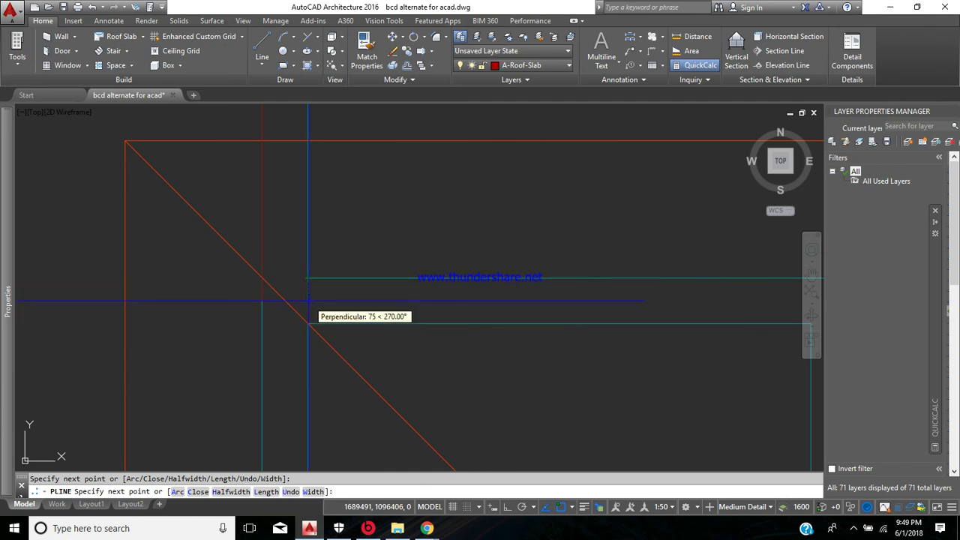
scroll(307, 324, "down", 3)
mouse_move(307, 324)
middle_mouse_down()
mouse_move(354, 321)
mouse_move(328, 399)
middle_mouse_up()
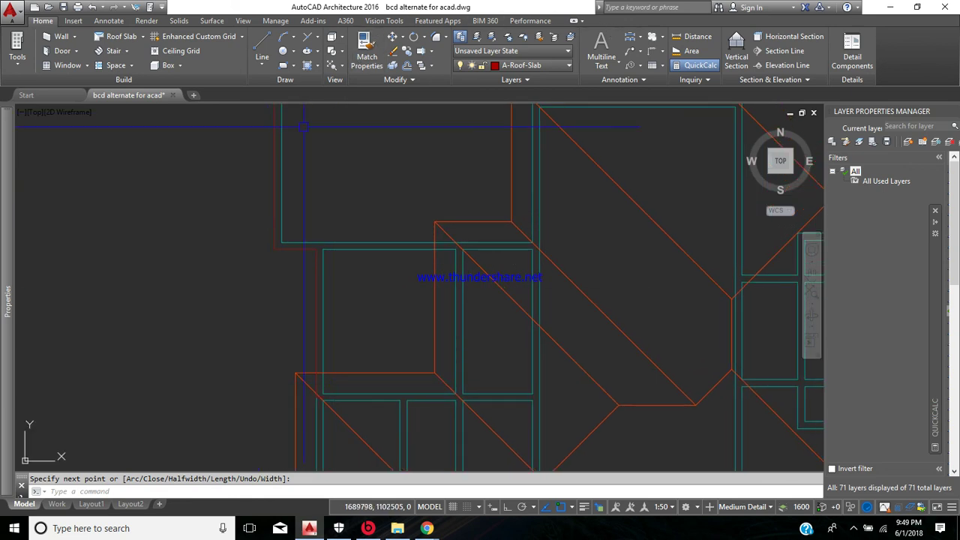
Step: Try offsetting the traced polyline by 300, then cancel the failed offset
left_click(407, 66)
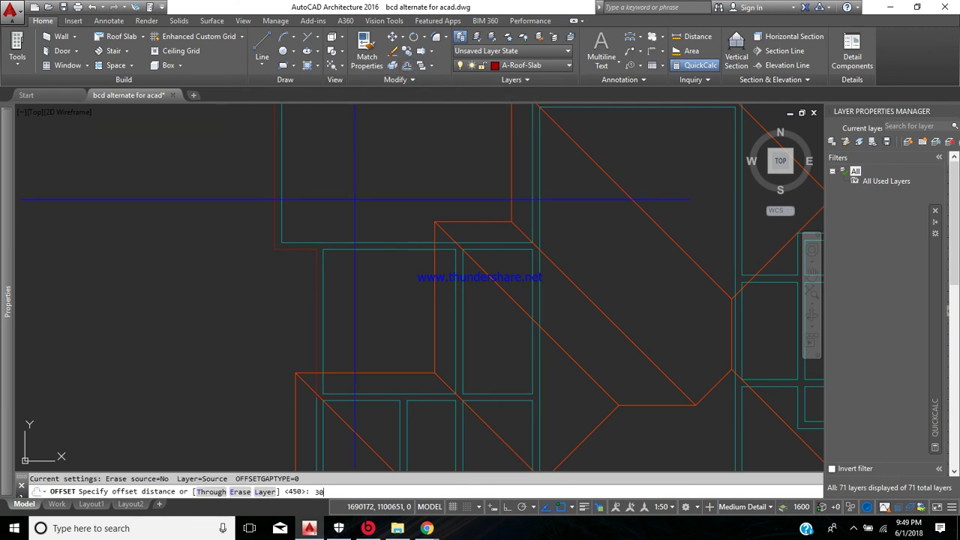
key("Return")
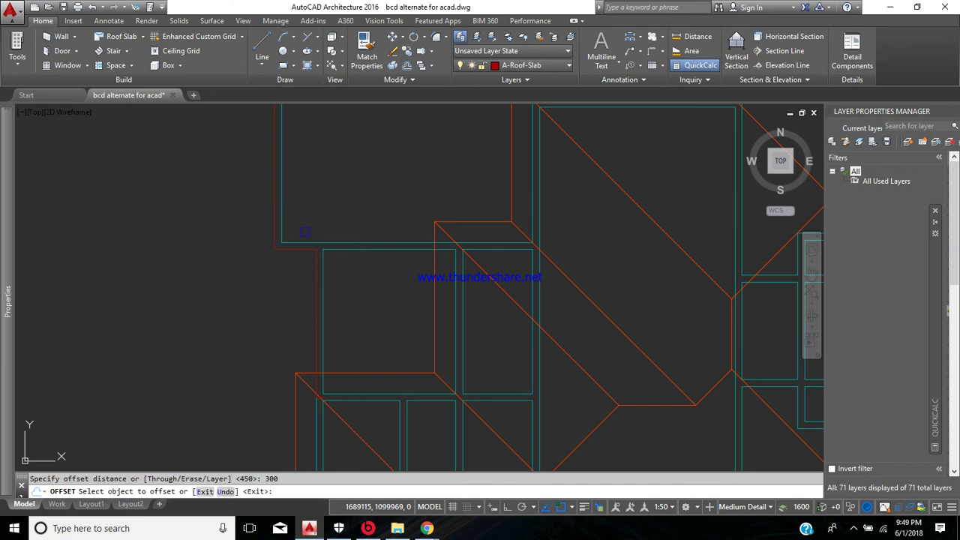
left_click(287, 209)
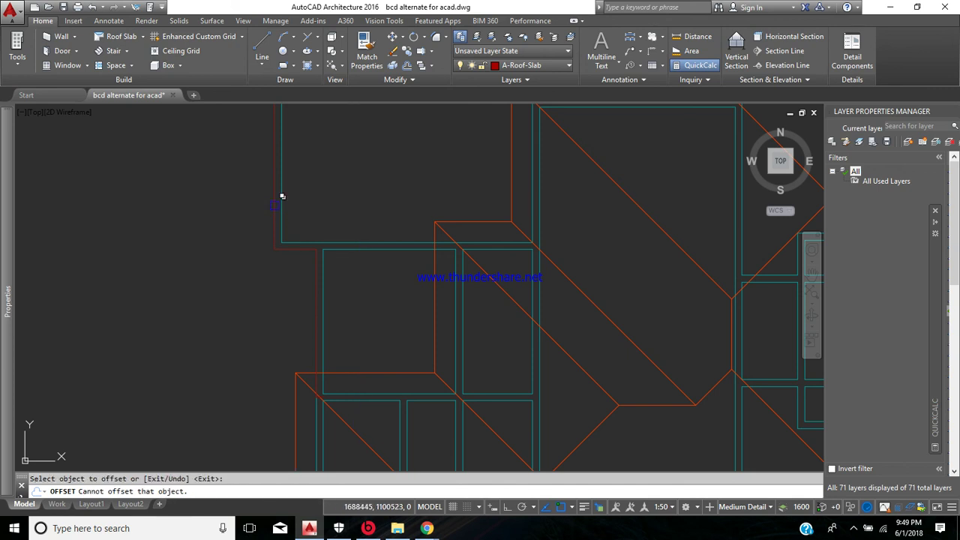
left_click(275, 206)
key("Return")
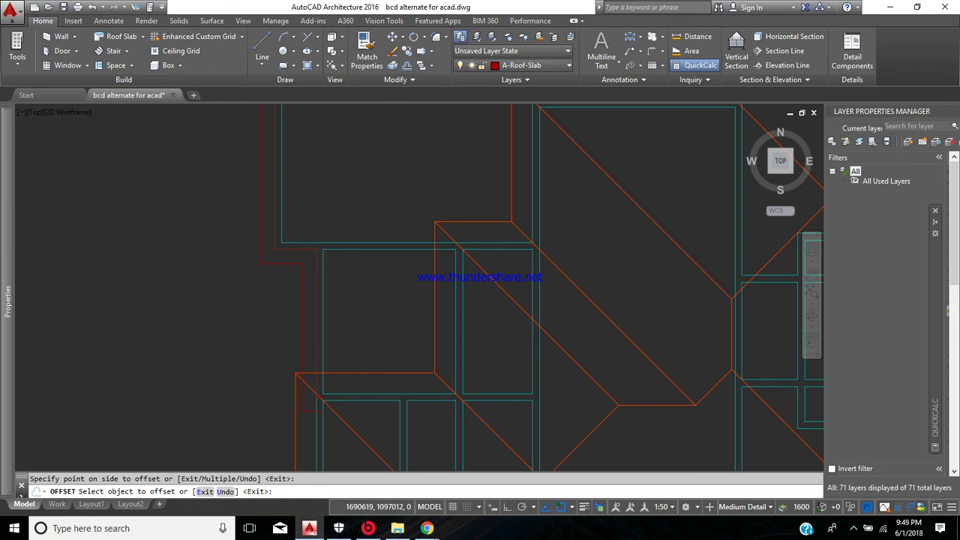
scroll(361, 353, "down", 5)
left_click(456, 375)
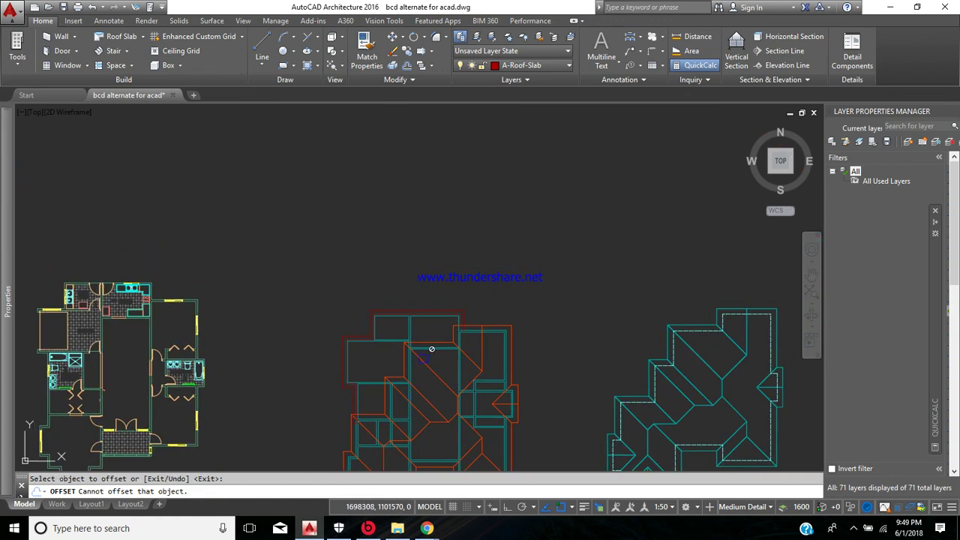
scroll(347, 358, "up", 5)
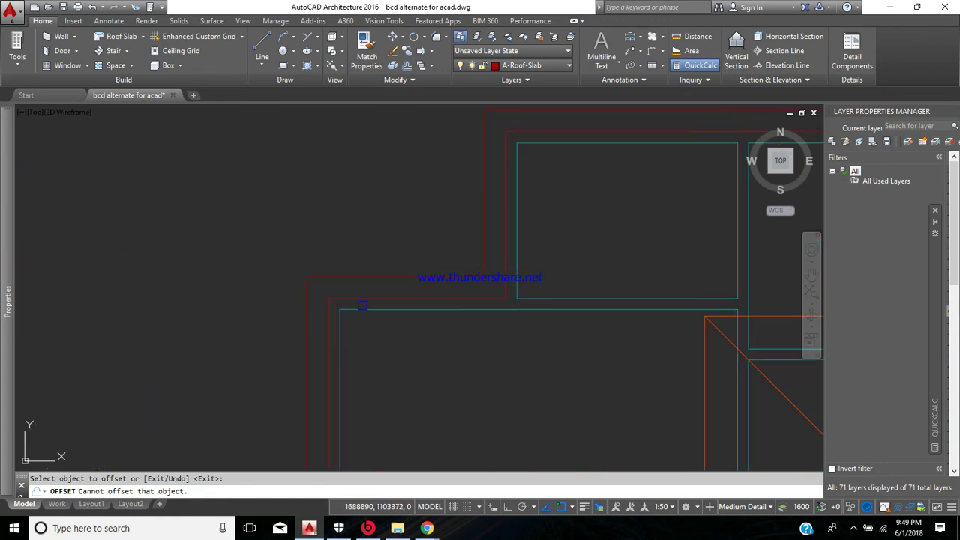
key("Escape")
Step: Delete the stray polyline at the corner and pan toward the middle plan
left_click(373, 300)
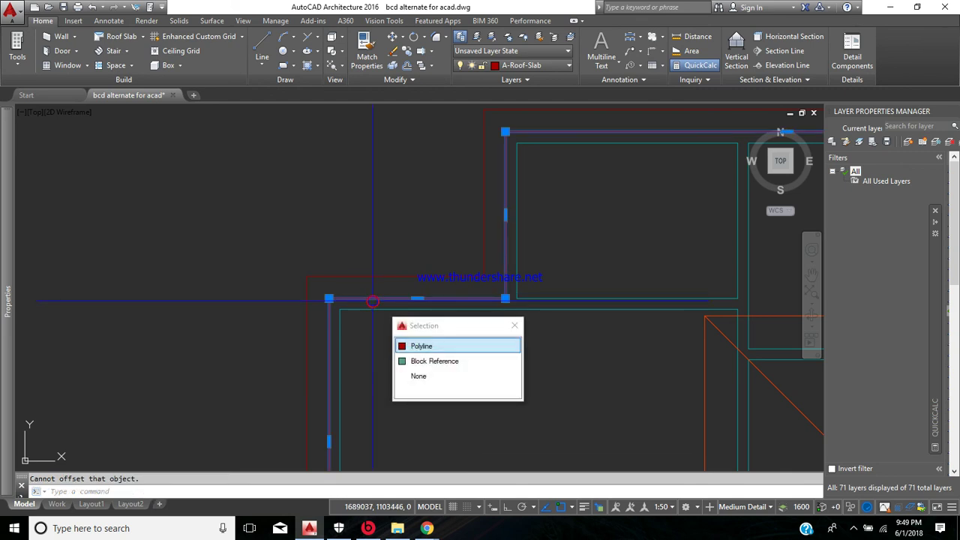
key("Delete")
scroll(380, 263, "down", 4)
middle_click_drag(380, 247, 322, 219)
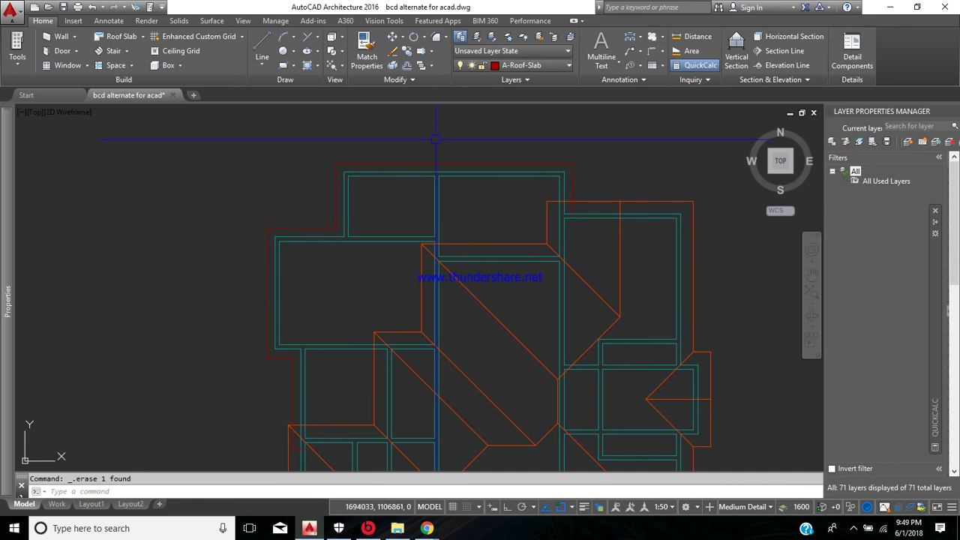
scroll(500, 291, "down", 4)
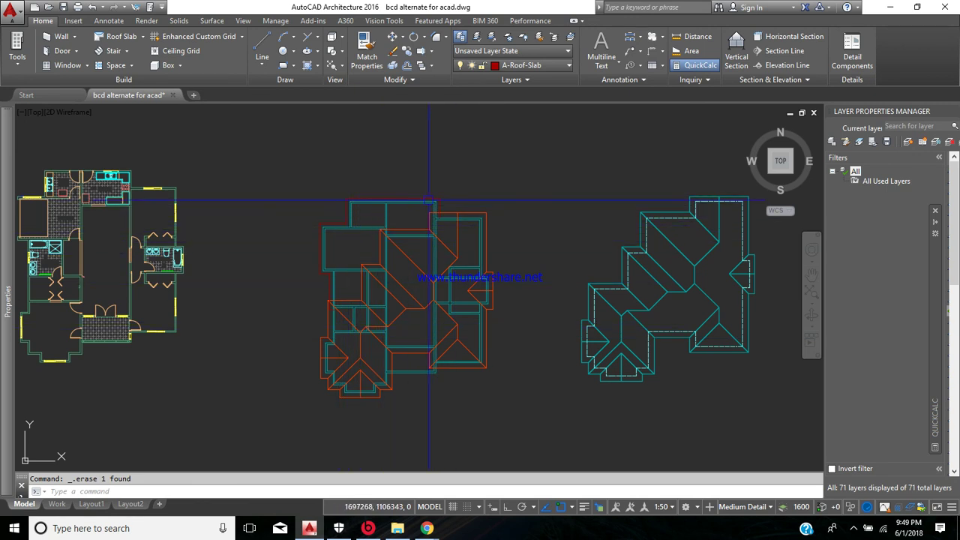
middle_click_drag(438, 340, 371, 277)
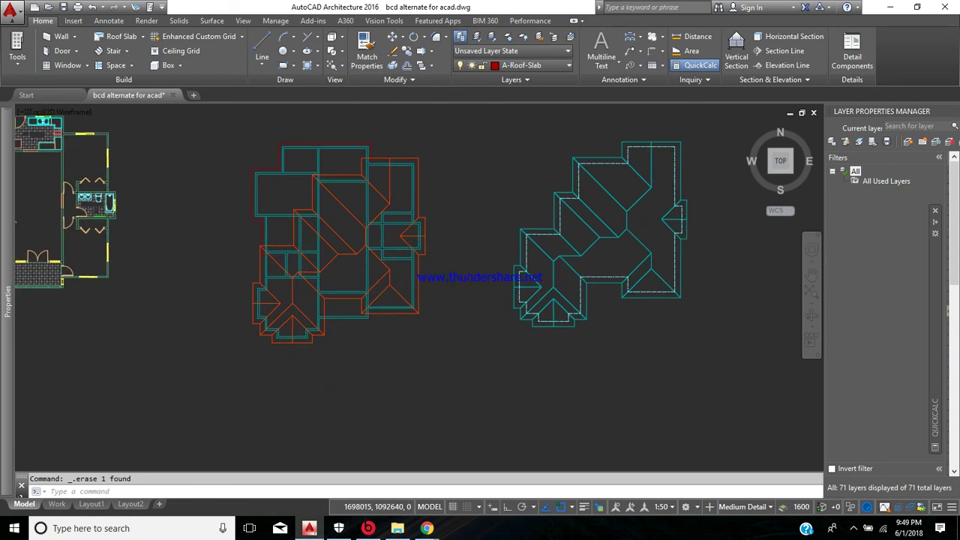
scroll(342, 328, "up", 6)
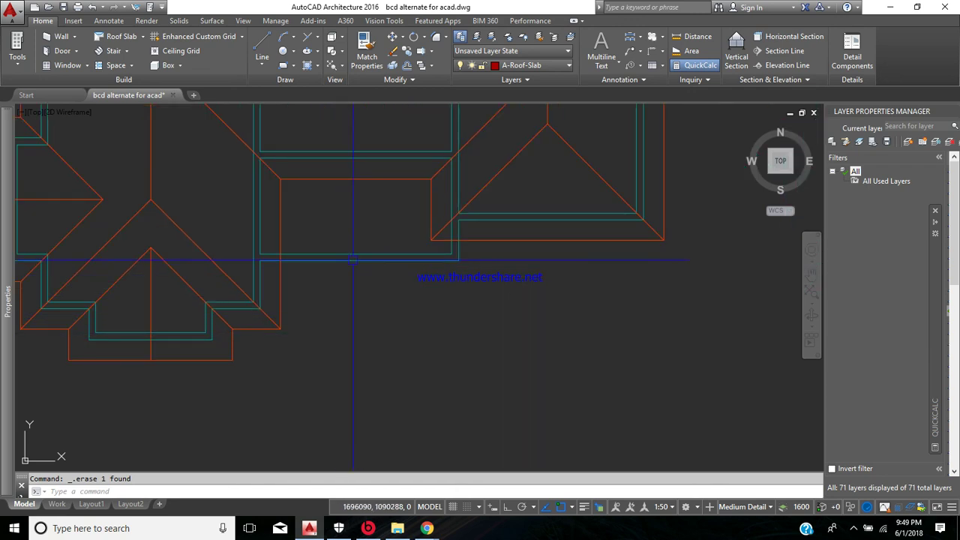
Step: Trace a three-point polyline along the bottom wall up to the wing corner
left_click(259, 67)
left_click(283, 109)
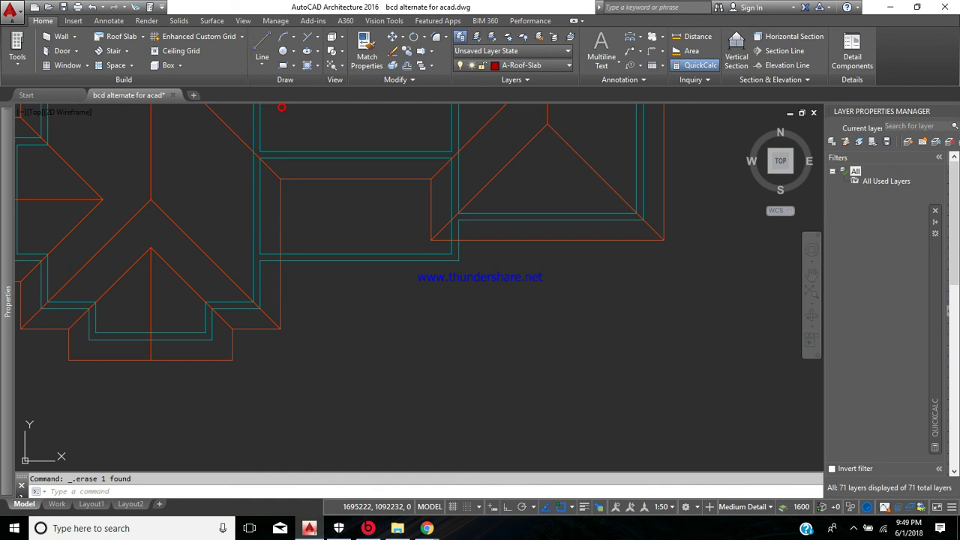
left_click(260, 260)
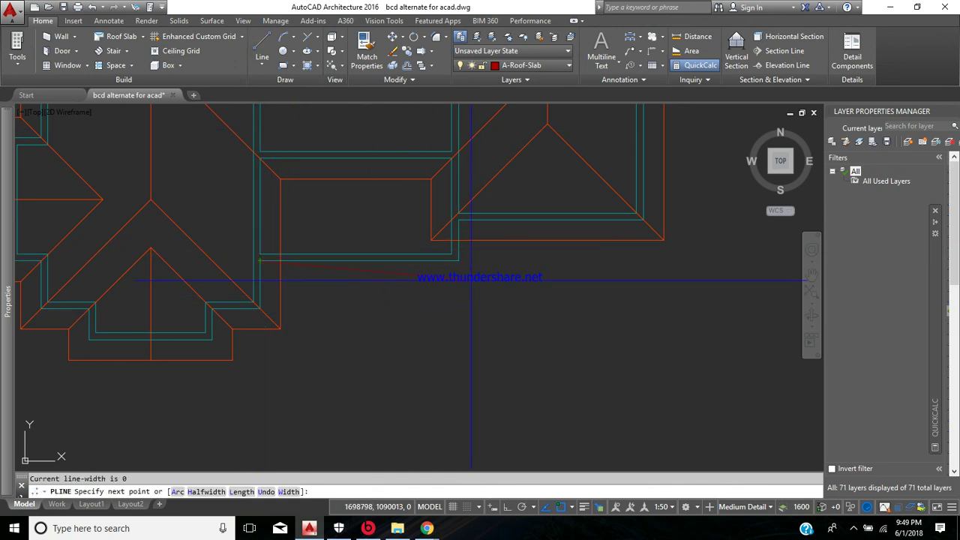
left_click(458, 260)
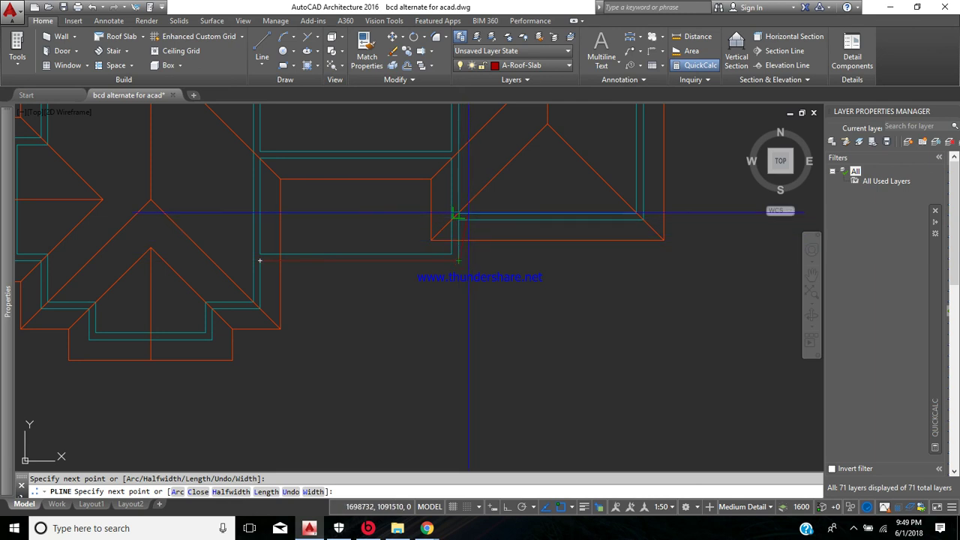
left_click(460, 219)
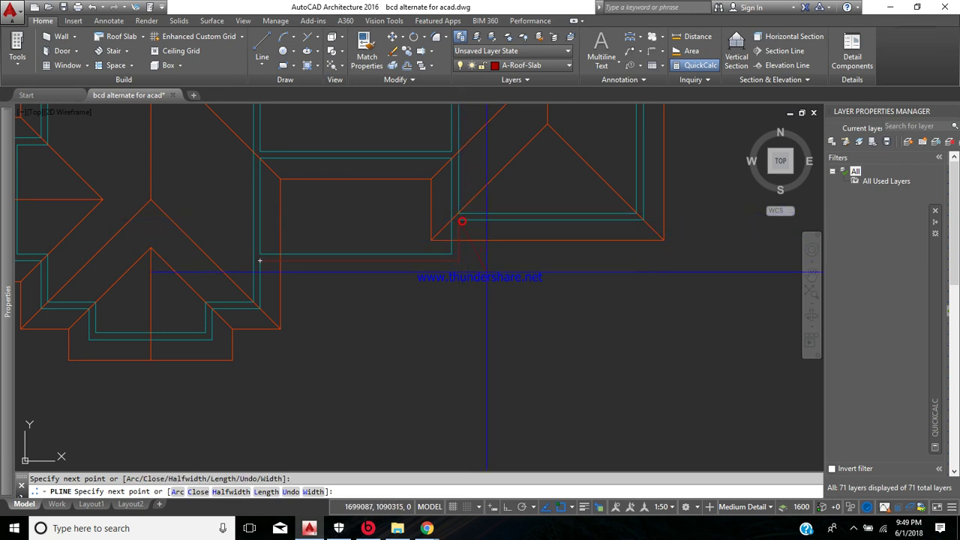
key("Return")
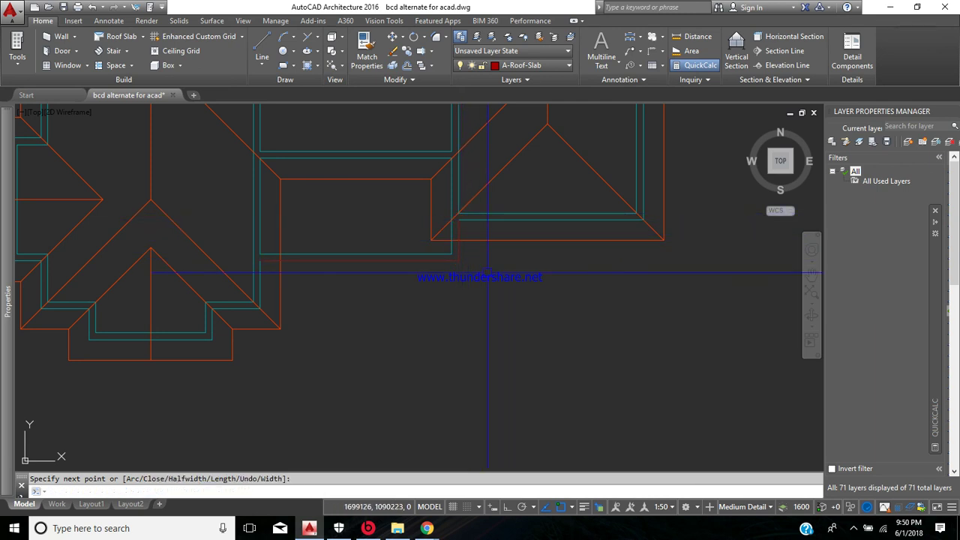
Step: Offset the new polyline 300 to the outside
left_click(405, 65)
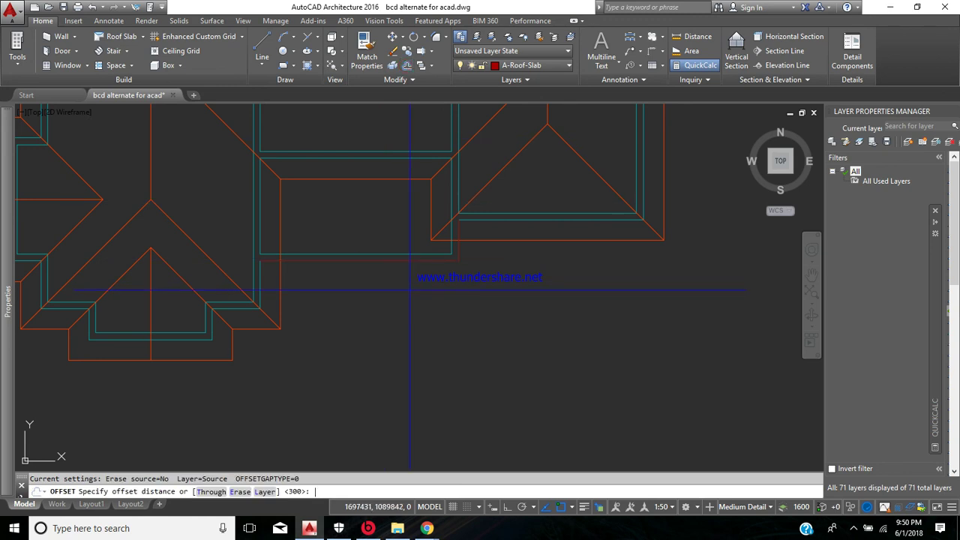
key("Return")
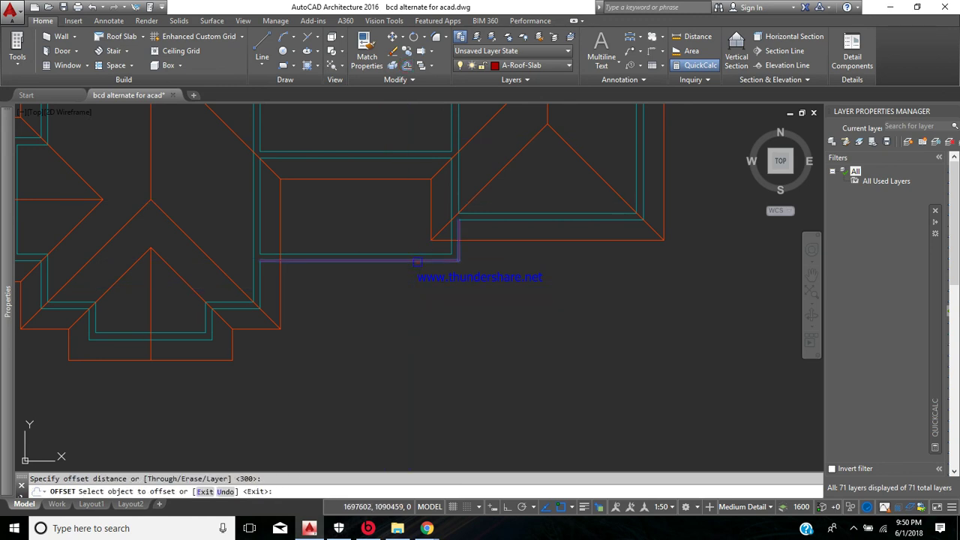
left_click(418, 262)
left_click(488, 307)
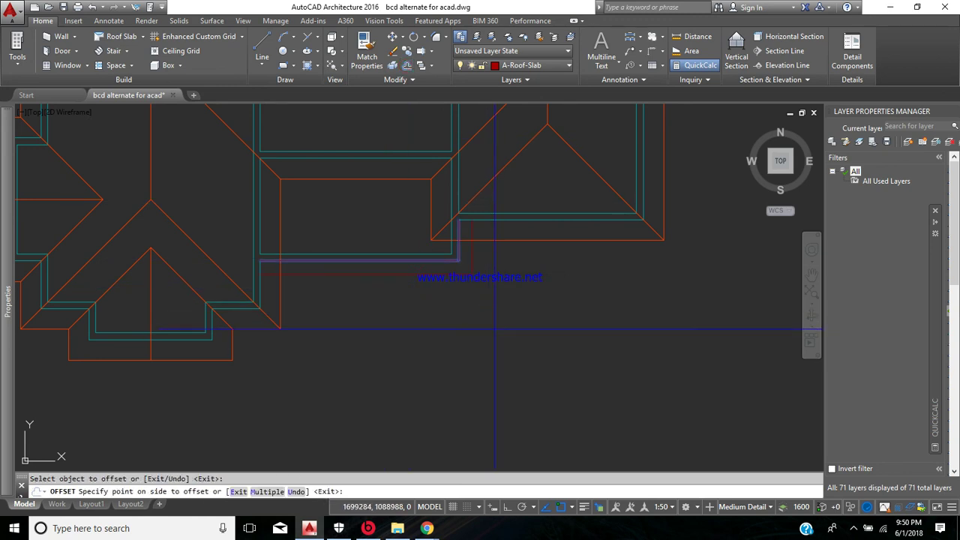
left_click(462, 272)
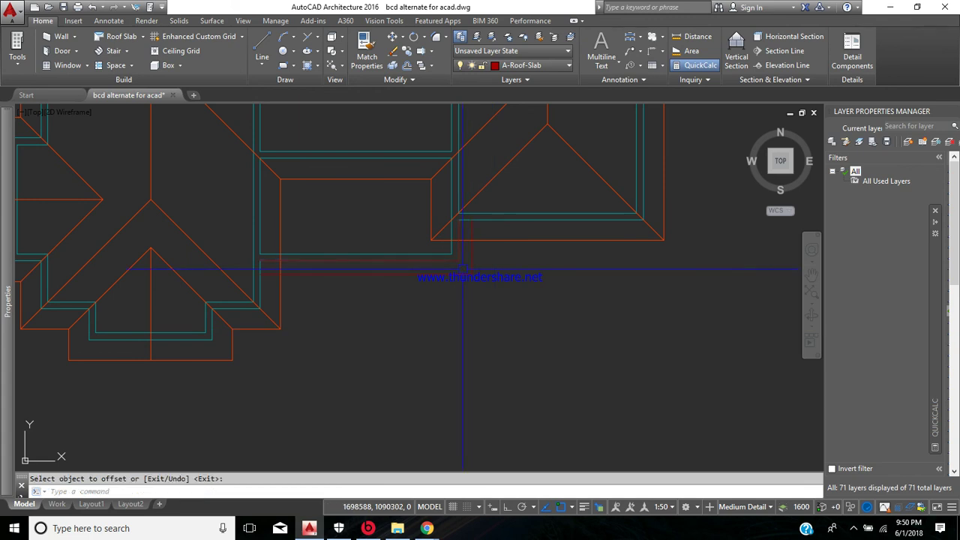
Step: Select and delete the traced original polyline
left_click(452, 253)
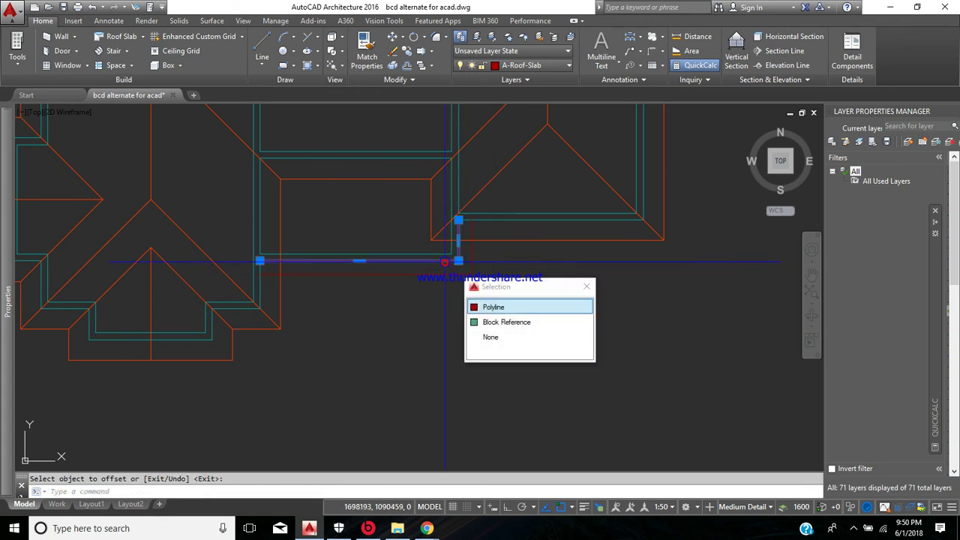
left_click(502, 312)
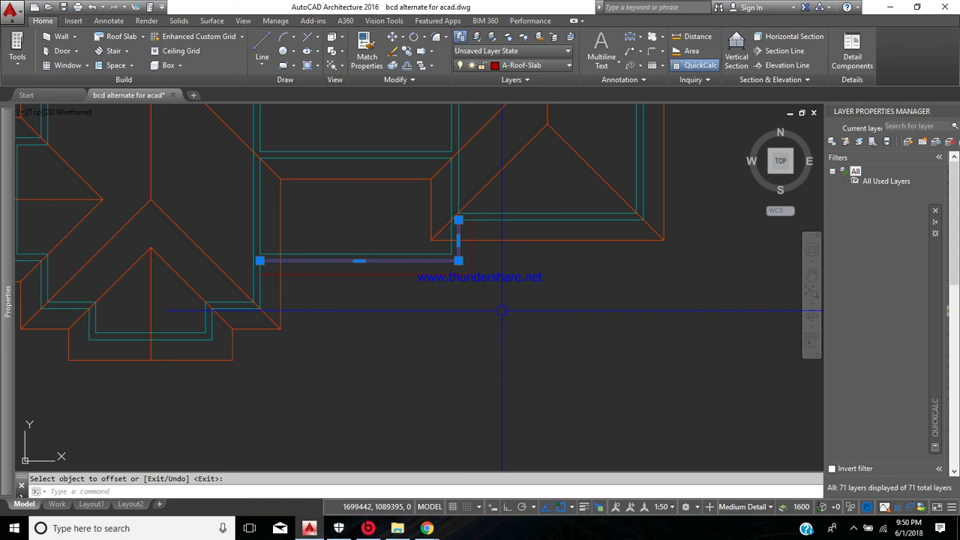
key("Delete")
scroll(440, 379, "down", 5)
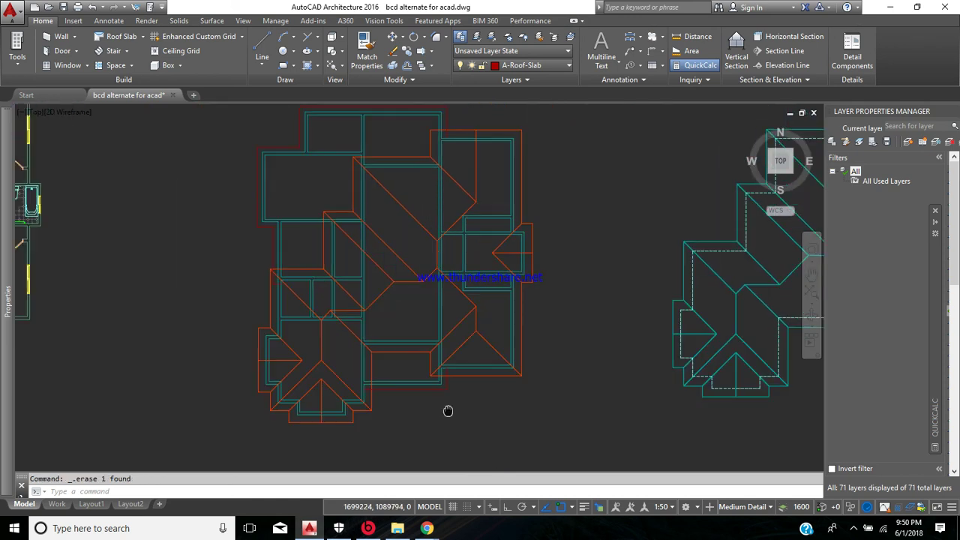
scroll(441, 380, "down", 3)
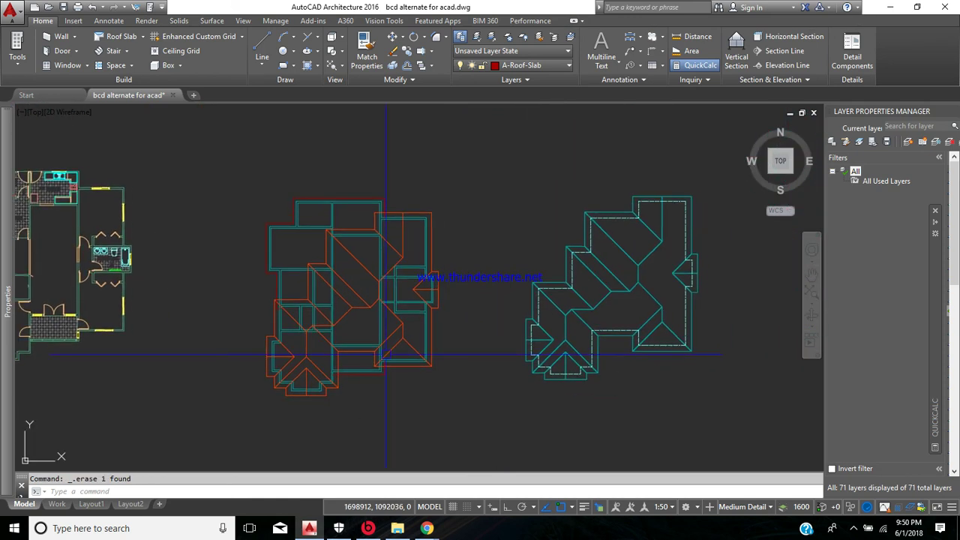
mouse_move(386, 354)
scroll(466, 435, "up", 1)
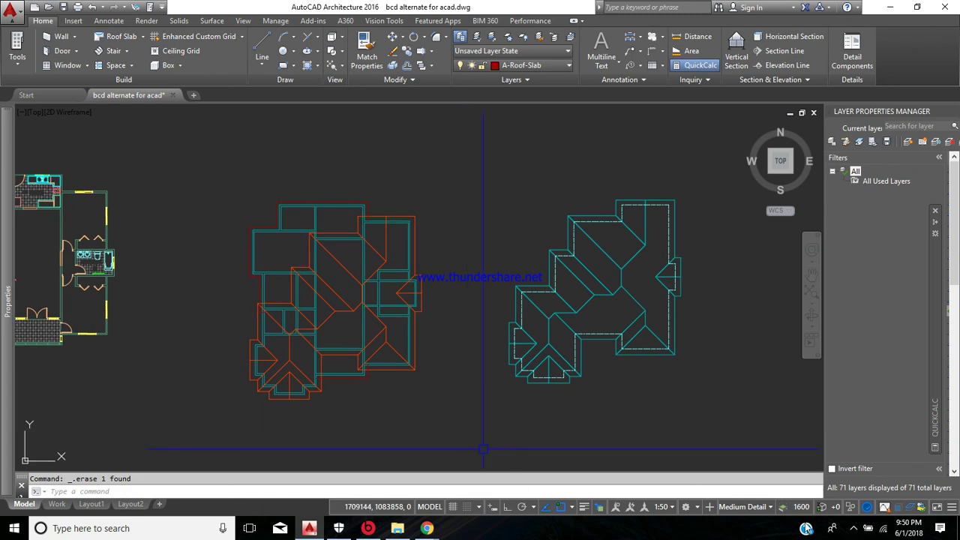
left_click(854, 530)
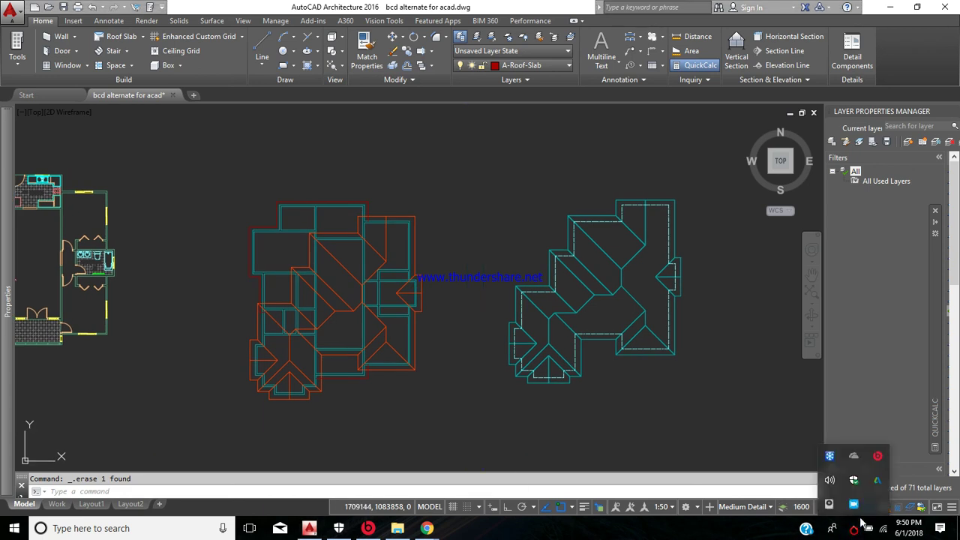
right_click(855, 506)
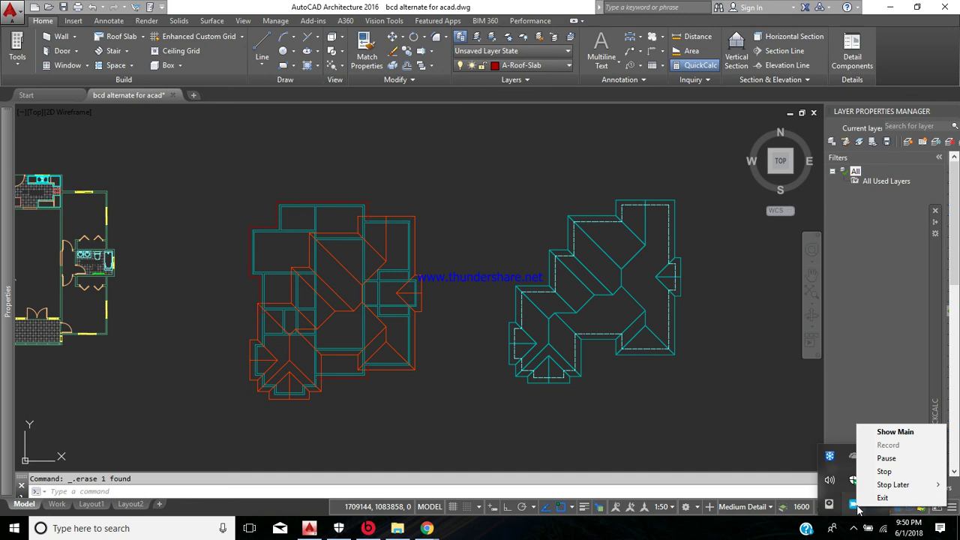